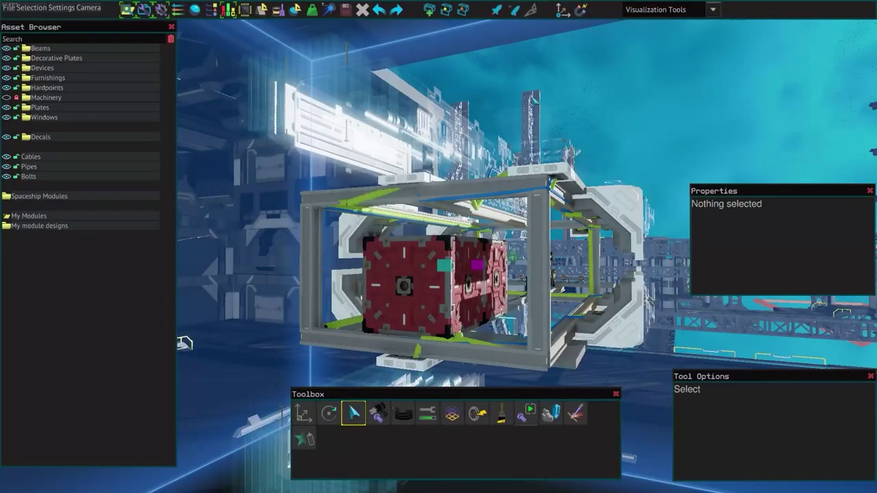
pyautogui.press('s')
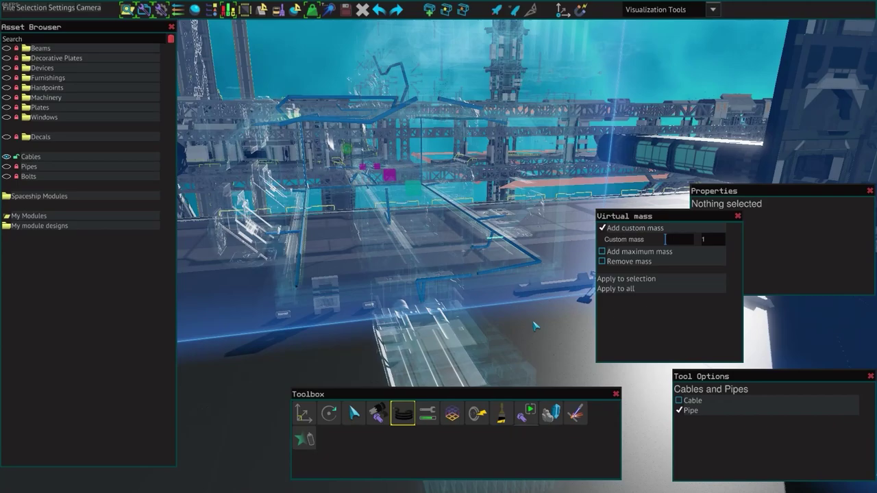
pyautogui.press('w')
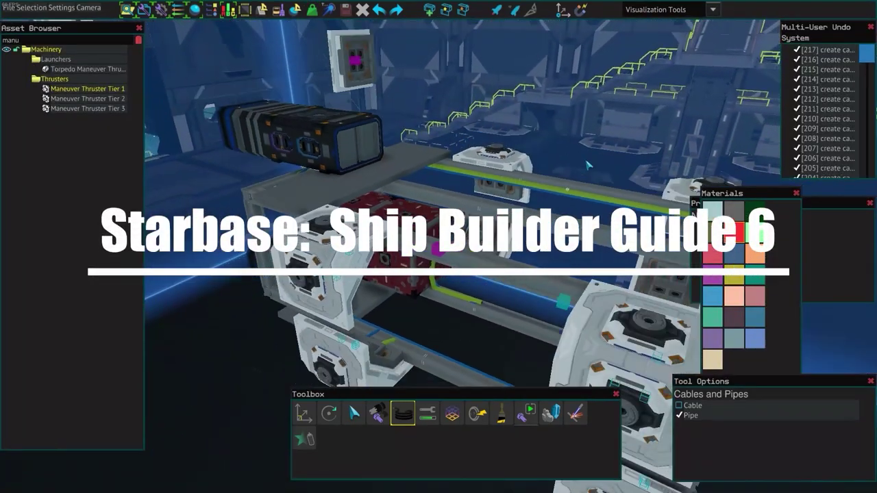
pyautogui.press('w')
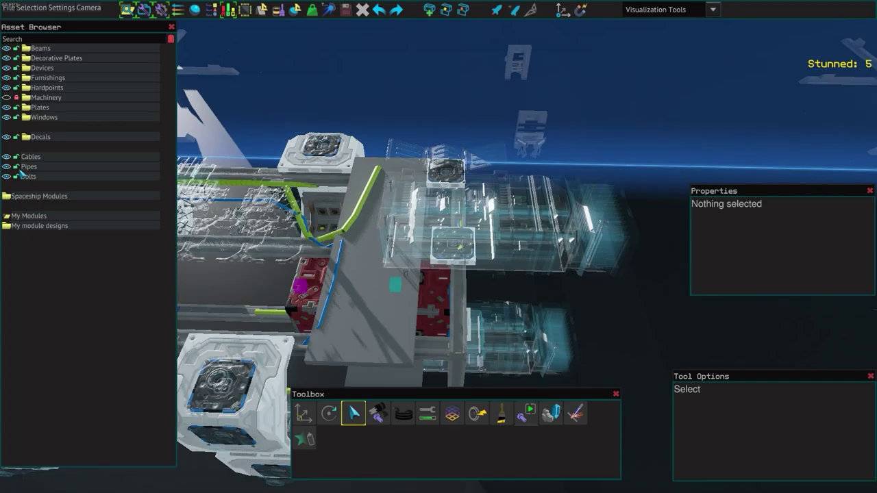
# Step: Set the Cables and Pipes tool to Pipe and start a pipe run from the frame corner along the upper end beam
pyautogui.click(403, 413)
pyautogui.press('s')
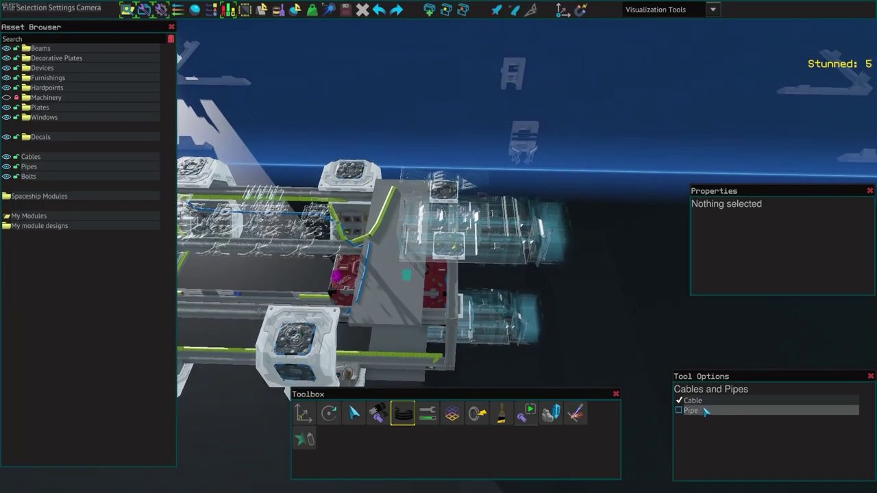
pyautogui.press('d')
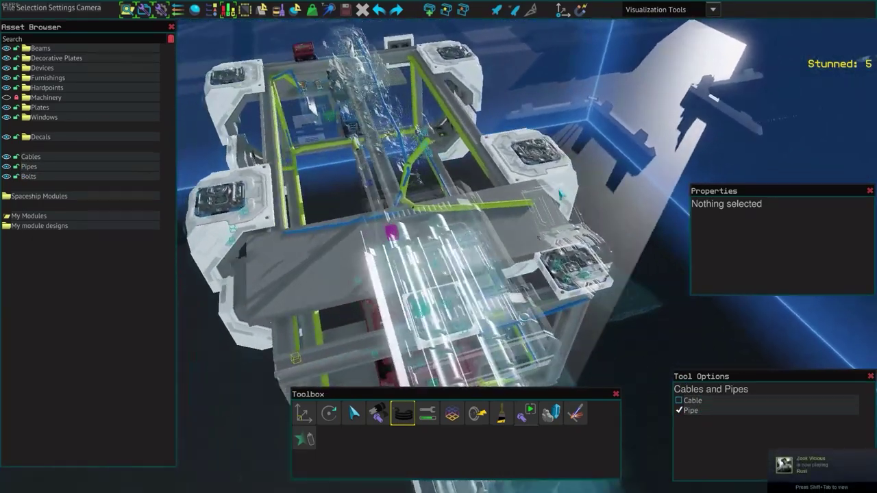
pyautogui.press('w')
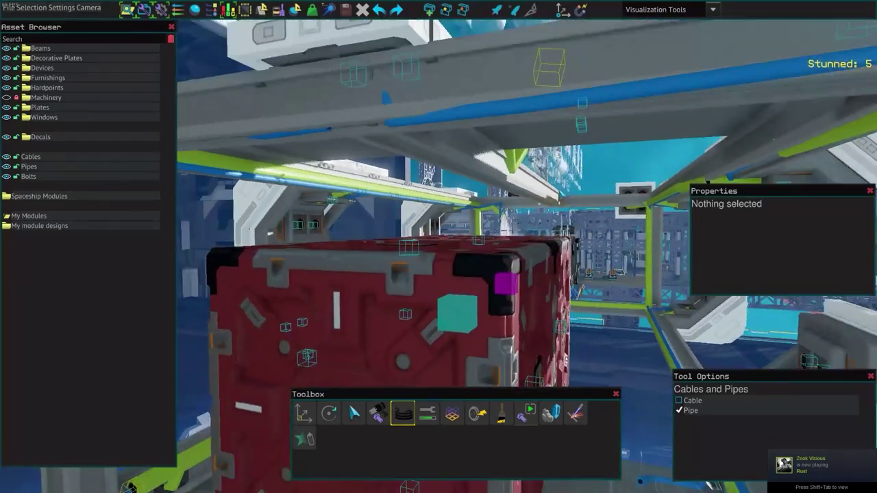
pyautogui.press('s')
pyautogui.press('w')
pyautogui.press('w')
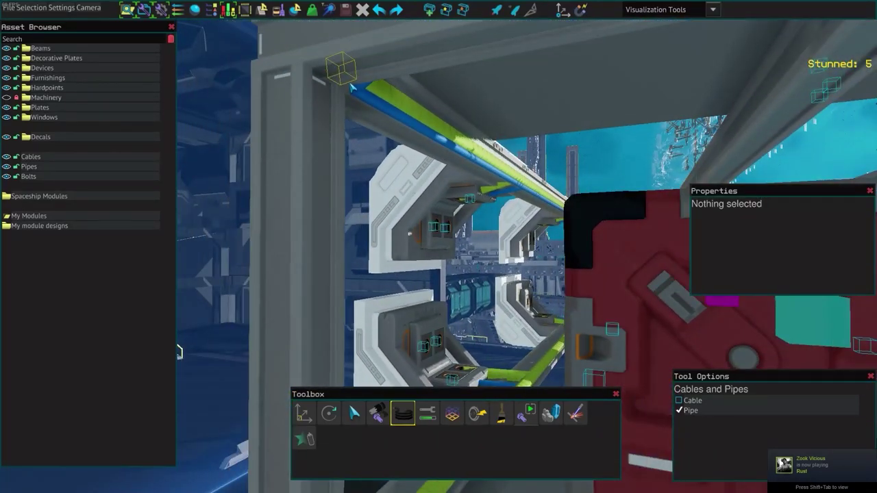
pyautogui.press('s')
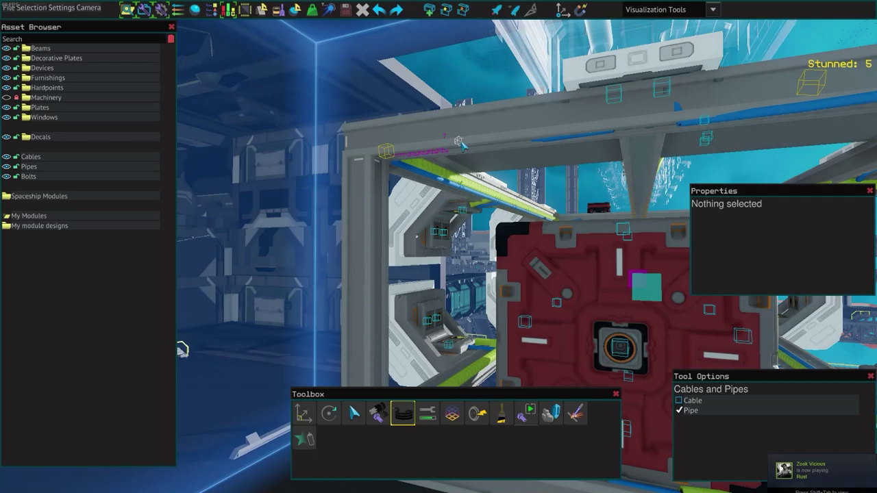
pyautogui.press('d')
pyautogui.press('s')
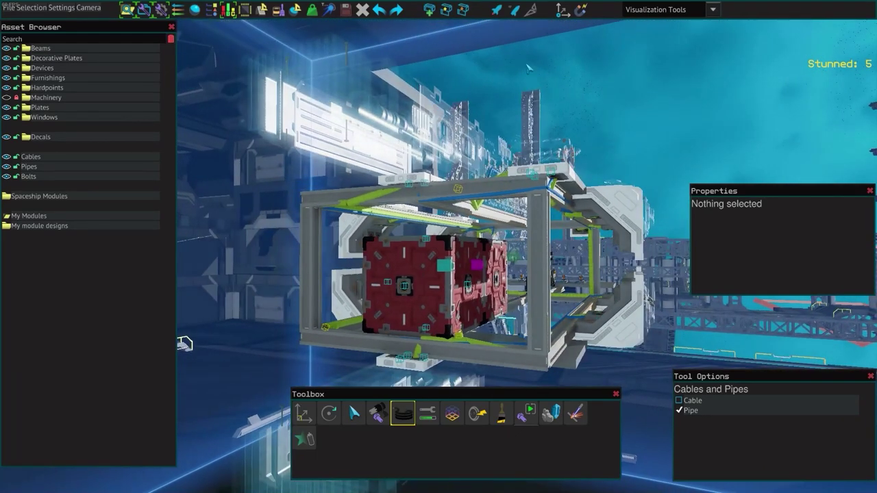
# Step: Enter test mode and inspect the data fields of the second lever from the end of the control plate
pyautogui.click(501, 11)
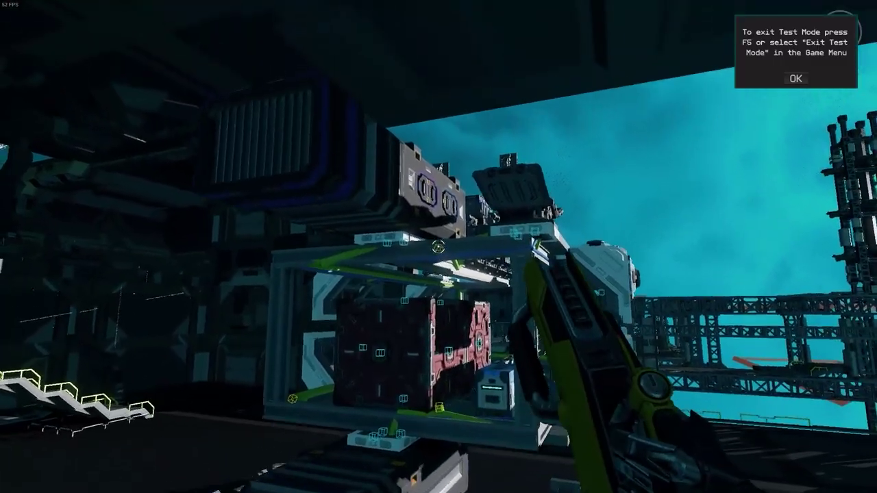
pyautogui.press('space')
pyautogui.press('w')
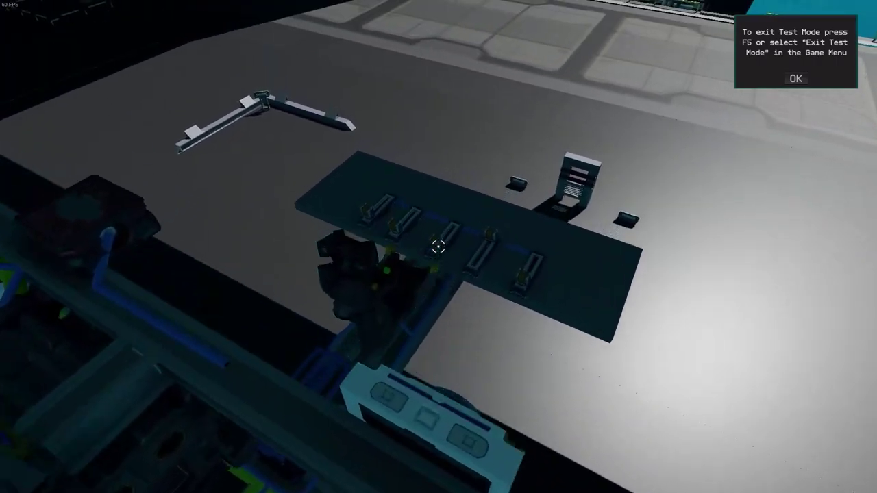
pyautogui.press('w')
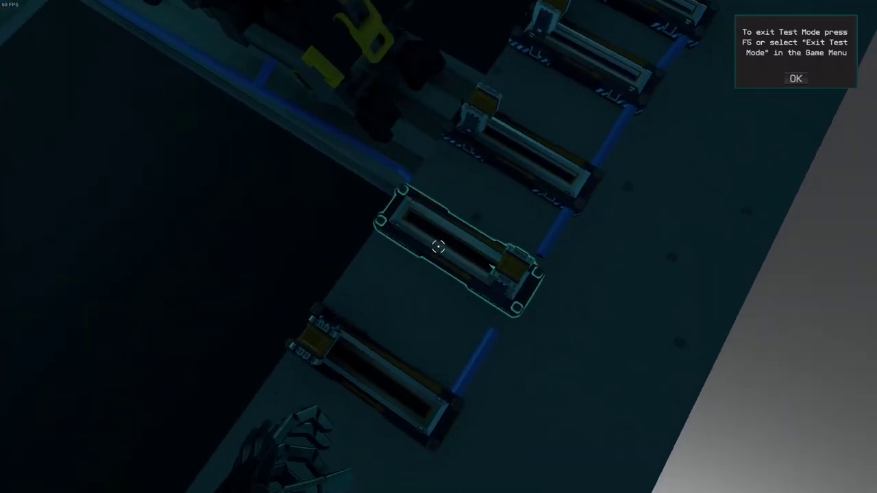
pyautogui.click(438, 247)
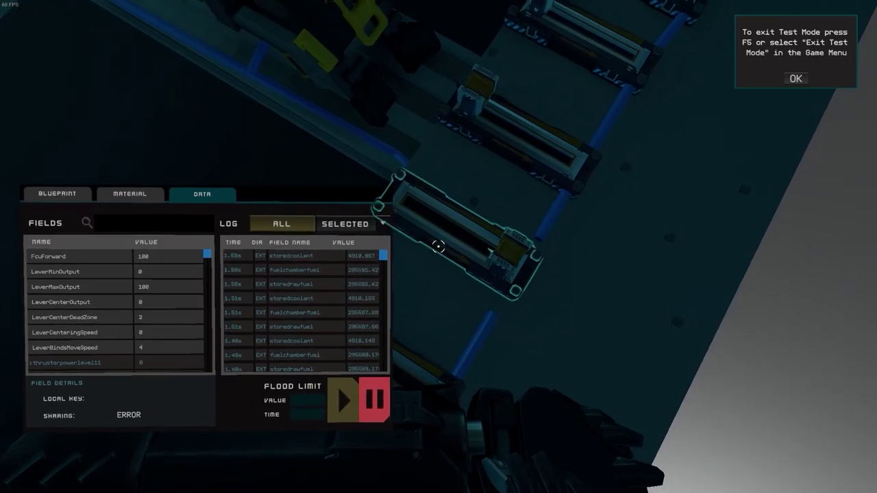
pyautogui.press('u')
# Step: Inspect the data fields of the flight control unit on the frame beam
pyautogui.press('space')
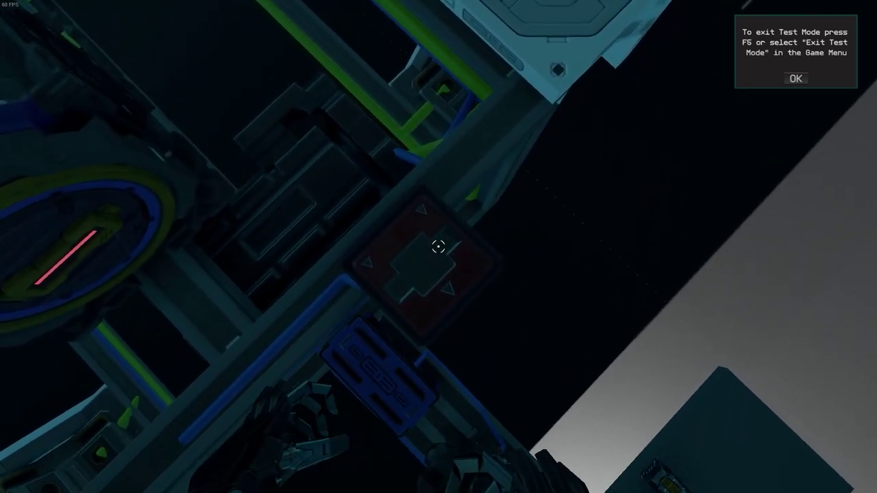
pyautogui.click(439, 246)
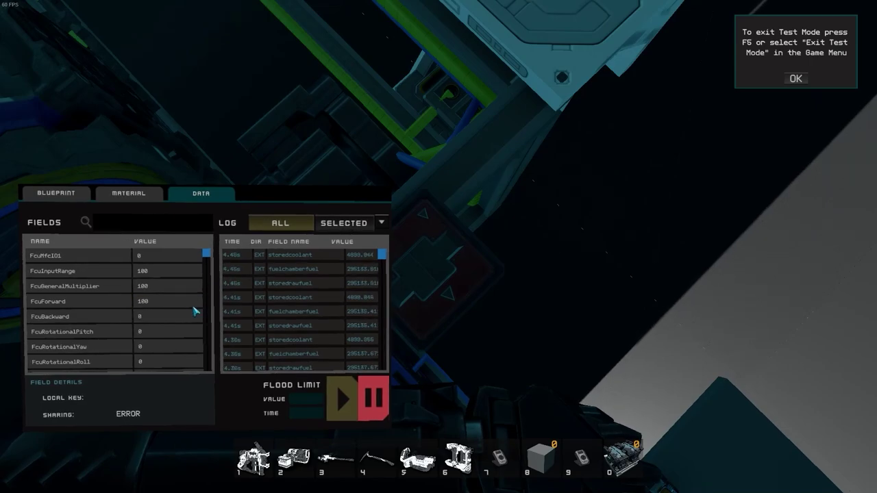
pyautogui.press('u')
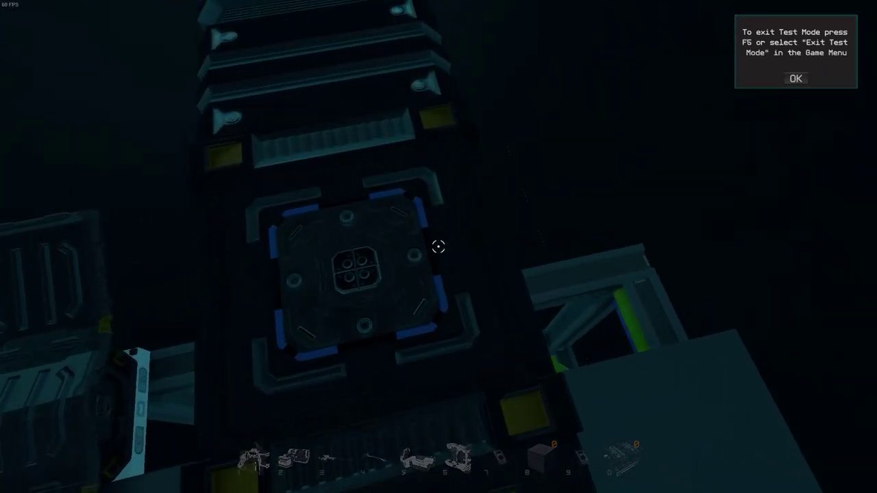
# Step: Inspect the data fields and log of the large thruster on top of the frame, and close the readout
pyautogui.press('u')
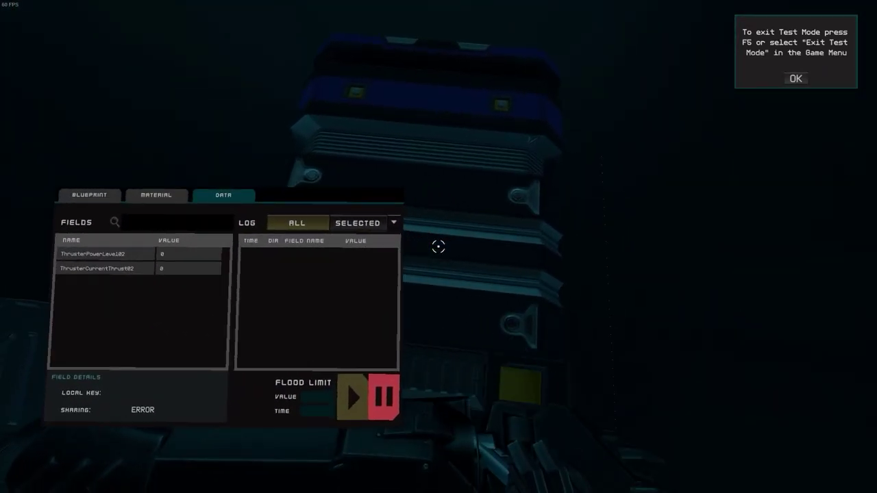
pyautogui.press('Tab')
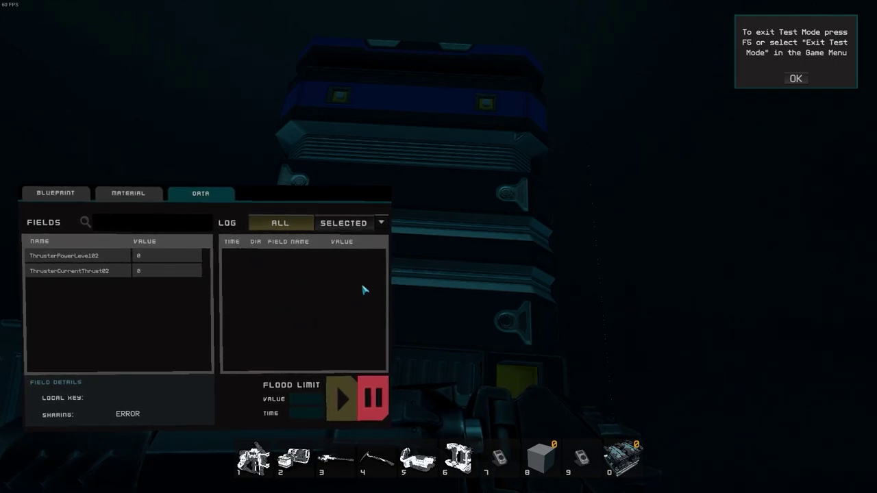
pyautogui.press('u')
pyautogui.press('a')
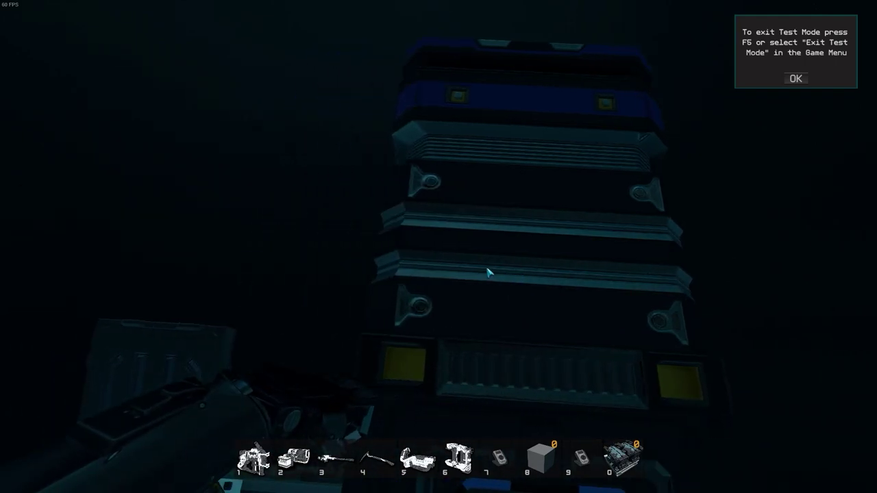
pyautogui.press('Tab')
# Step: Examine the pipe and cable connections around the red tanks in the end frame, and leave test mode
pyautogui.press('s')
pyautogui.press('c')
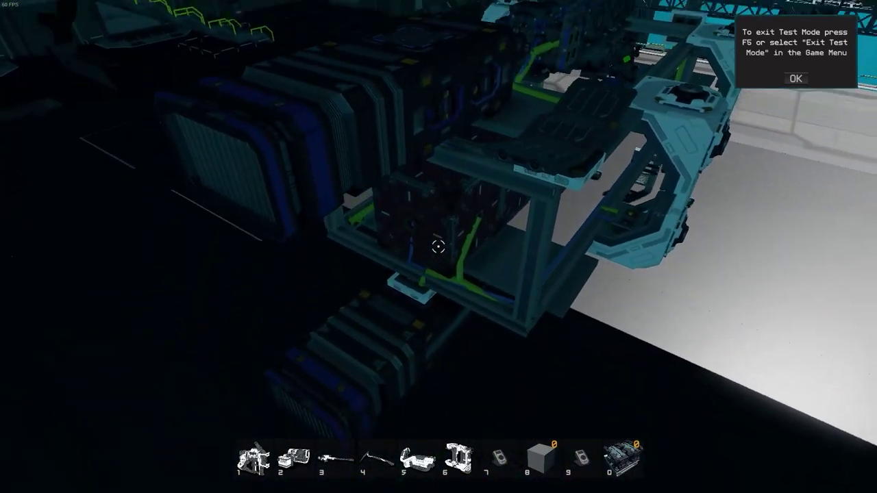
pyautogui.press('w')
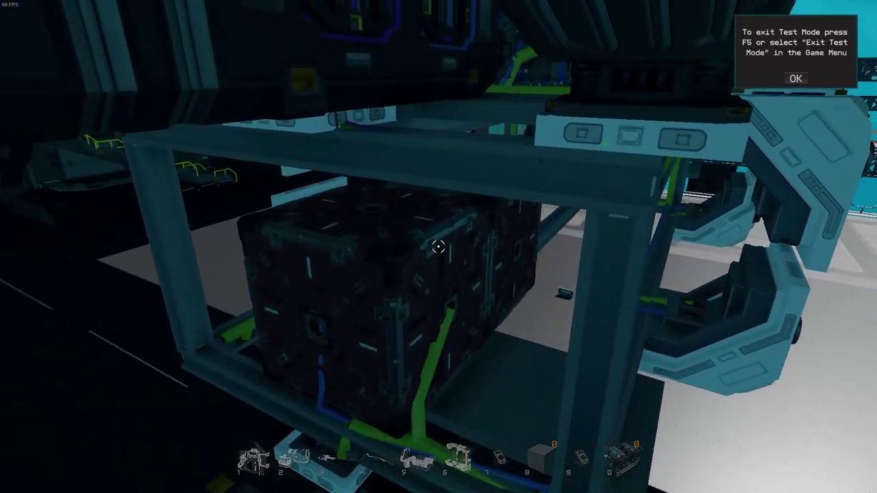
pyautogui.press('Tab')
pyautogui.click(796, 79)
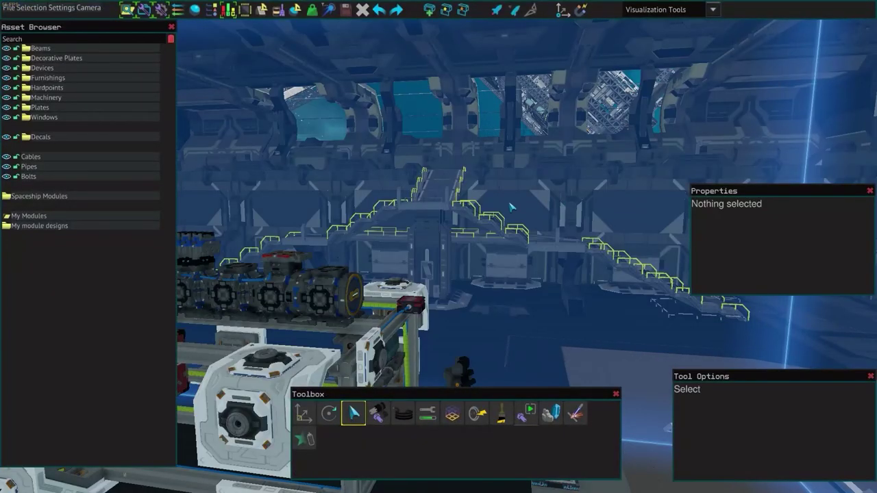
# Step: Hide and lock every asset category except Cables and examine the cable network from several sides
pyautogui.moveTo(509, 204); pyautogui.dragTo(471, 171)
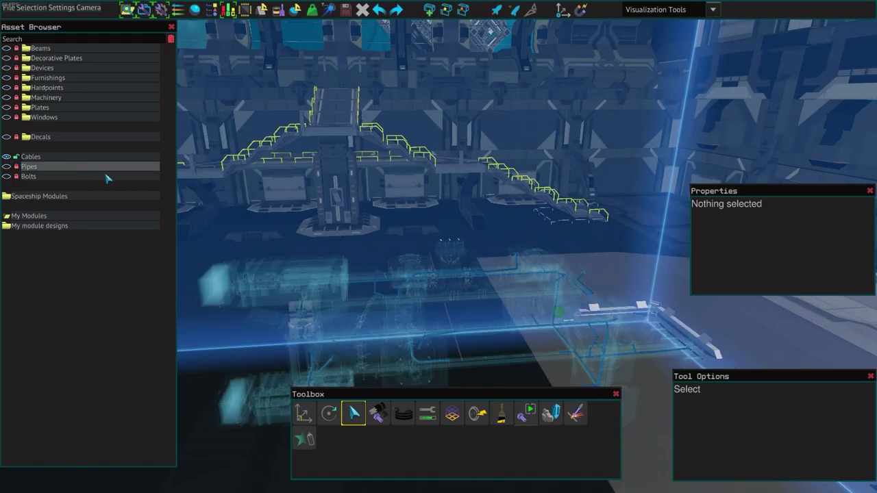
pyautogui.press('w')
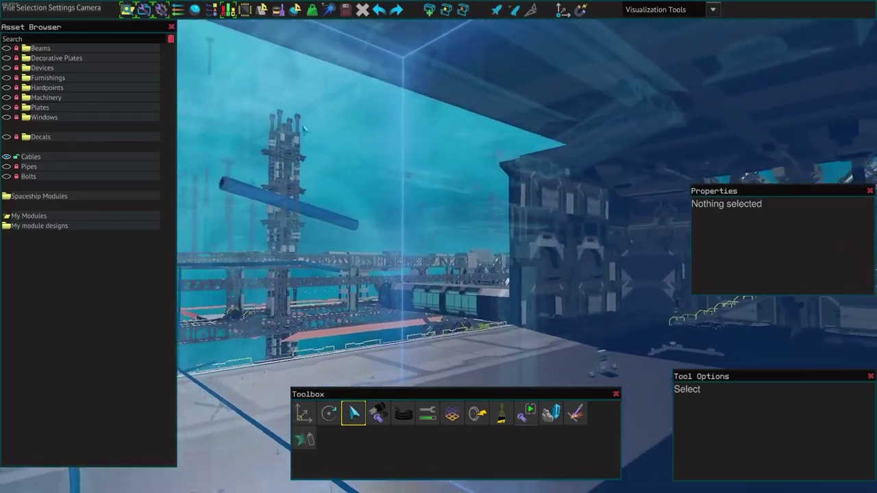
pyautogui.moveTo(305, 129); pyautogui.dragTo(305, 129)
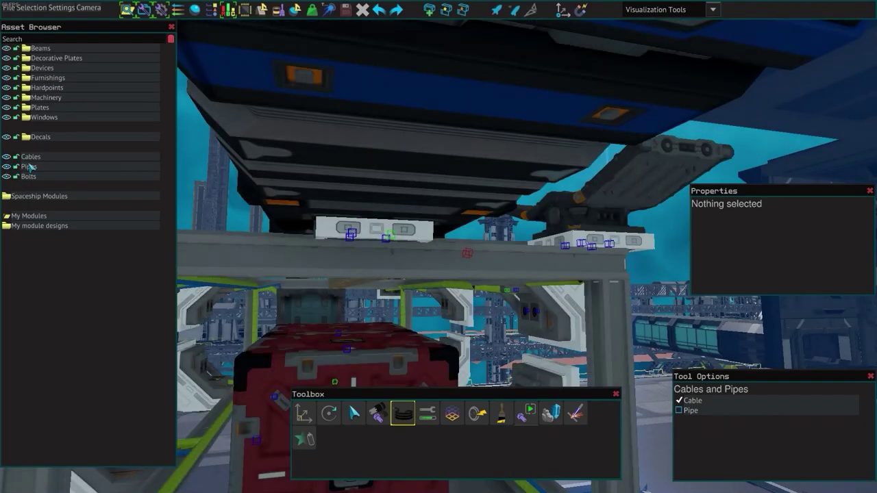
# Step: With all categories shown, route a cable along the upper end beam to the frame corner and switch to the Move tool
pyautogui.press('s')
pyautogui.press('w')
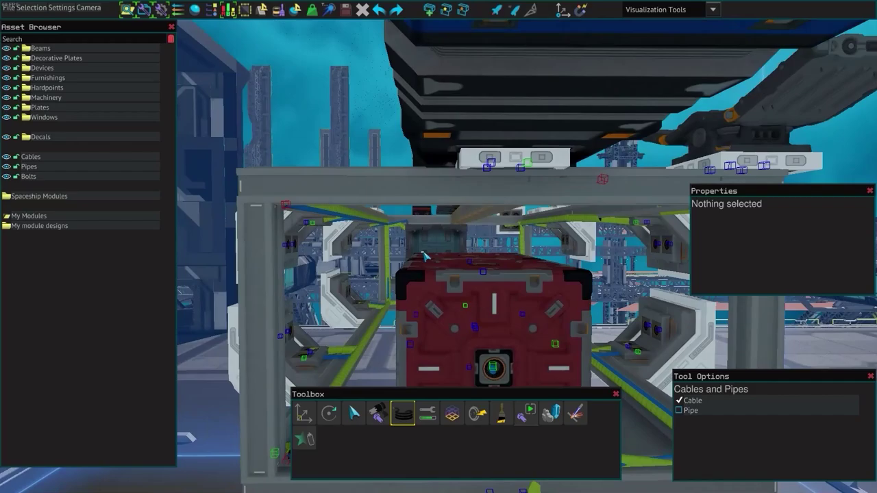
pyautogui.press('s')
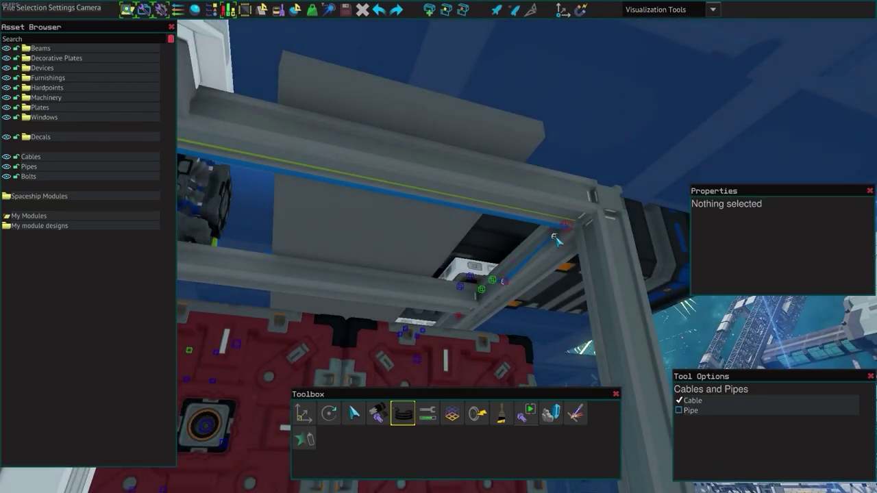
pyautogui.press('s')
pyautogui.press('Escape')
pyautogui.press('1')
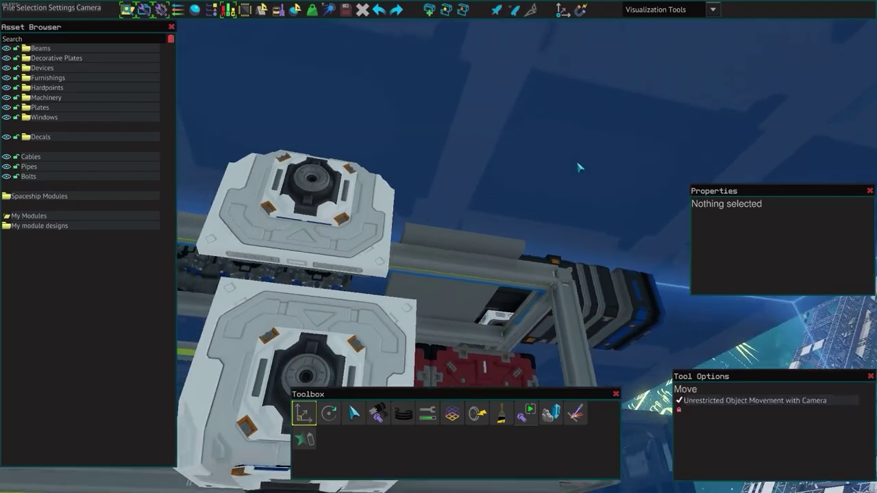
# Step: Enter test mode again and recheck the data fields of the large top thruster
pyautogui.press('s')
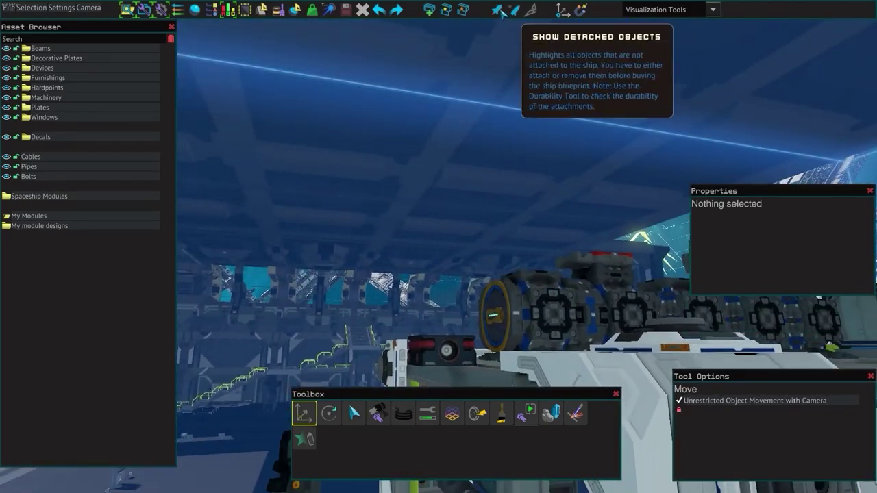
pyautogui.click(515, 10)
pyautogui.press('w')
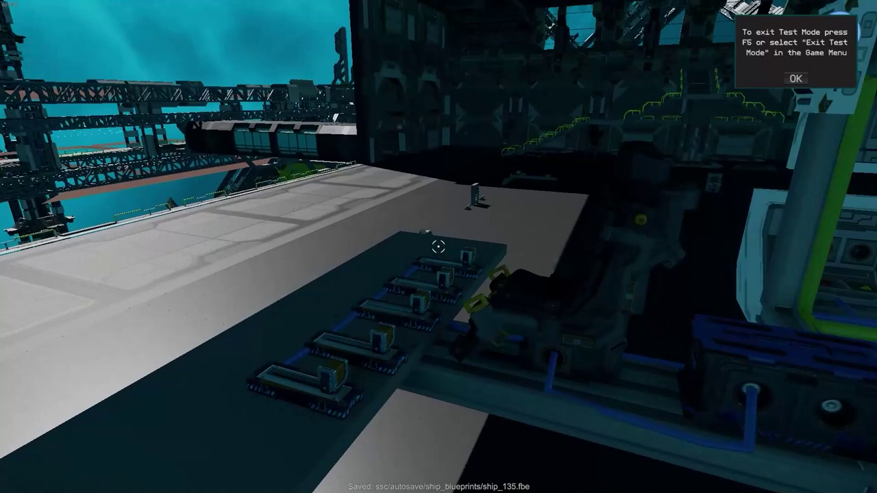
pyautogui.press('w')
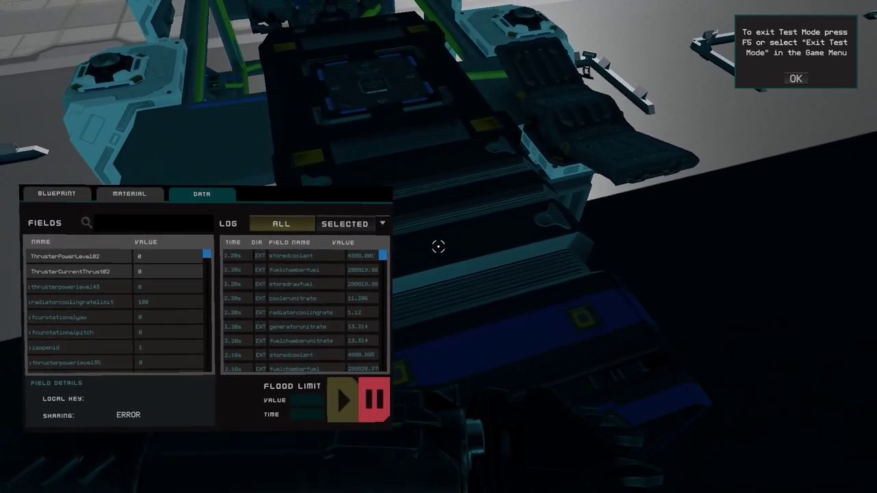
# Step: Inspect the gas network data fields of the unit where the green pipe plugs in, and close the readout
pyautogui.press('e')
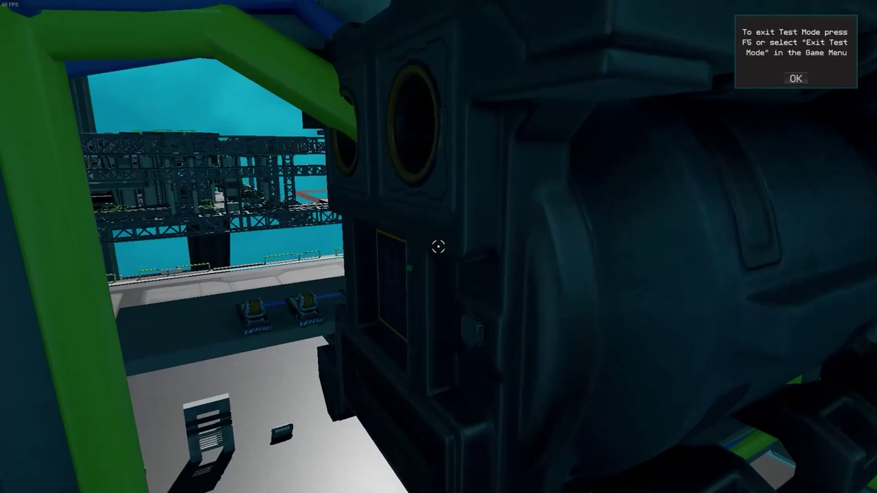
pyautogui.press('u')
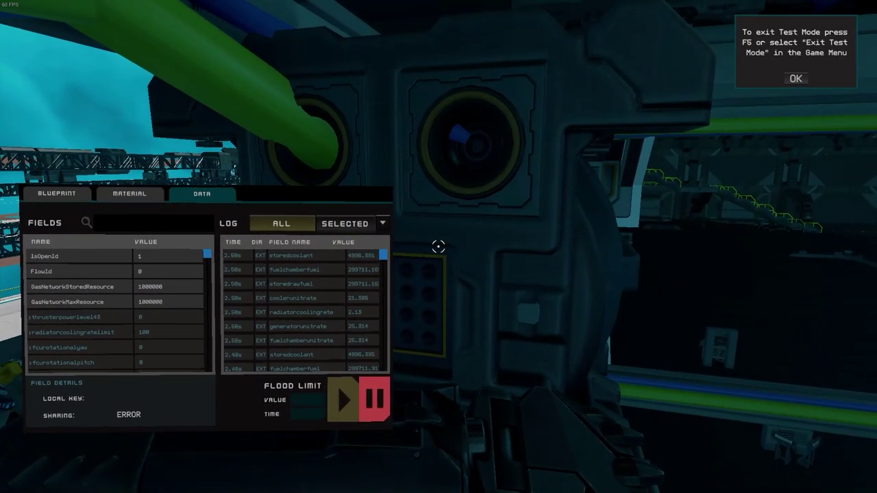
pyautogui.press('u')
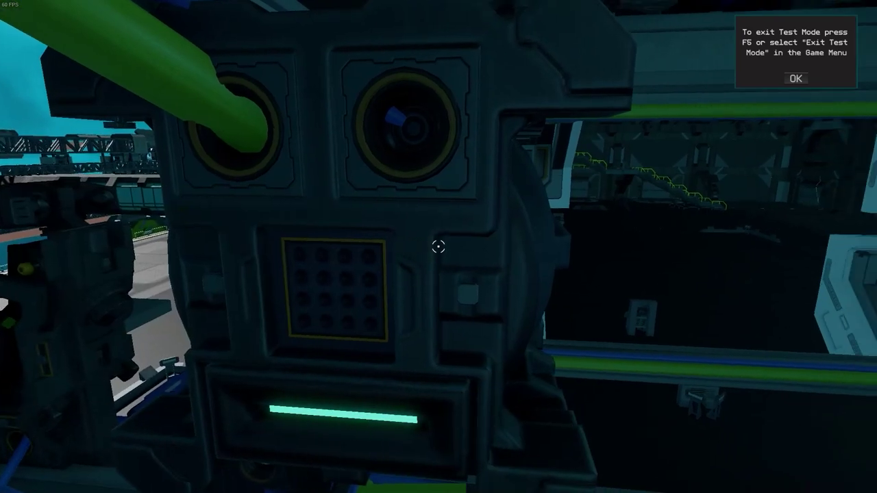
pyautogui.press('space')
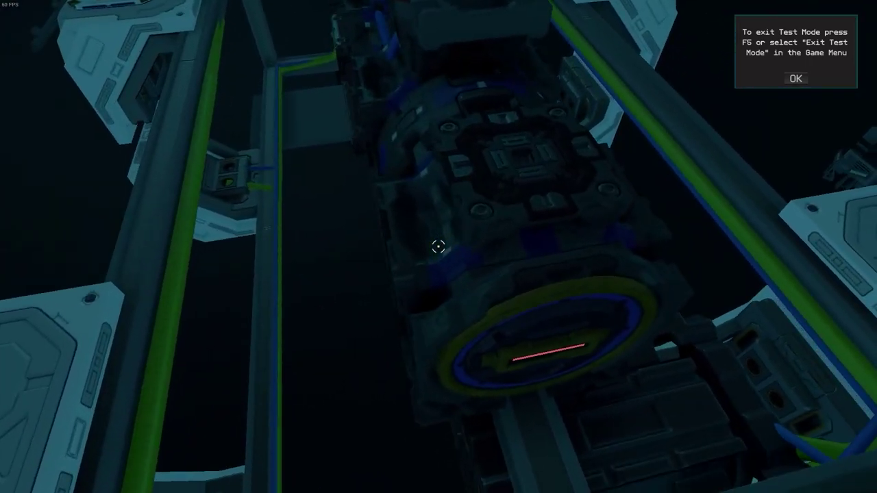
# Step: Inspect the fuel chamber's data fields on the generator assembly, close the readout and leave test mode
pyautogui.click(439, 246)
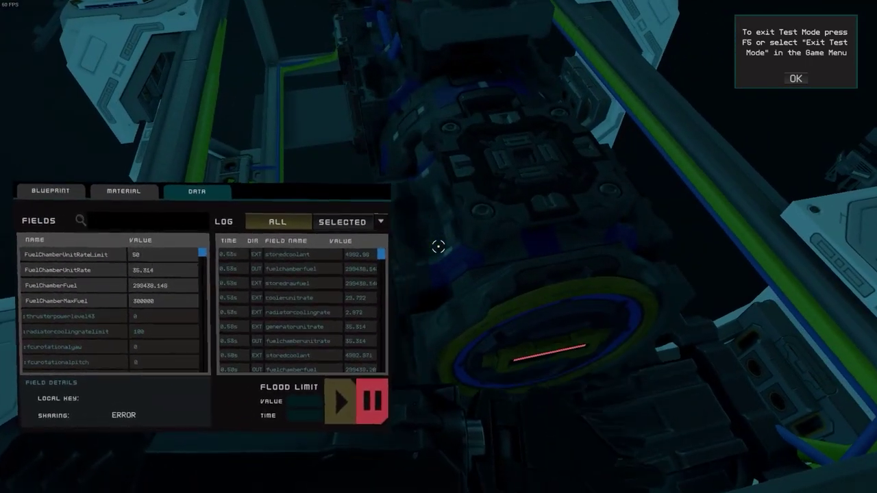
pyautogui.press('u')
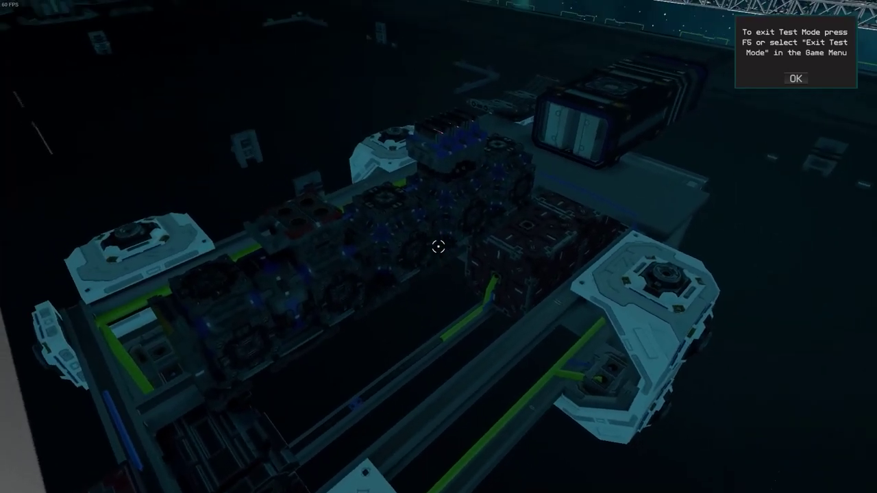
pyautogui.press('F5')
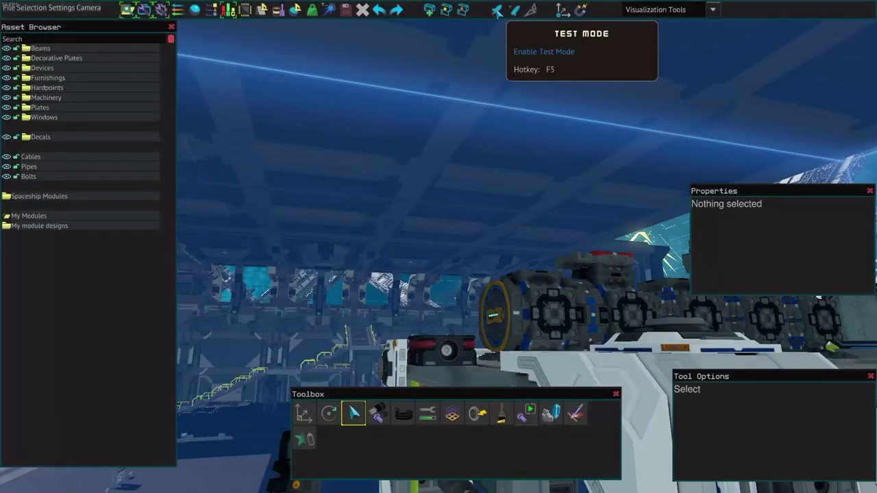
# Step: Find the Small Rechargeable Battery by searching "batt", place one on the plate beside the red tanks and autobolt it
pyautogui.click(61, 38)
pyautogui.write('batt')
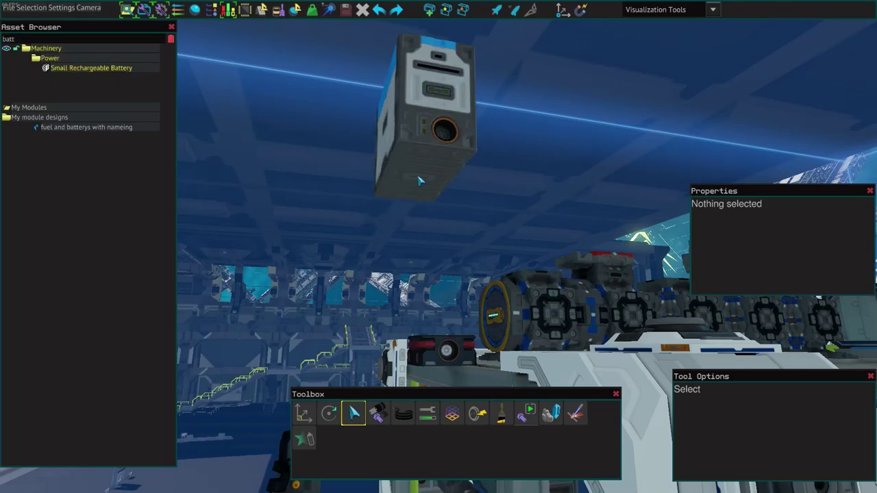
pyautogui.write('sw')
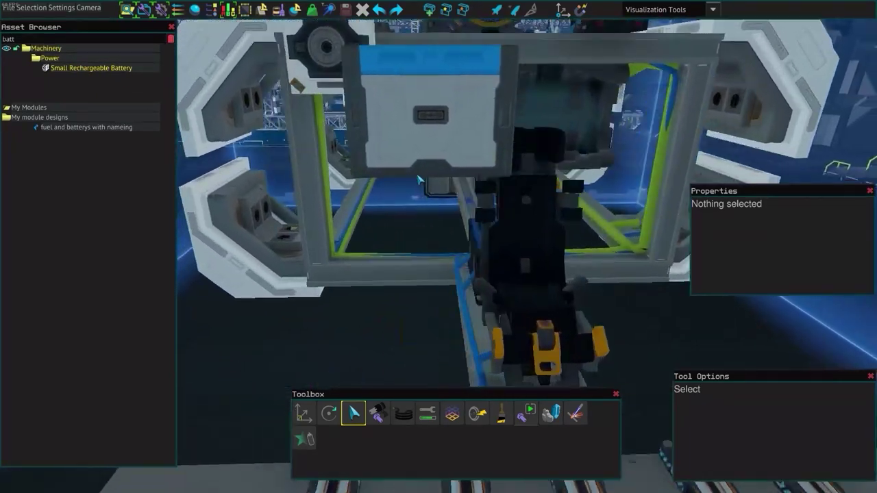
pyautogui.write('w')
pyautogui.write('a')
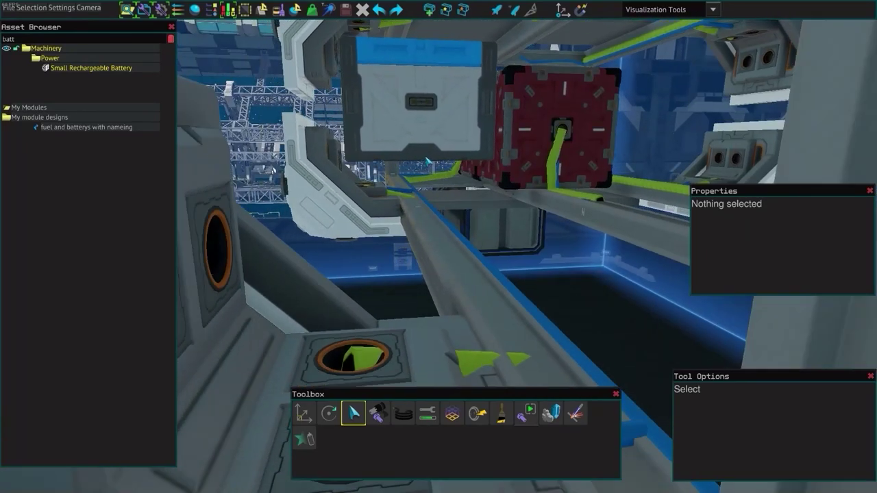
pyautogui.write('ww')
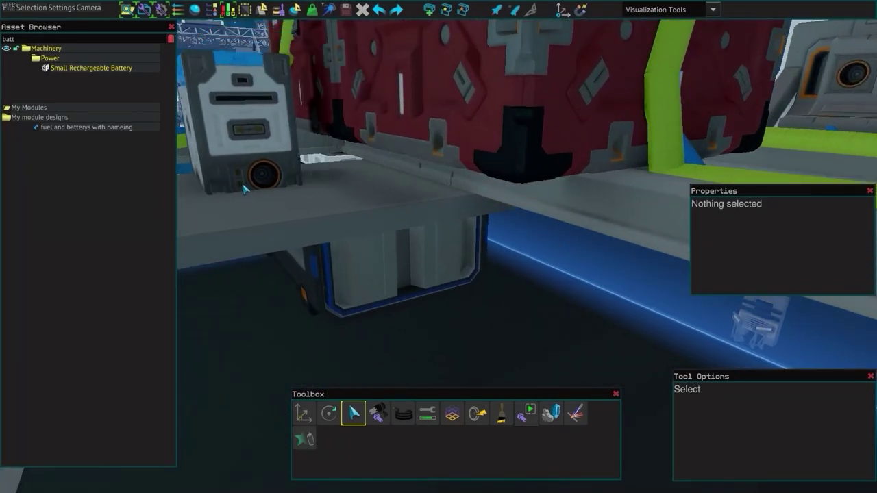
pyautogui.write('sws')
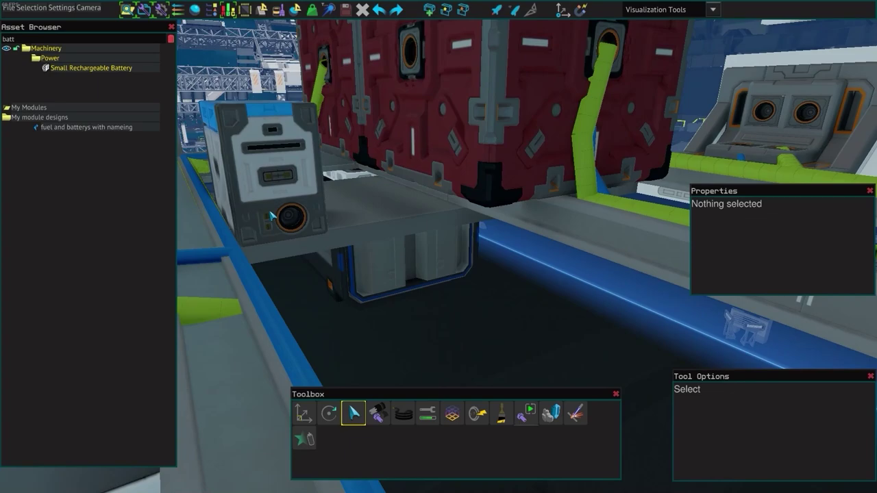
pyautogui.click(277, 195)
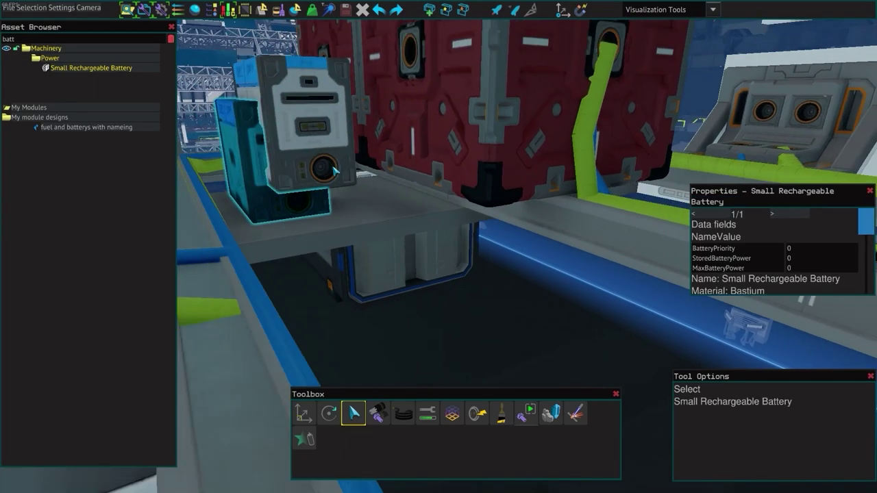
pyautogui.click(526, 413)
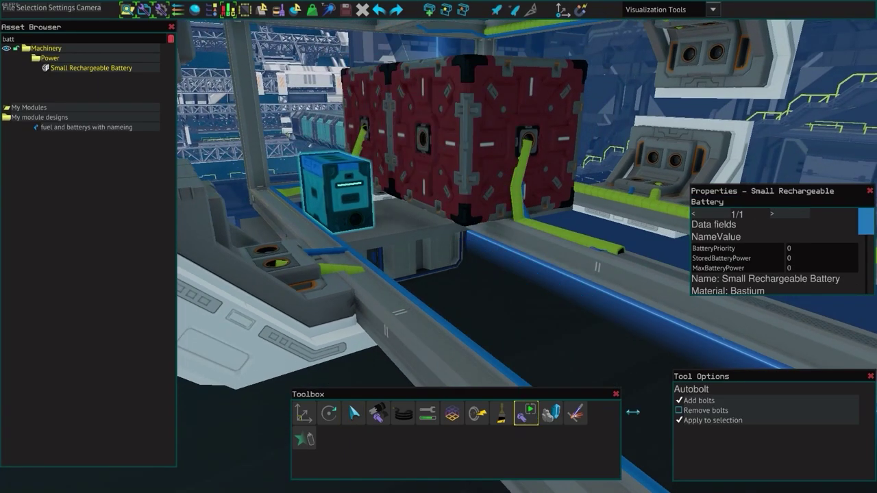
pyautogui.click(535, 312)
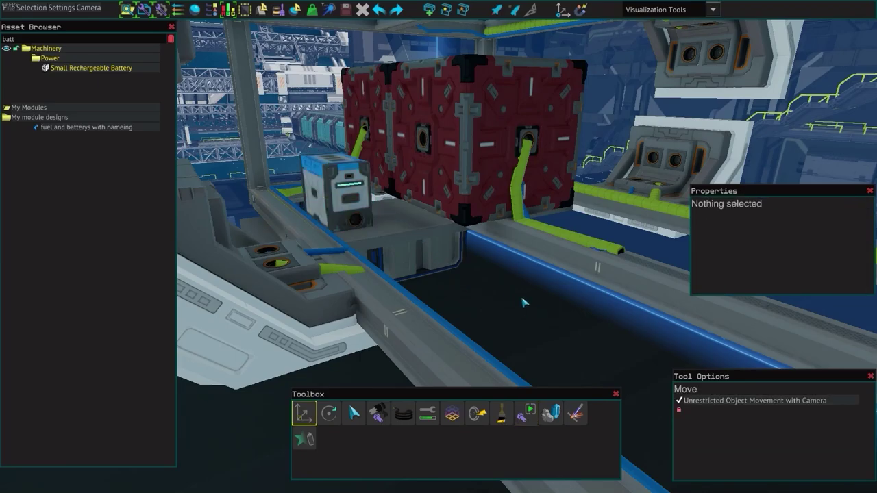
# Step: Run a cable to the new battery's round socket and finish with the Cables and Pipes tool
pyautogui.press('w')
pyautogui.press('s')
pyautogui.press('5')
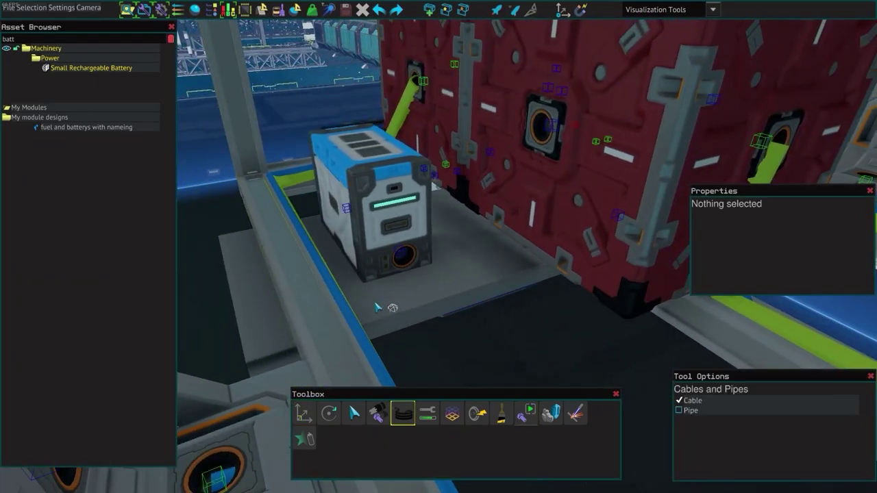
pyautogui.click(406, 286)
pyautogui.click(402, 255)
pyautogui.press('Escape')
pyautogui.press('s')
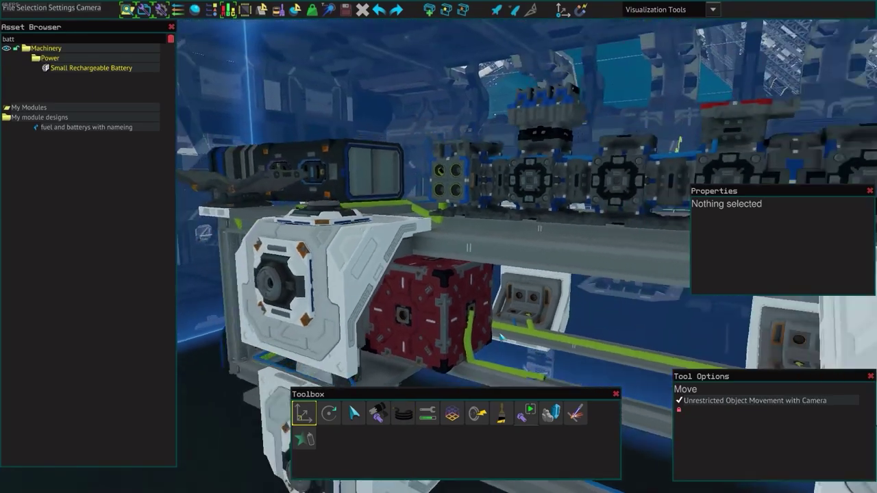
# Step: Enter test mode and look over the ship around the cockpit levers
pyautogui.click(498, 10)
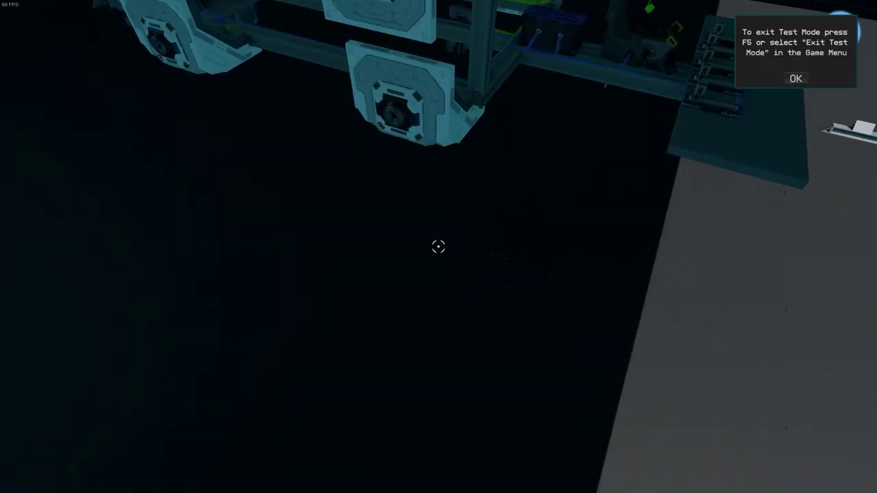
pyautogui.press('w')
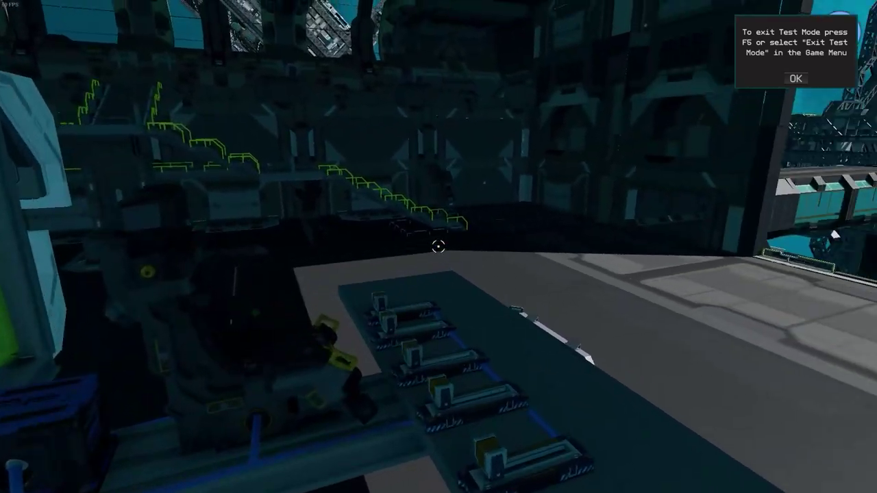
pyautogui.press('w')
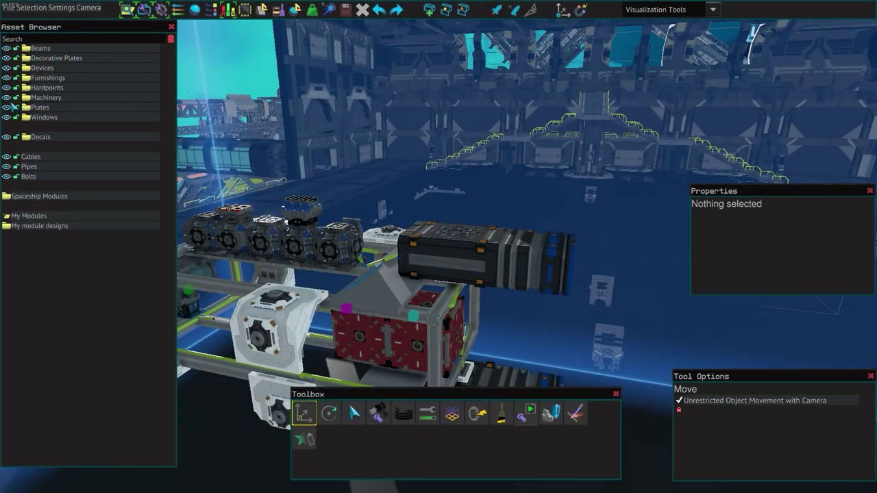
# Step: Lock and hide the Machinery category and switch to the Bolt tool above the large thruster's end plate
pyautogui.moveTo(423, 125); pyautogui.dragTo(445, 157)
pyautogui.press('w')
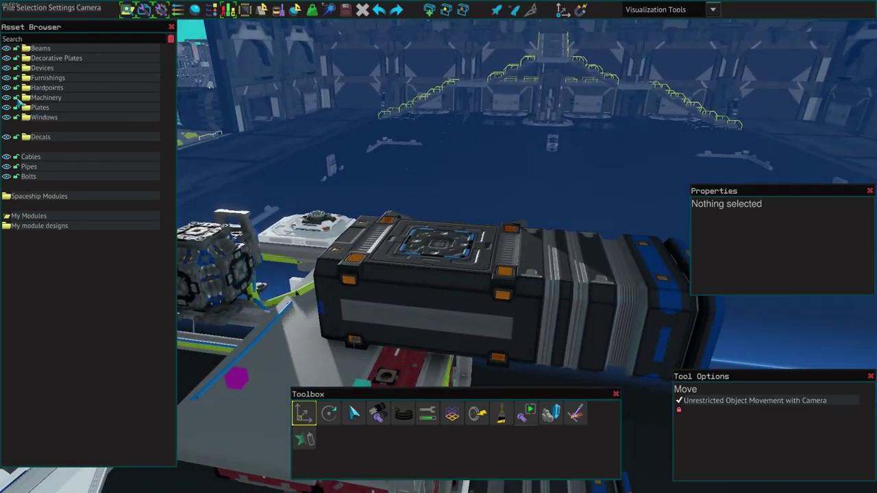
pyautogui.click(15, 98)
pyautogui.click(6, 98)
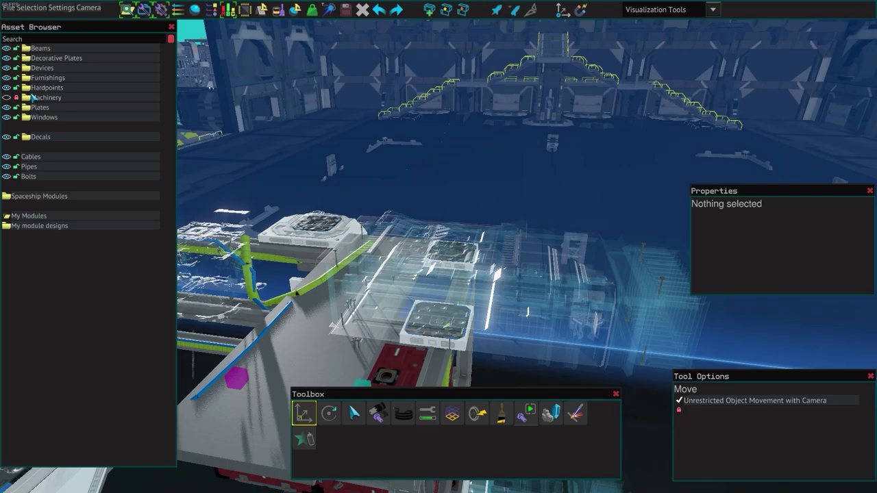
pyautogui.press('w')
pyautogui.moveTo(448, 136); pyautogui.dragTo(487, 146)
pyautogui.press('s')
pyautogui.press('b')
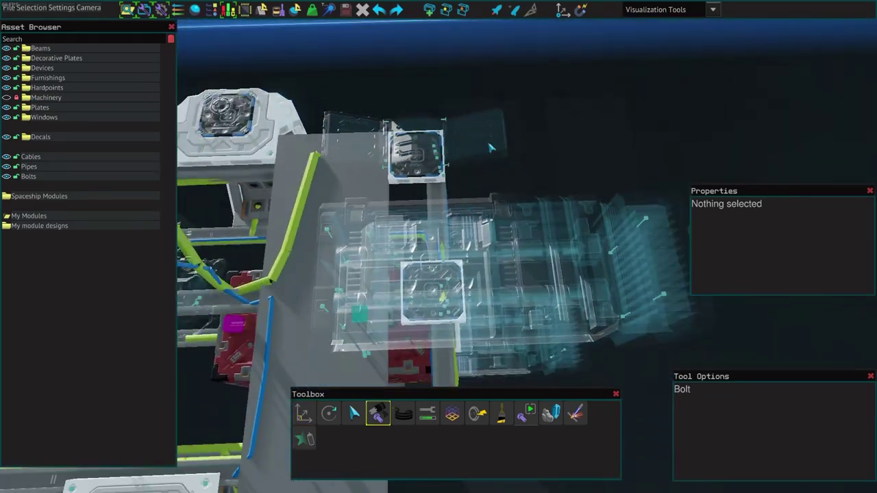
# Step: Examine the bolts and hardpoints around the large thruster's end plate and along the frame from several sides
pyautogui.moveTo(522, 115); pyautogui.dragTo(522, 129)
pyautogui.press('w')
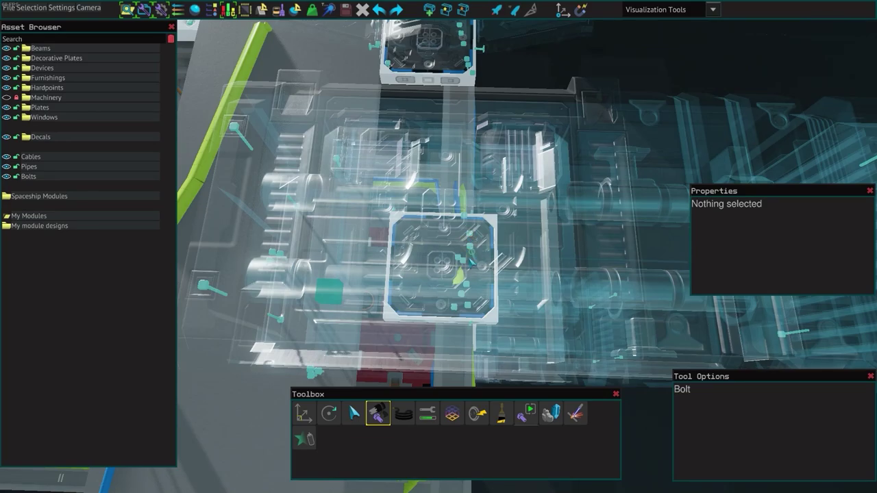
pyautogui.press('s')
pyautogui.moveTo(546, 150); pyautogui.dragTo(512, 194)
pyautogui.press('s')
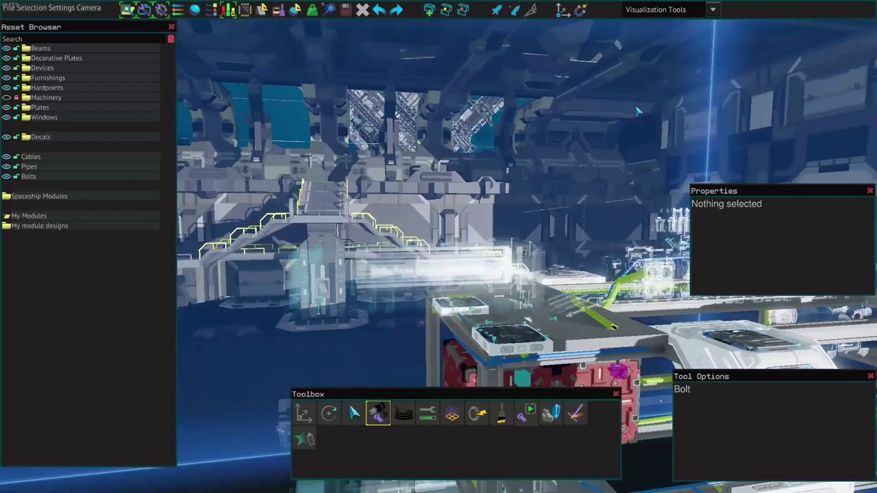
pyautogui.press('a')
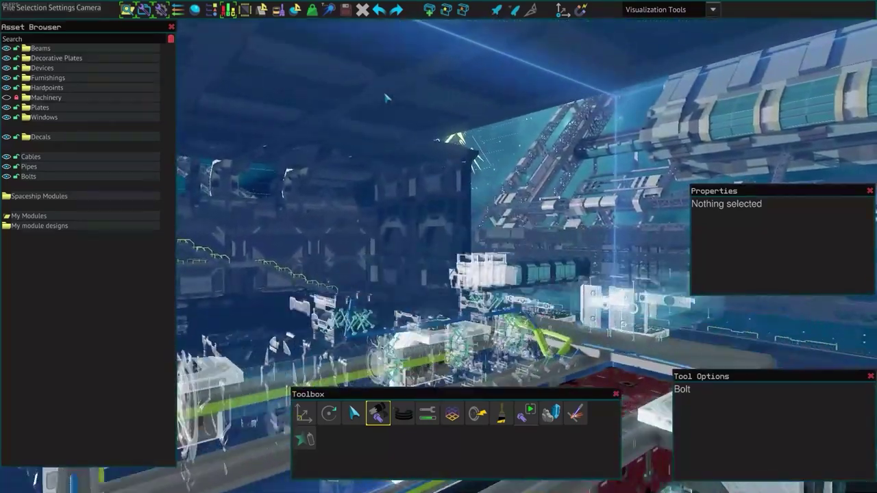
pyautogui.press('s')
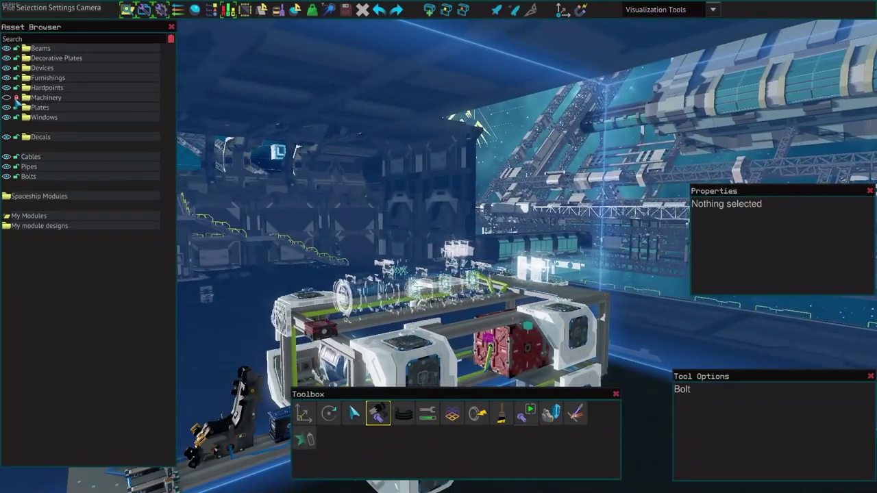
# Step: Show and unlock the Machinery category again and switch to the Move tool near the cockpit
pyautogui.click(7, 97)
pyautogui.press('t')
pyautogui.press('a')
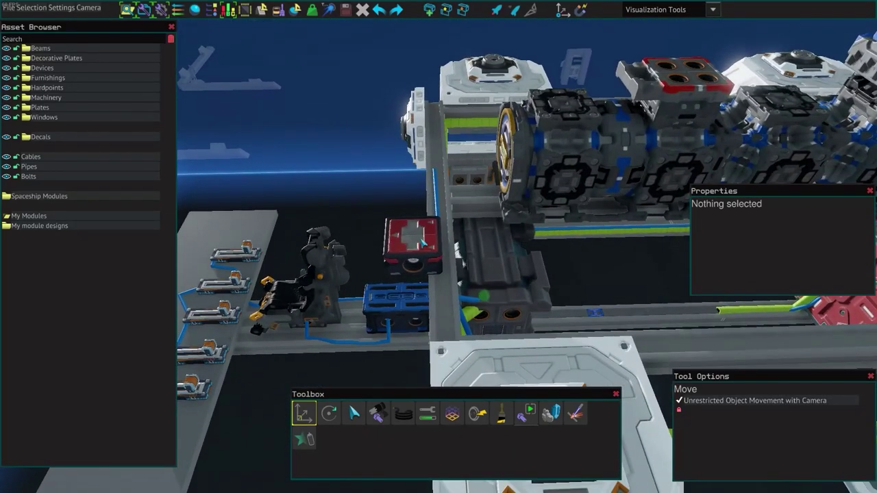
# Step: Review the data fields of the Flight Control Unit Advanced and the Main Flight Computer
pyautogui.click(423, 241)
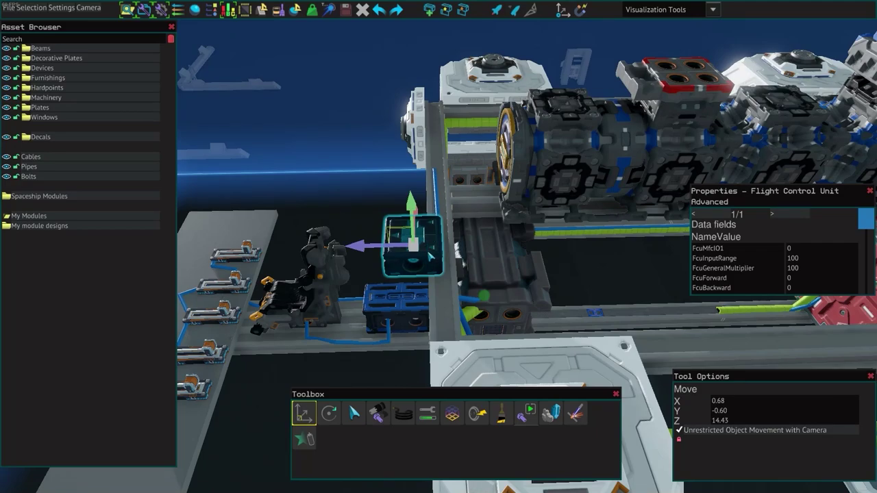
pyautogui.click(393, 316)
pyautogui.scroll(-5, 776, 272)
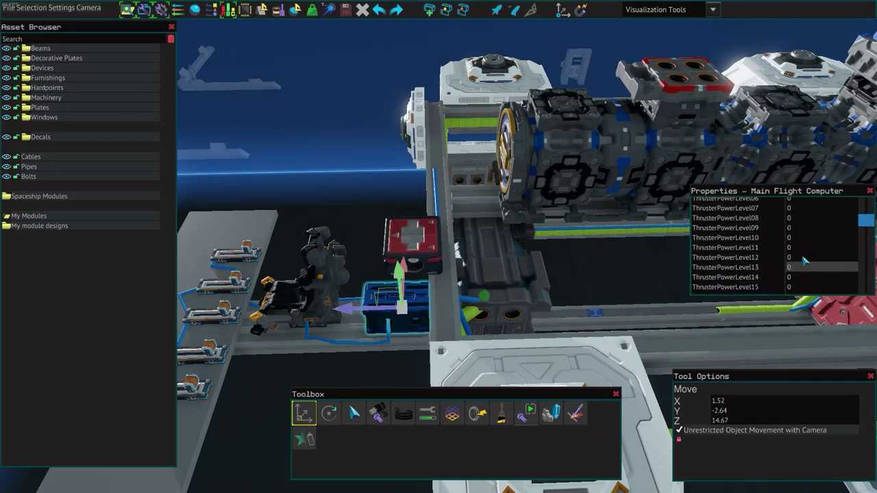
pyautogui.click(415, 239)
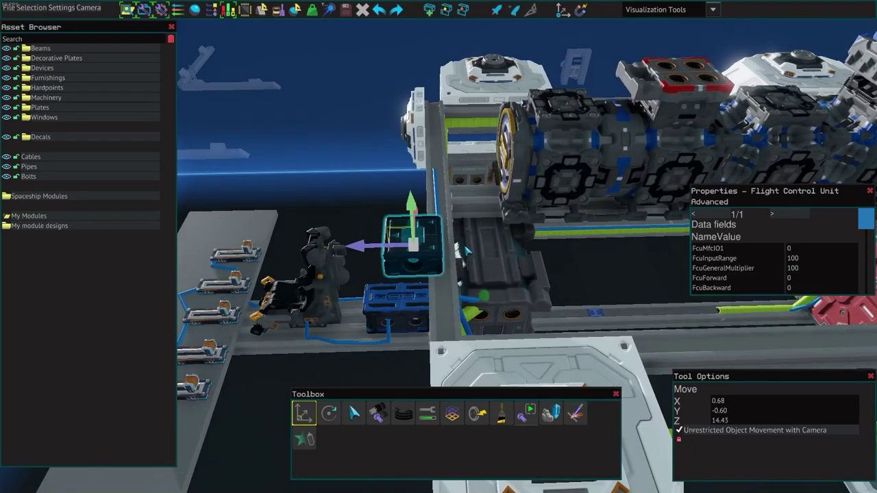
pyautogui.scroll(-3, 751, 249)
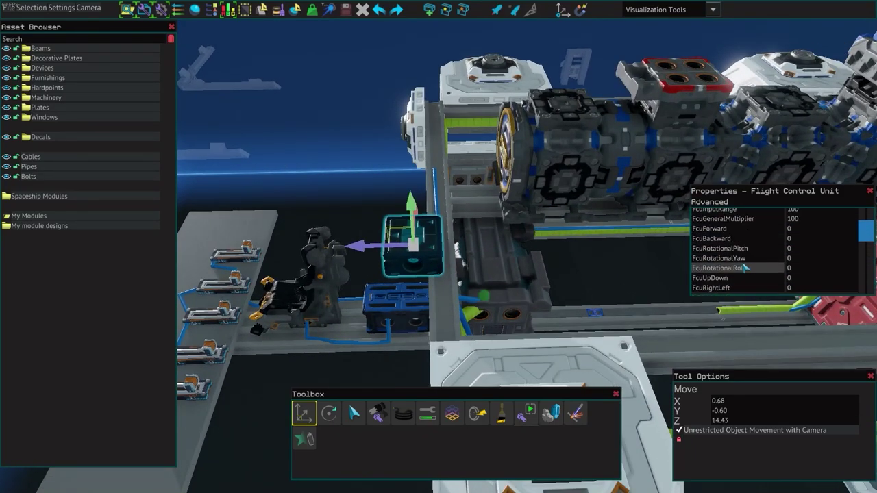
pyautogui.scroll(3, 757, 255)
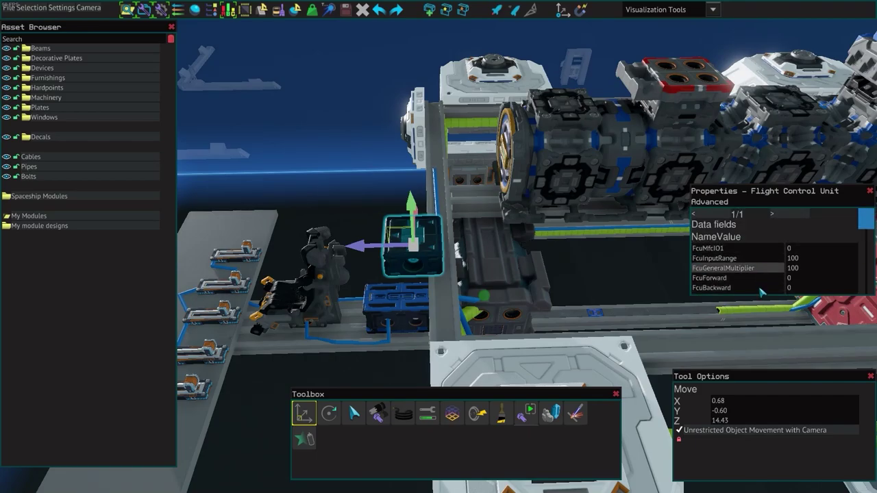
# Step: Select the red flight control unit and the blue main flight computer together beside the pilot chair
pyautogui.press('a')
pyautogui.press('a')
pyautogui.moveTo(457, 194); pyautogui.dragTo(530, 213)
pyautogui.keyDown('shift'); pyautogui.click(498, 256); pyautogui.keyUp('shift')
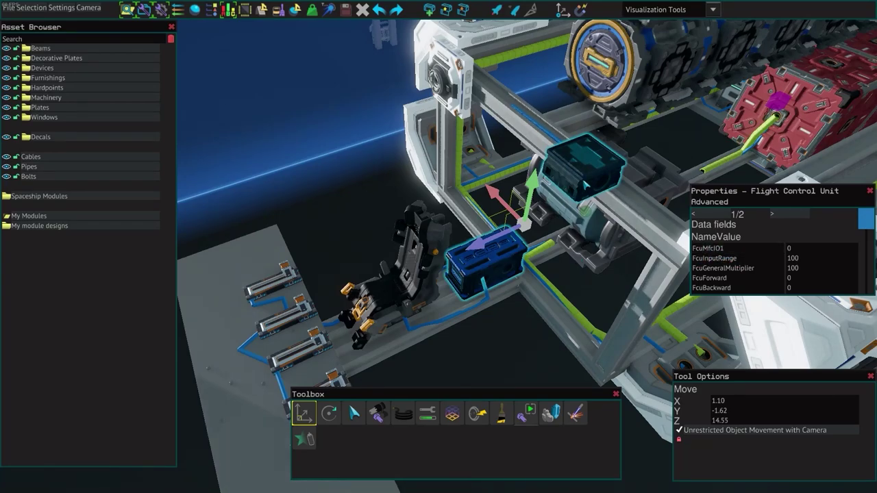
# Step: Compare the FcuMfcIO data fields of the main flight computer and the flight control unit, and clear the selection
pyautogui.click(490, 266)
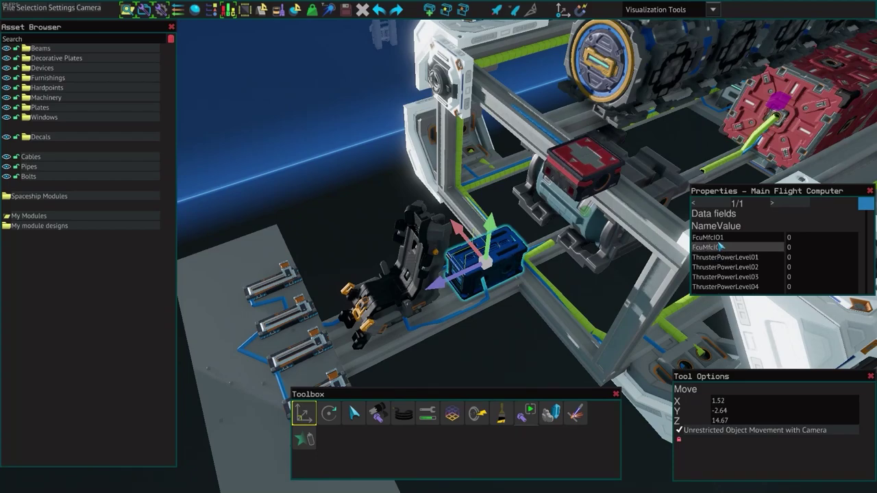
pyautogui.click(585, 174)
pyautogui.click(491, 264)
pyautogui.click(586, 174)
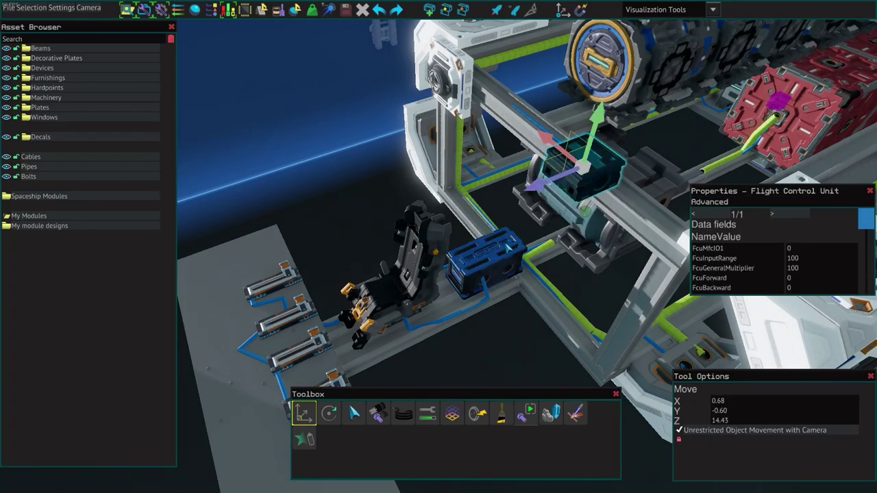
pyautogui.click(490, 264)
pyautogui.click(586, 175)
pyautogui.scroll(-5, 589, 189)
pyautogui.press('Escape')
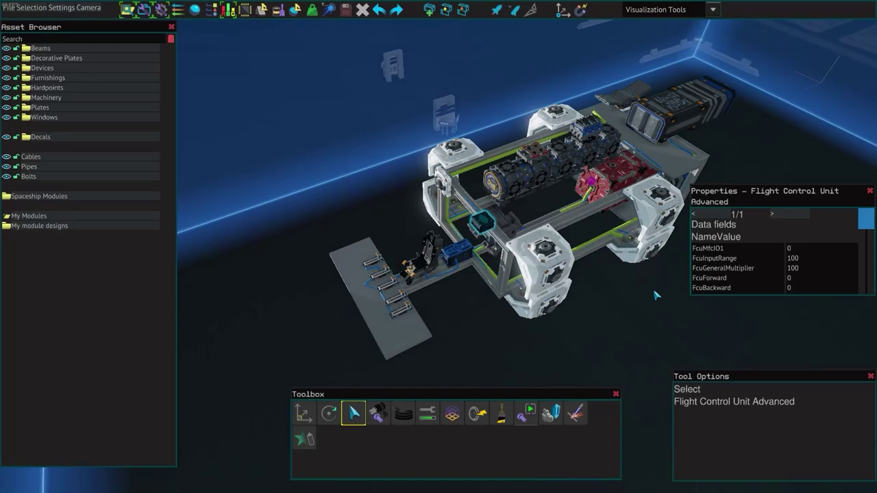
pyautogui.click(656, 294)
# Step: Select the main flight computer behind the pilot chair to view its properties
pyautogui.press('w')
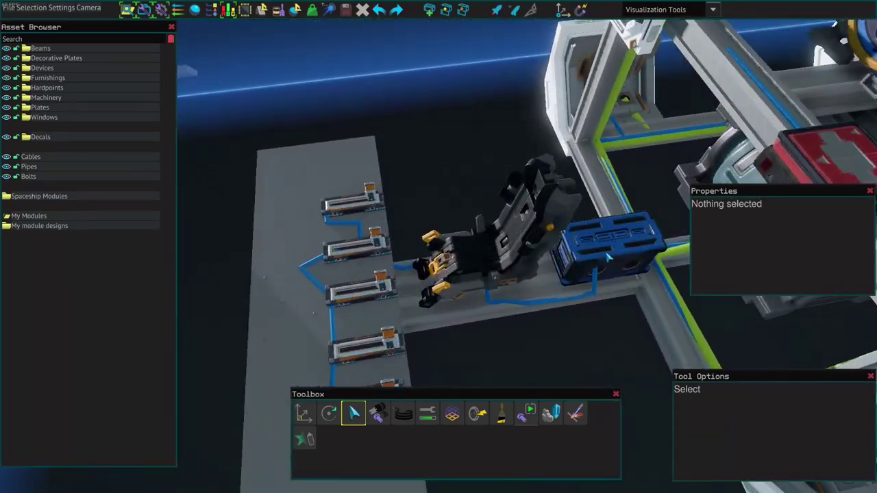
pyautogui.click(608, 252)
pyautogui.scroll(-5, 609, 252)
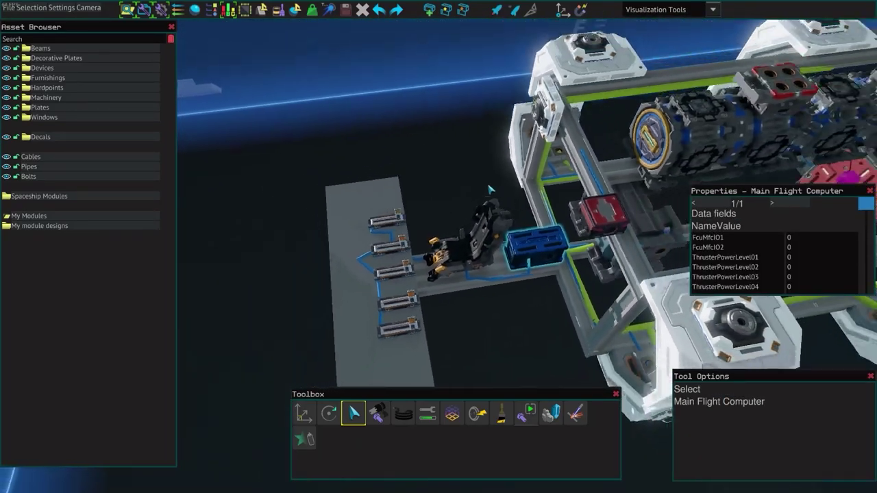
# Step: Inspect the ship's frame, thrusters, generator and the main flight computer behind the pilot chair from several sides
pyautogui.scroll(2, 548, 229)
pyautogui.scroll(3, 627, 247)
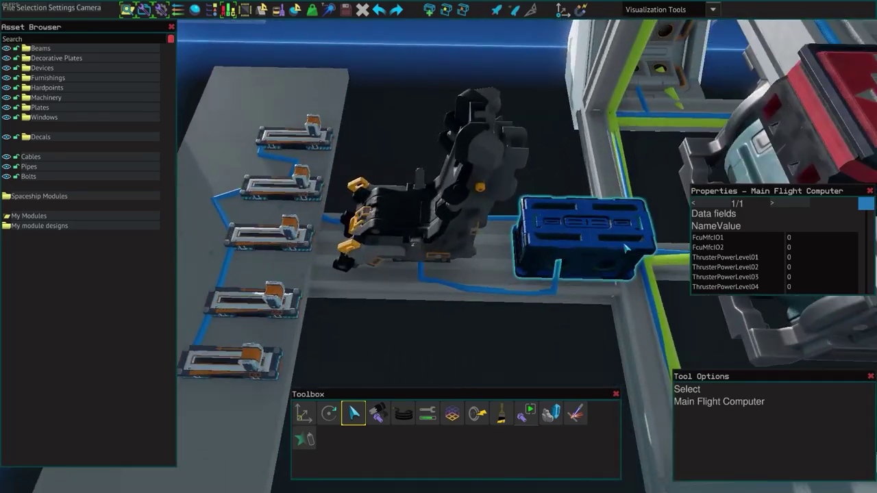
pyautogui.scroll(-5, 503, 182)
pyautogui.moveTo(503, 182); pyautogui.dragTo(435, 166)
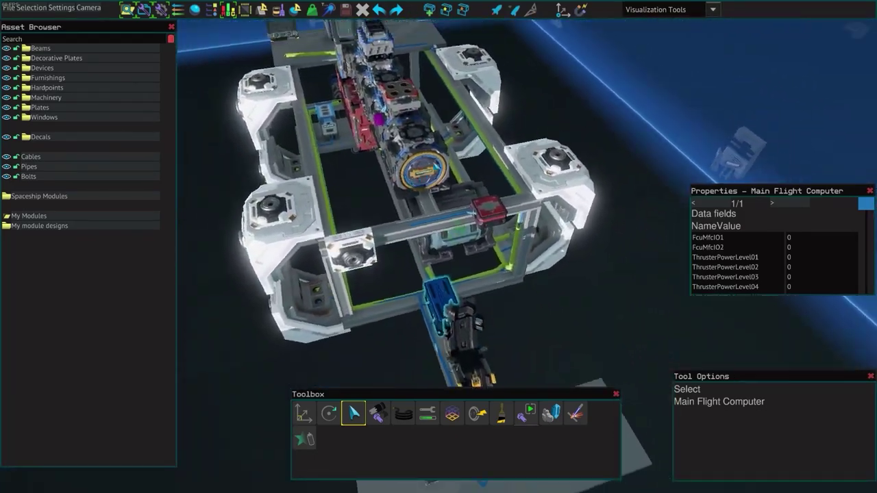
pyautogui.scroll(4, 436, 166)
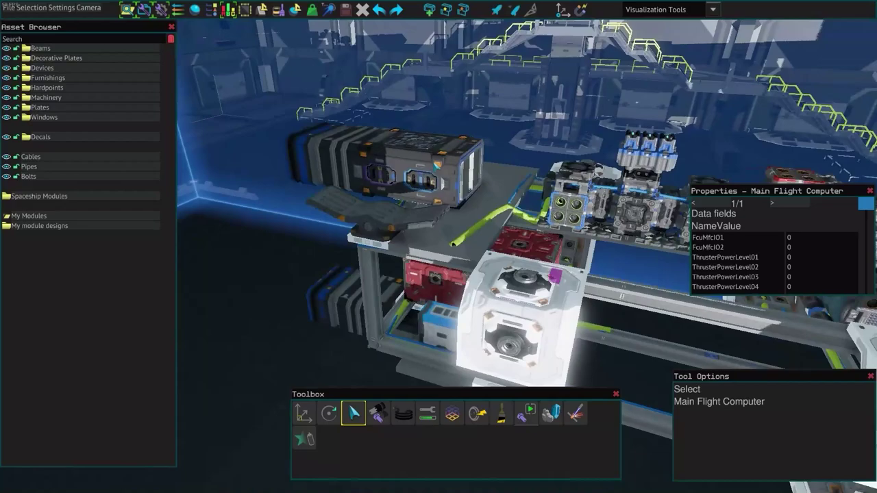
pyautogui.press('d')
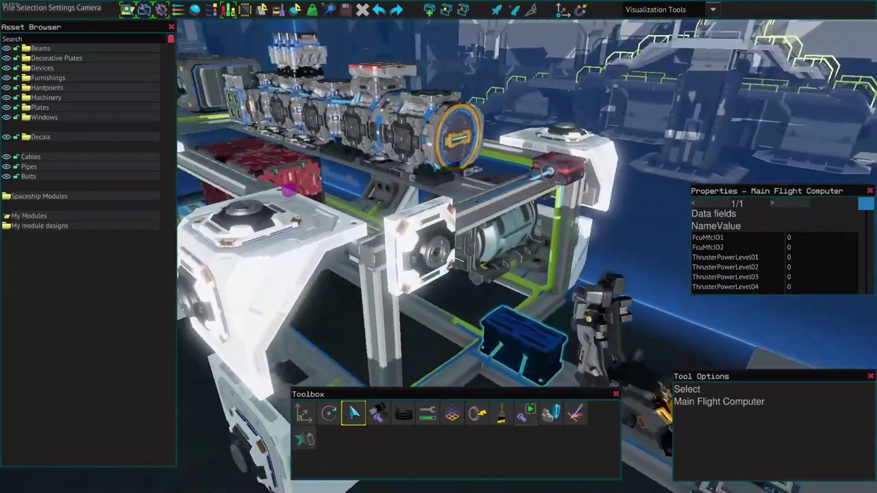
pyautogui.moveTo(436, 166); pyautogui.dragTo(422, 147)
pyautogui.scroll(-5, 422, 148)
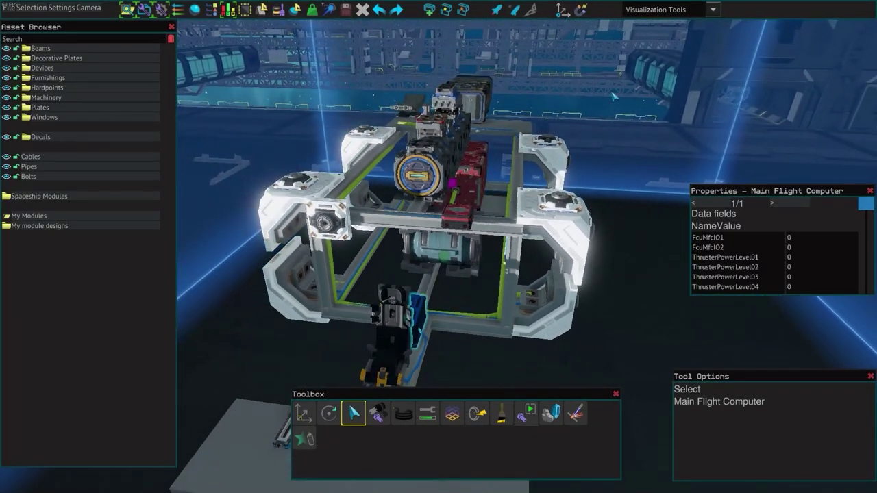
pyautogui.scroll(4, 619, 109)
pyautogui.scroll(-5, 619, 110)
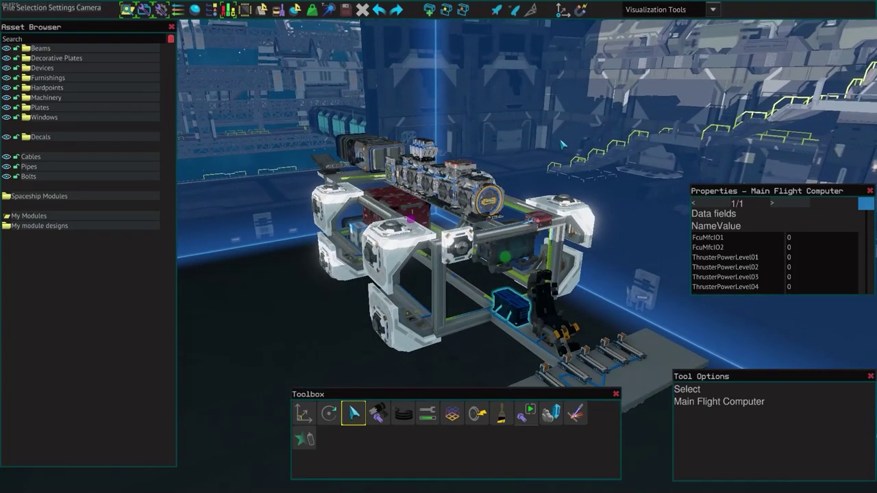
pyautogui.scroll(3, 562, 144)
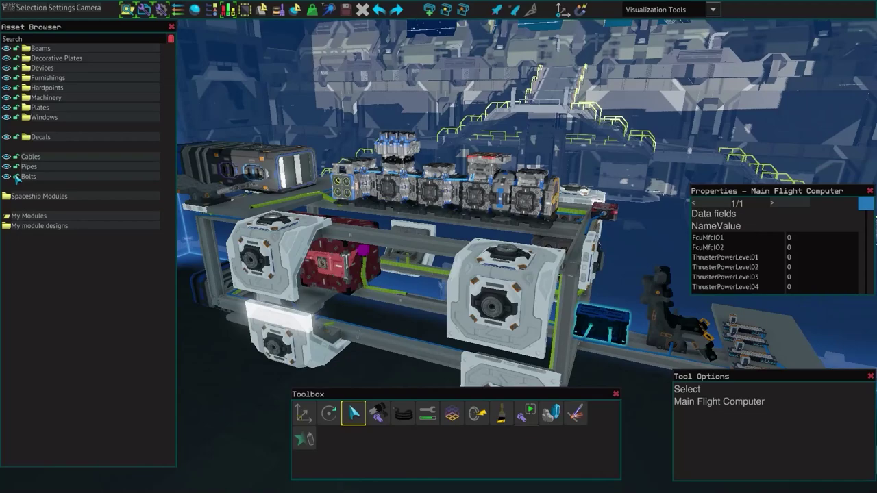
# Step: Show only the cables with every other category locked, and examine the cable connection points using the Cables and Pipes tool's Cable option
pyautogui.click(14, 158)
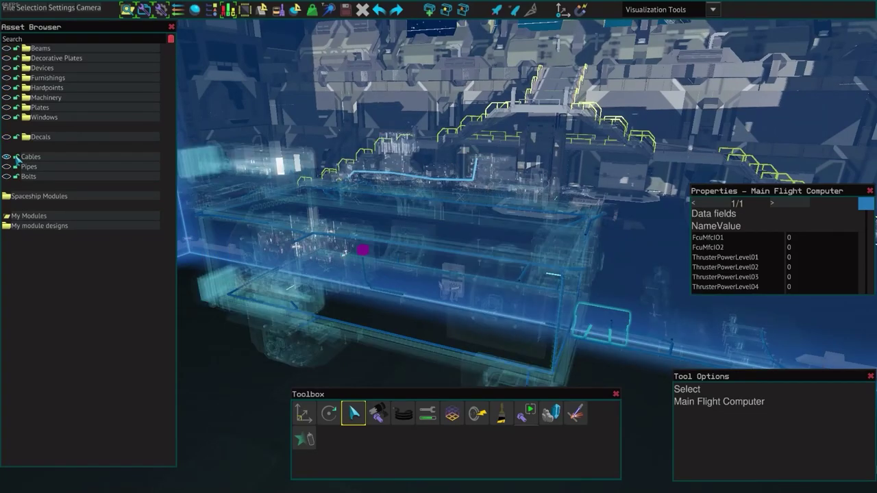
pyautogui.rightClick(17, 157)
pyautogui.scroll(-2, 399, 115)
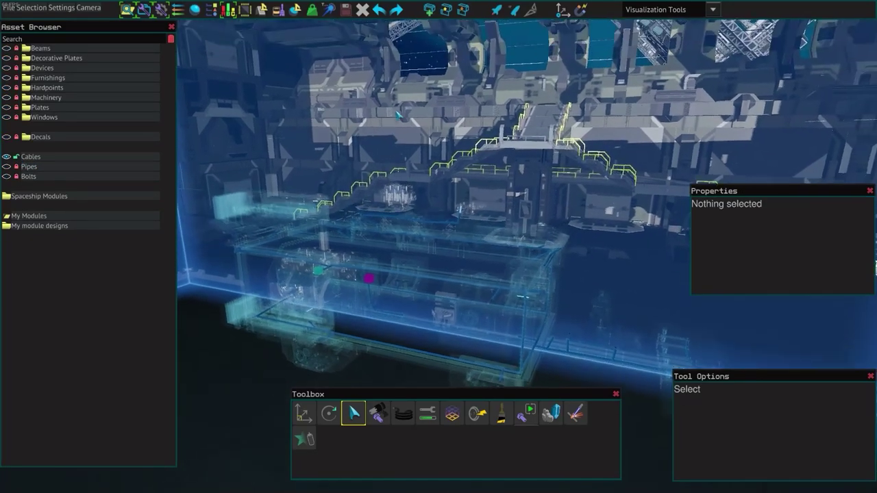
pyautogui.press('w')
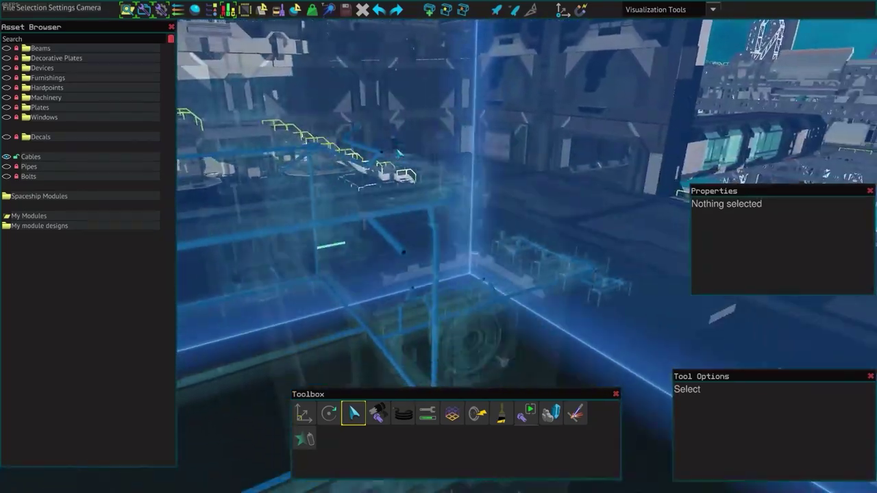
pyautogui.press('c')
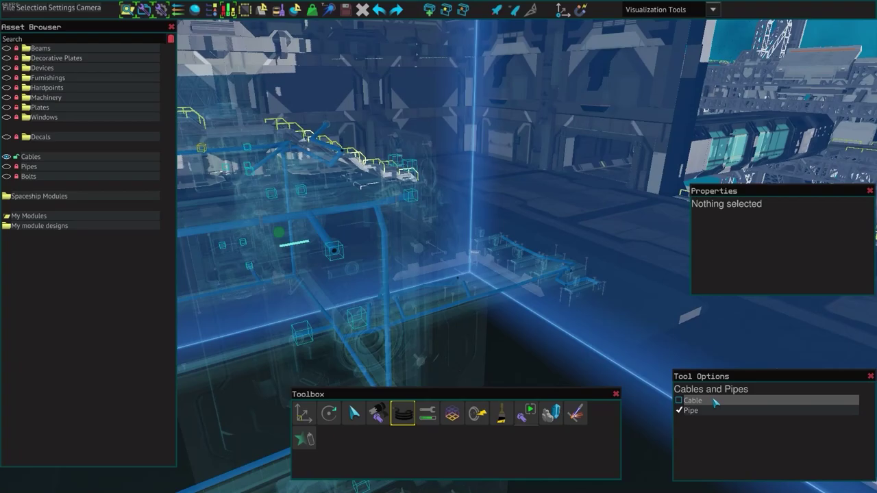
pyautogui.click(714, 403)
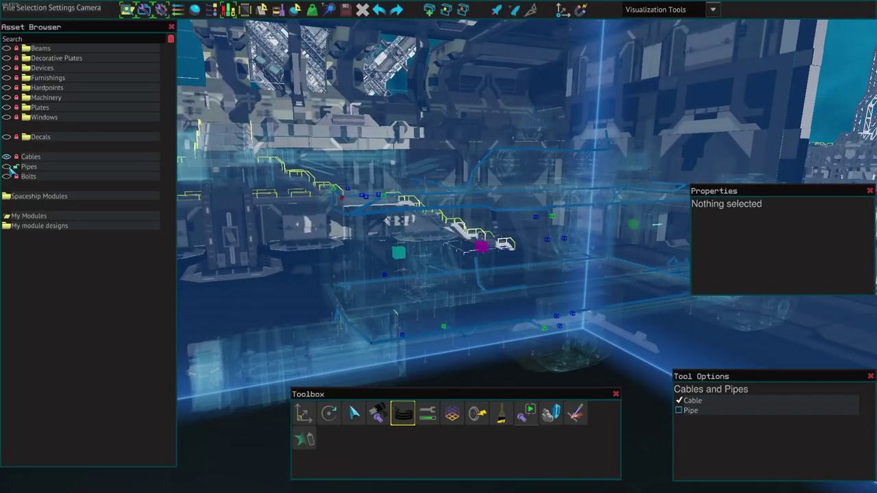
# Step: Examine the pipe connections using the Pipe option with only pipes visible, and restore all categories to visible and unlocked
pyautogui.click(722, 411)
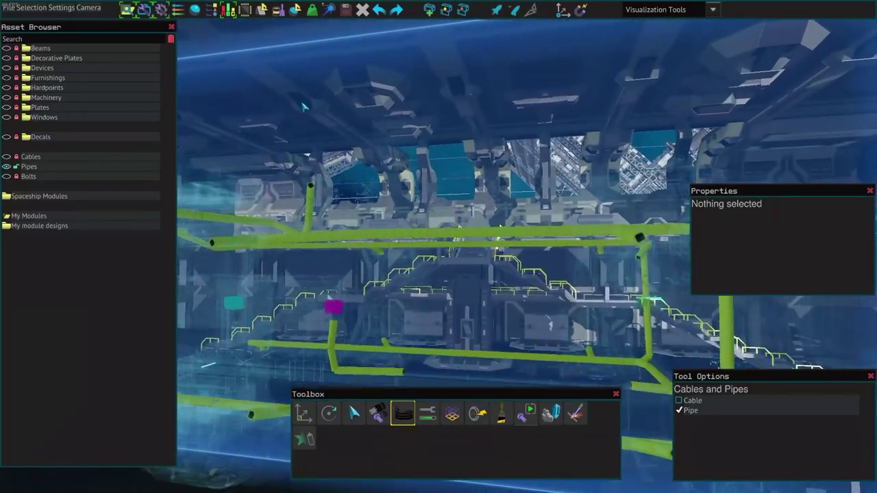
pyautogui.rightClick(17, 167)
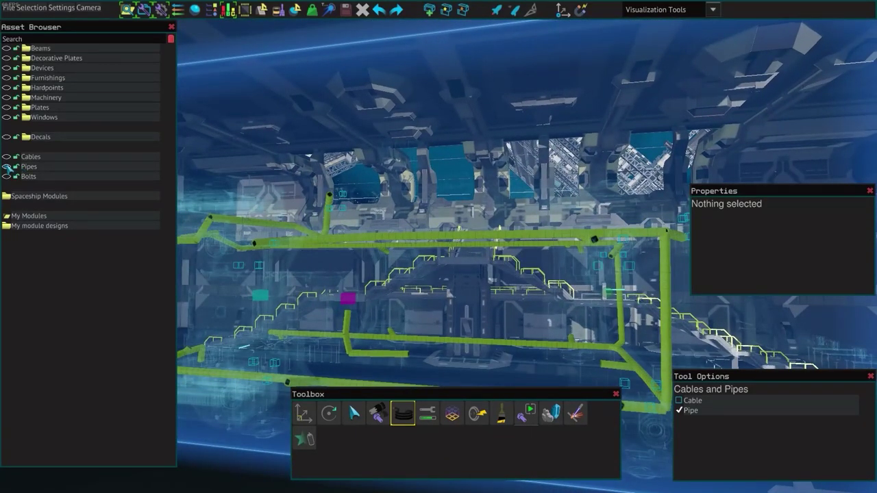
pyautogui.rightClick(7, 167)
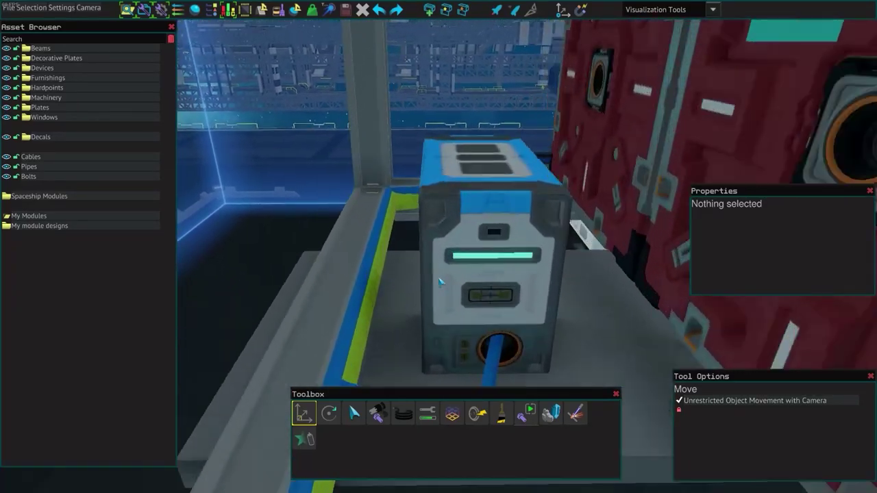
# Step: Inspect the blue-and-white battery beside the red tanks and its cable connection
pyautogui.press('a')
pyautogui.press('s')
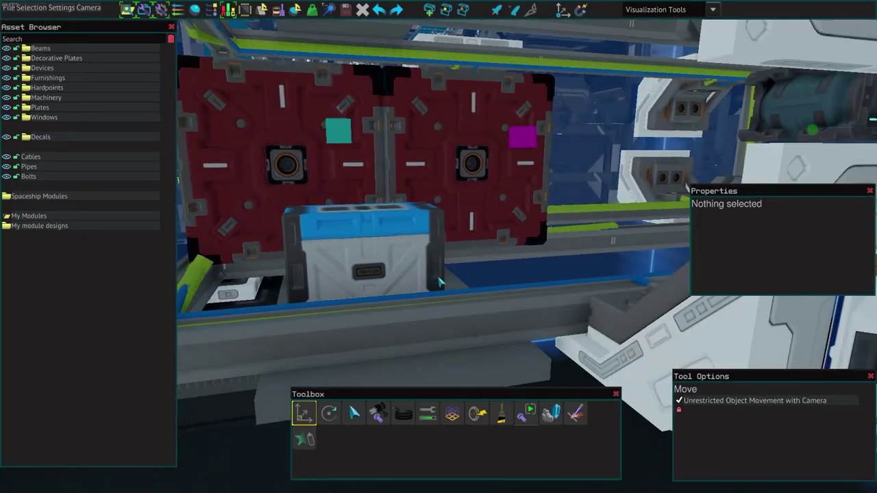
pyautogui.press('a')
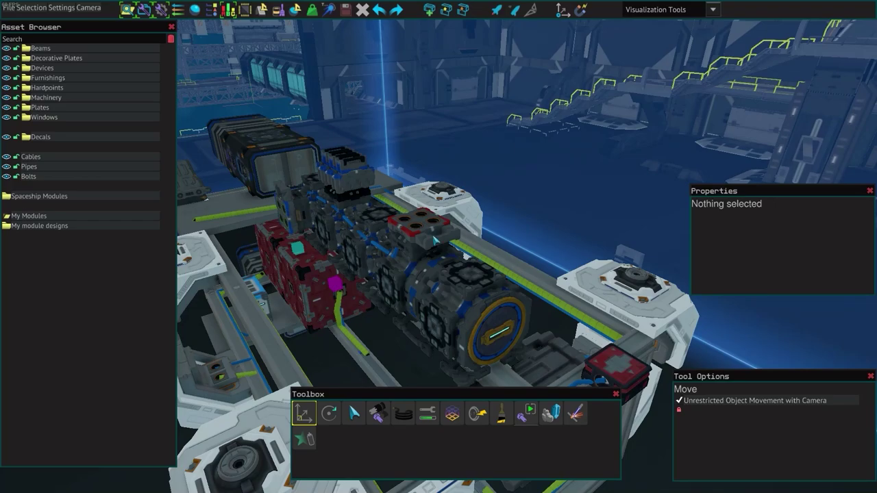
# Step: Start Test Mode and check the generator fuel chamber's data fields, including FuelChamberUnitRate and FuelChamberUnitRateLimit
pyautogui.press('F5')
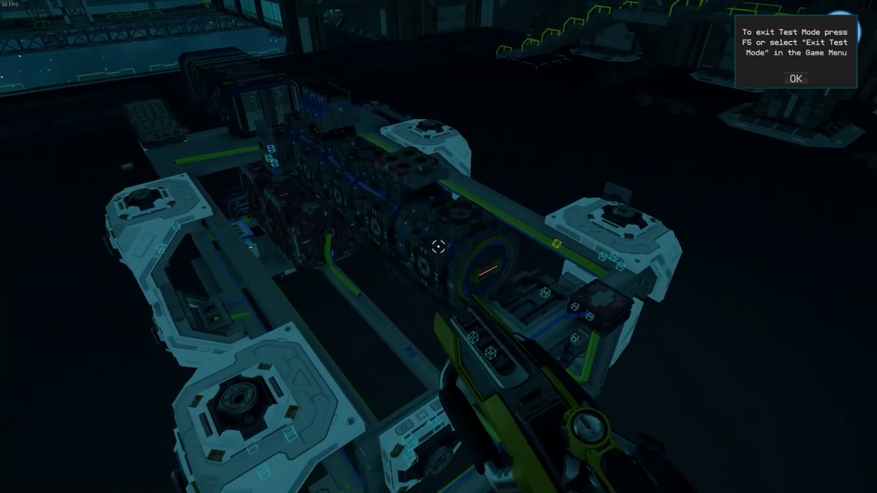
pyautogui.press('f')
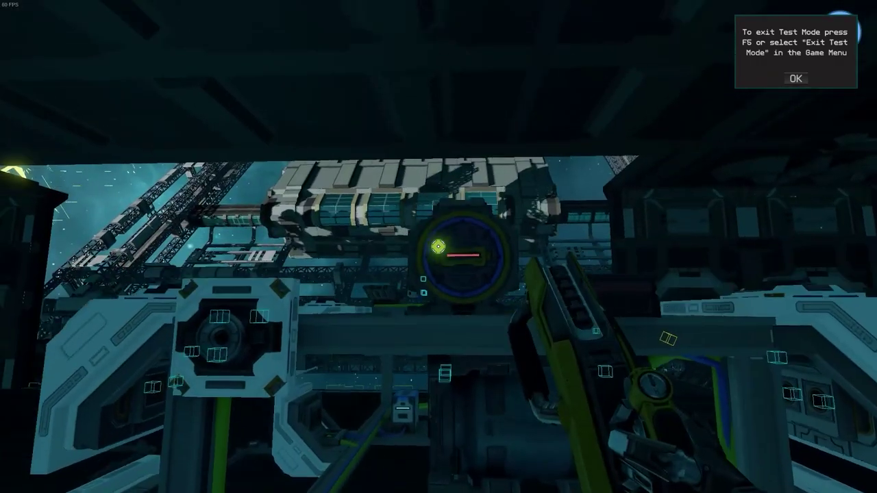
pyautogui.press('space')
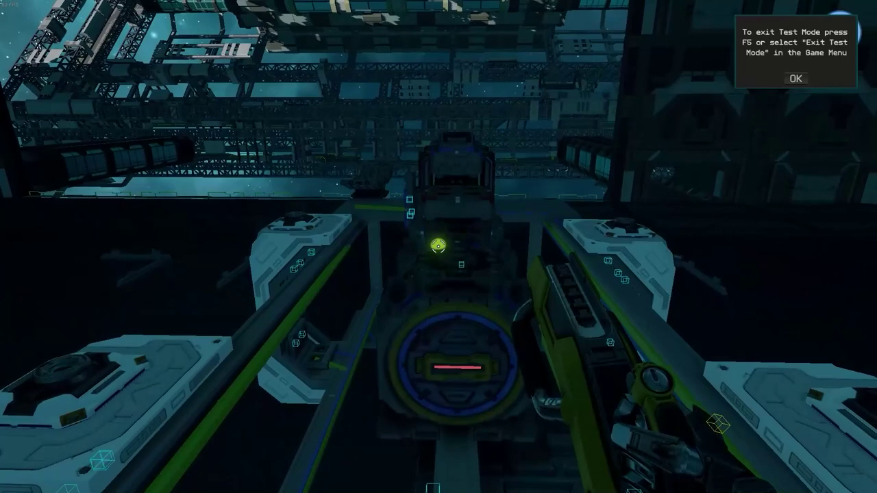
pyautogui.press('u')
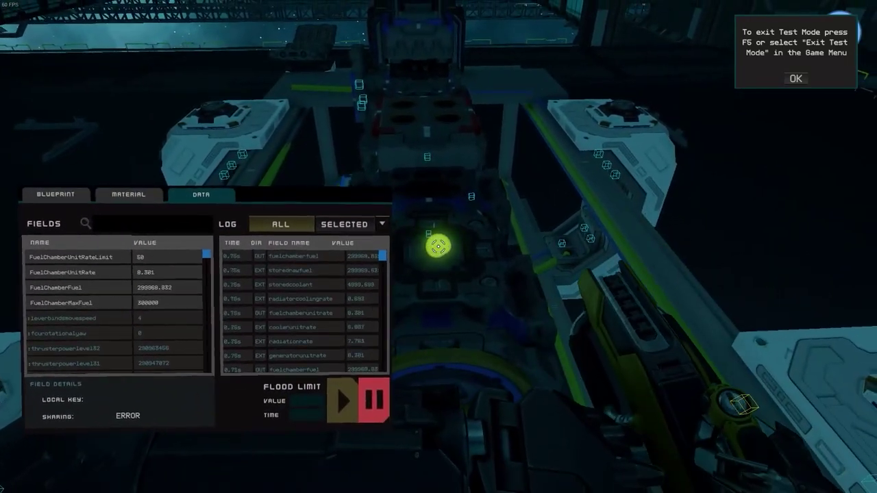
pyautogui.press('Tab')
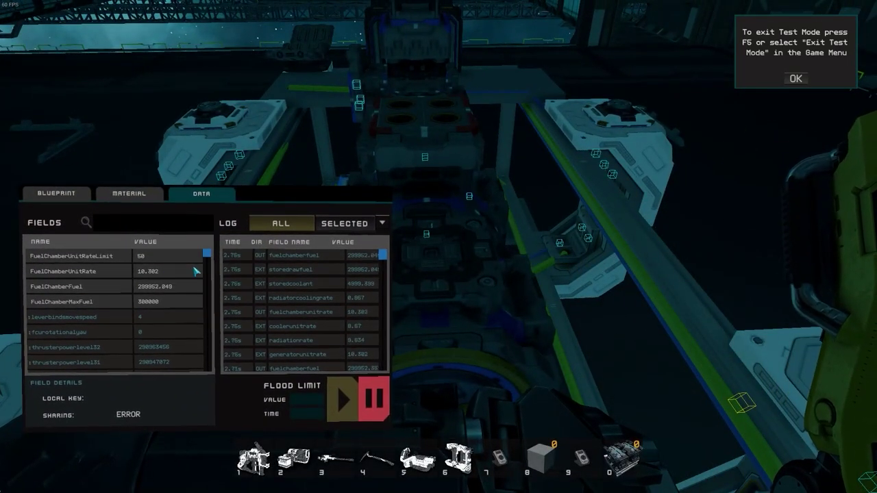
pyautogui.press('u')
pyautogui.press('Tab')
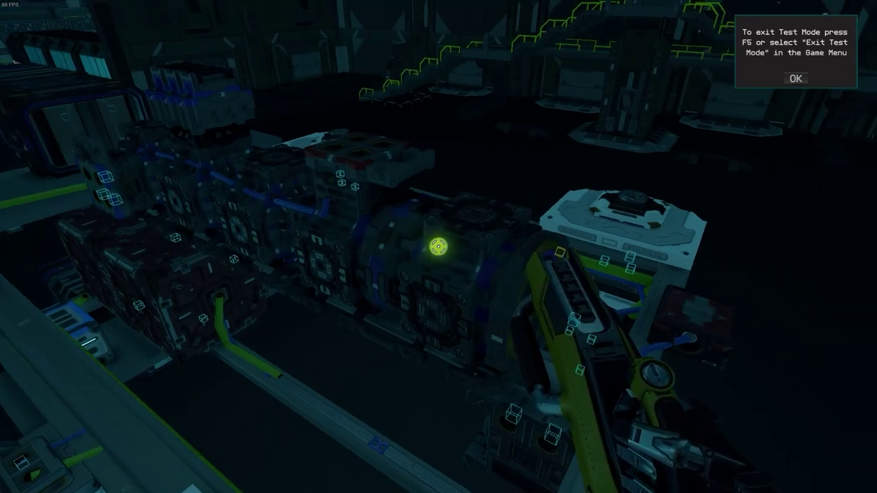
# Step: Set the fuel chamber's FuelChamberUnitRateLimit to 80 and close its data view
pyautogui.press('u')
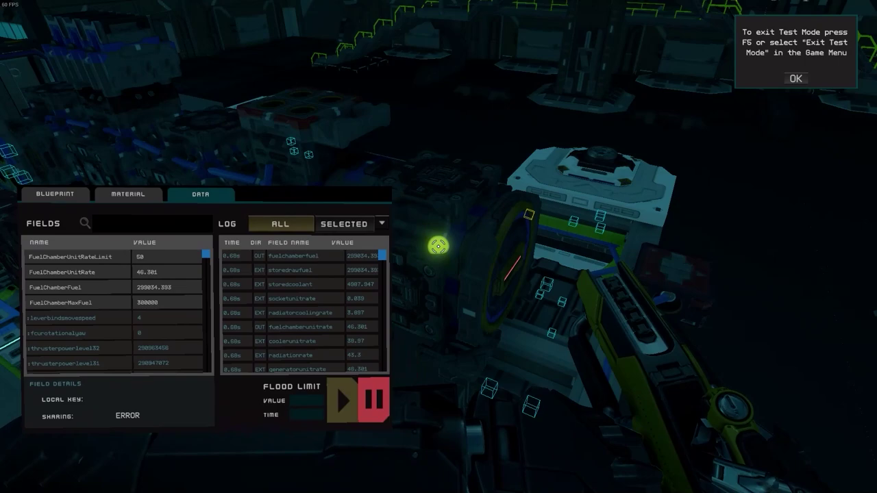
pyautogui.press('Tab')
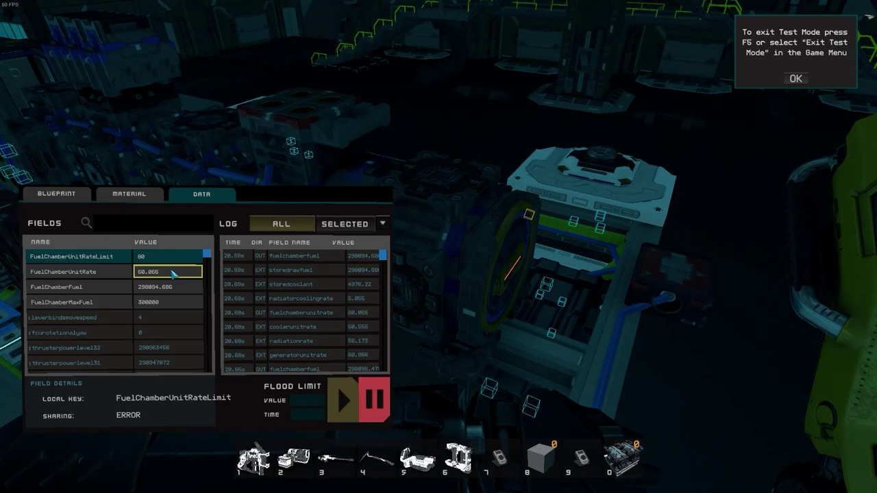
pyautogui.press('u')
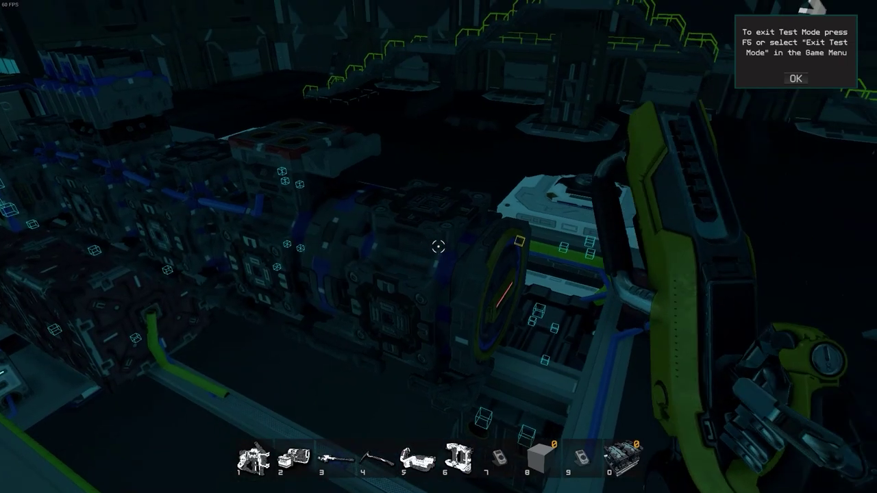
# Step: Inspect the running generator's cooling rack and radiator area from above, and exit Test Mode
pyautogui.press('w')
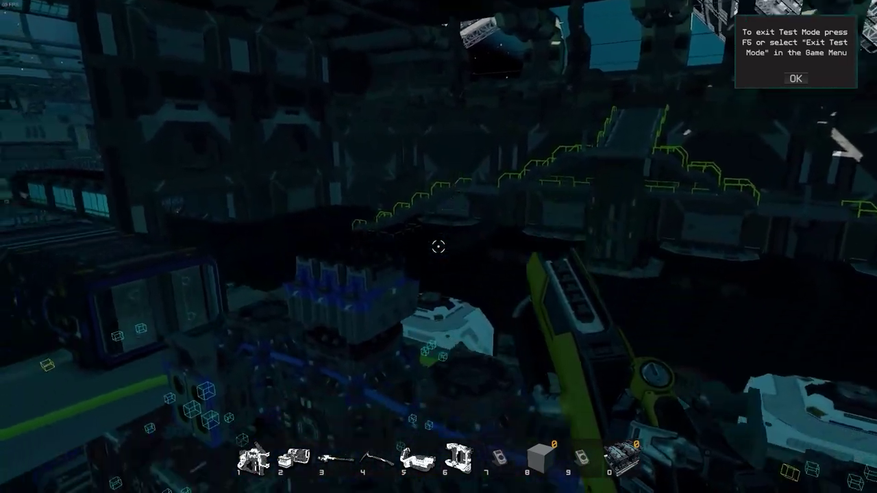
pyautogui.press('a')
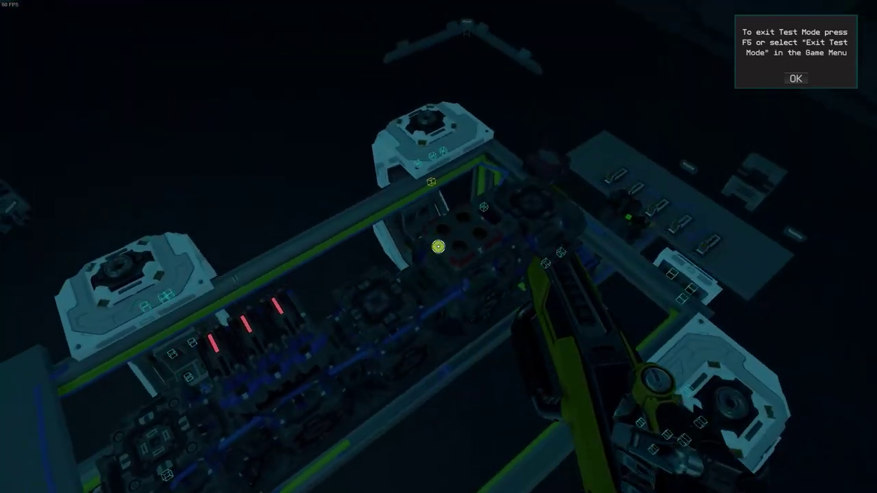
pyautogui.press('Tab')
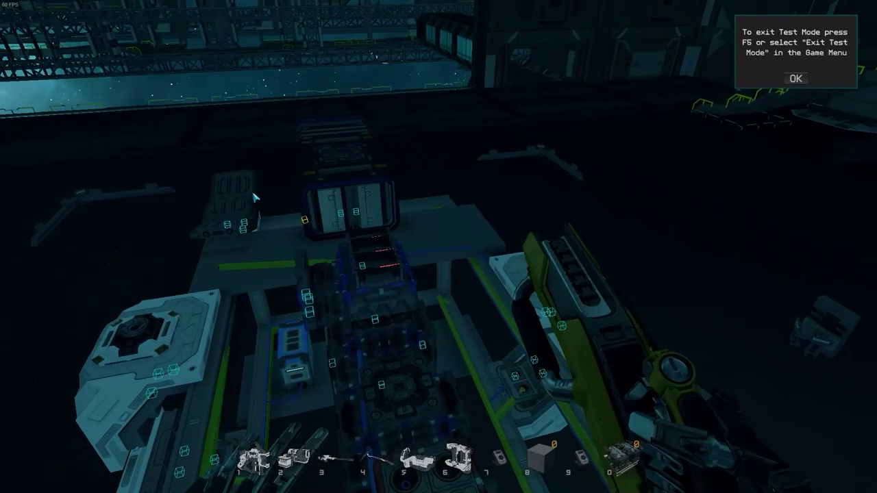
pyautogui.press('F5')
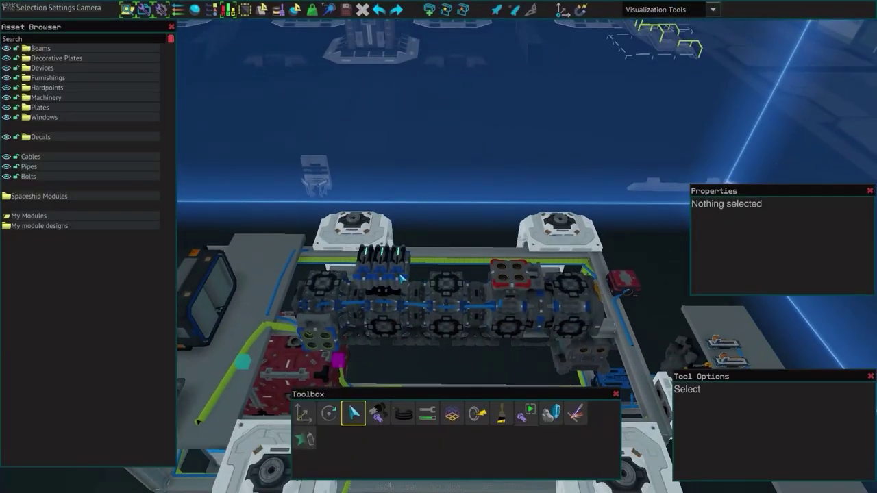
# Step: Review the data fields of the Generator Cooling Rack, the Radiator Base and the Small Cooling Cells in the rack
pyautogui.click(401, 277)
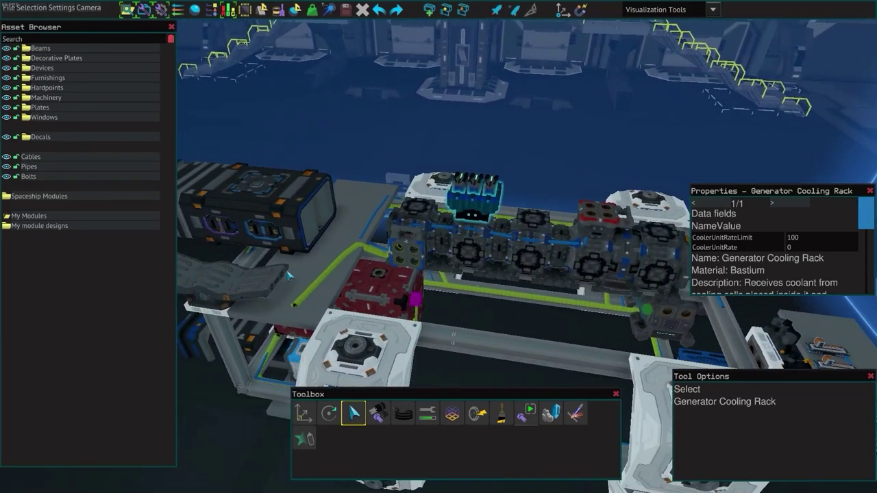
pyautogui.click(293, 286)
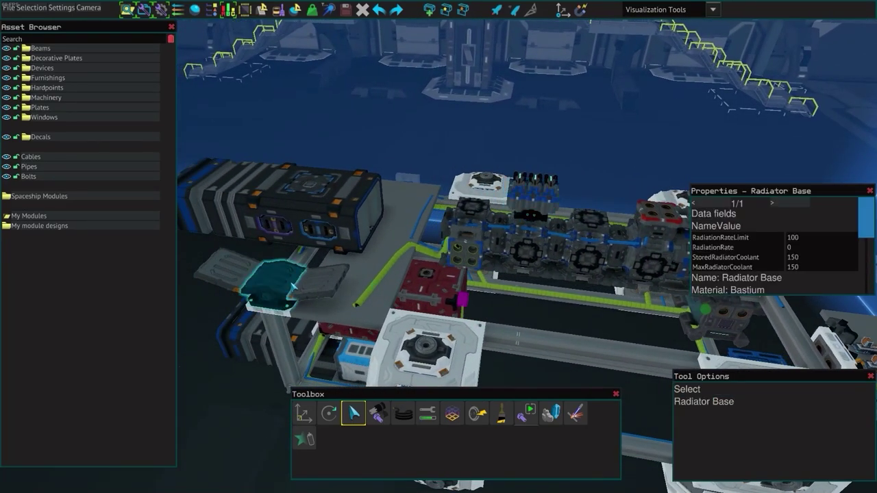
pyautogui.press('d')
pyautogui.moveTo(484, 180); pyautogui.dragTo(384, 250)
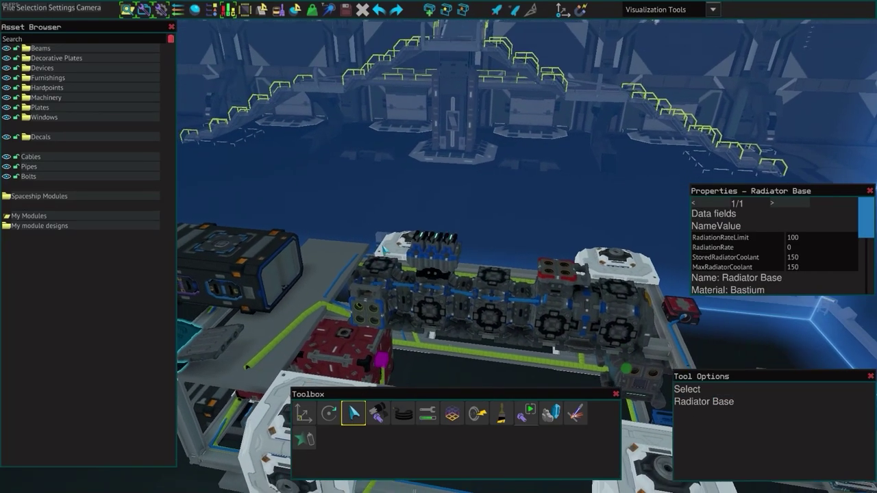
pyautogui.click(423, 245)
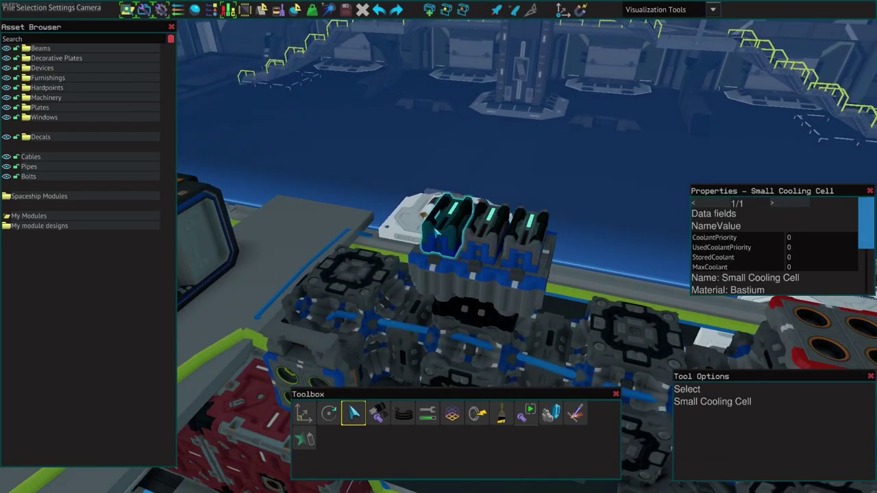
pyautogui.press('s')
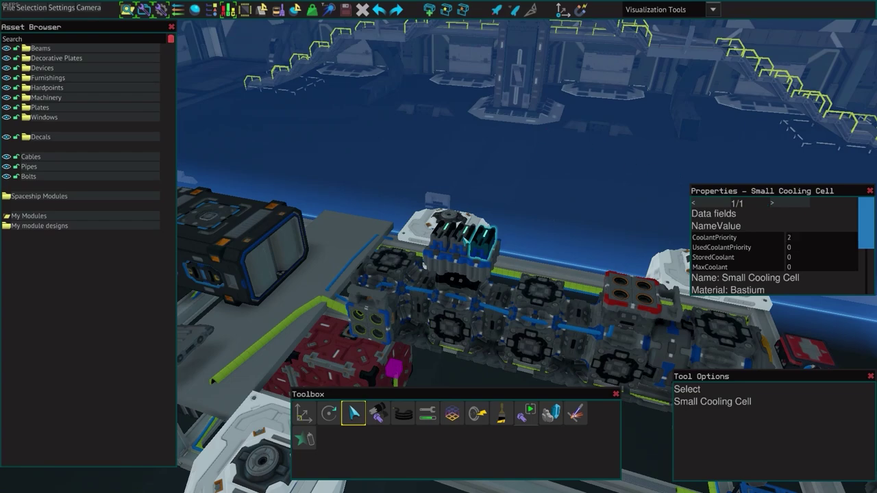
# Step: Start Test Mode and inspect the Small Cooling Cells in the generator's cooling rack from above
pyautogui.click(580, 10)
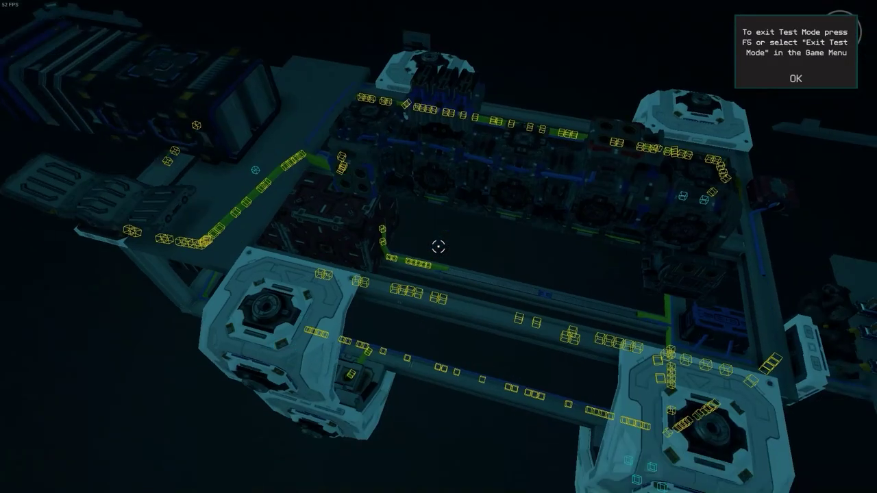
pyautogui.press('w')
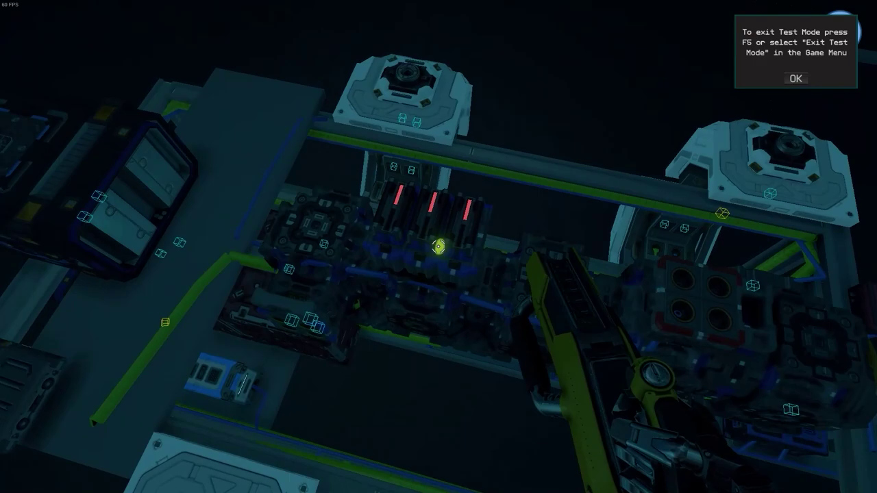
pyautogui.press('q')
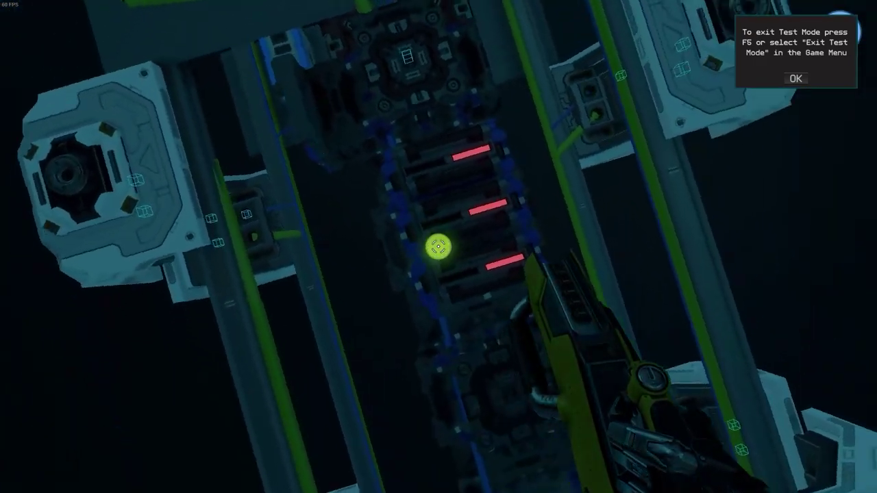
pyautogui.press('e')
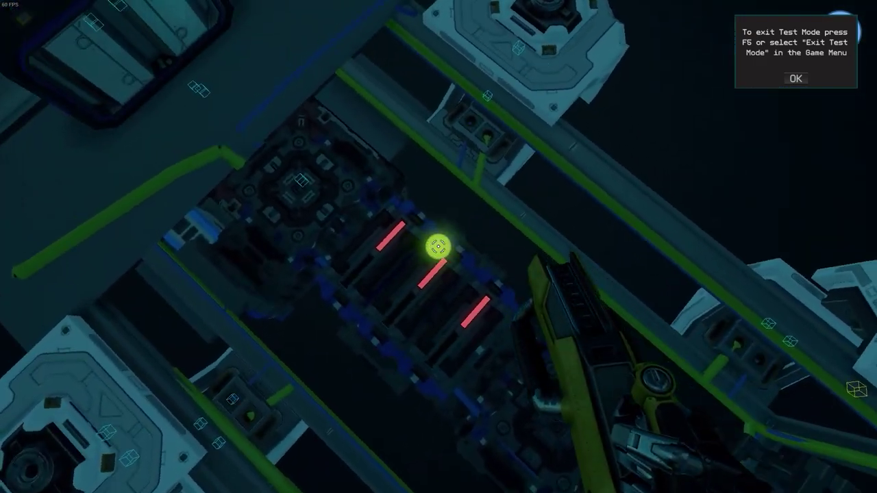
pyautogui.press('e')
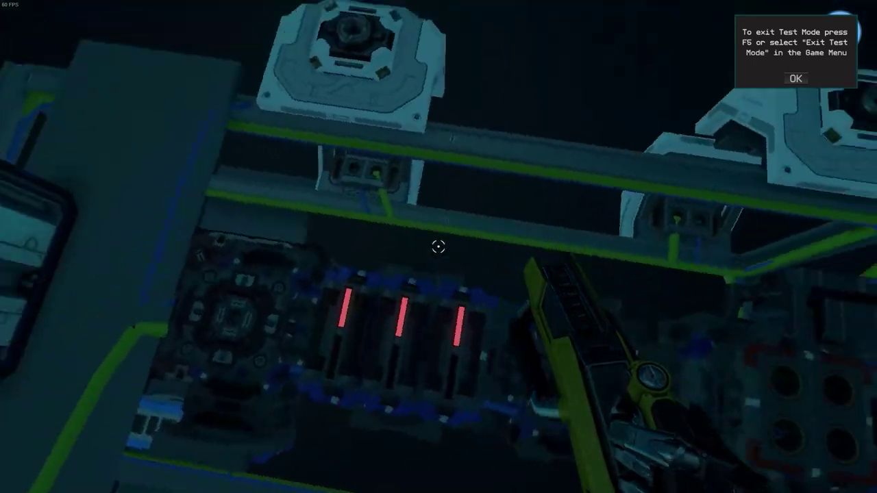
pyautogui.press('e')
pyautogui.press('a')
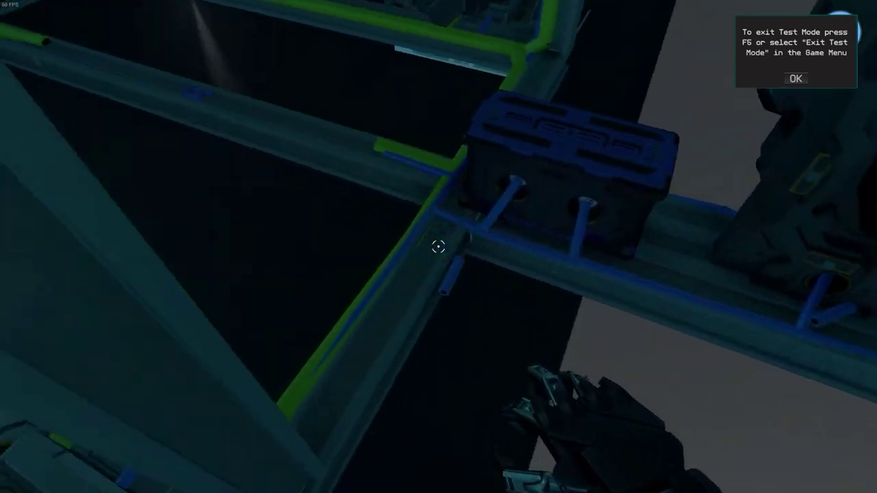
# Step: Move the outermost lever to the other end of its travel, checking its FcuRotationalYaw data field before and after
pyautogui.press('F5')
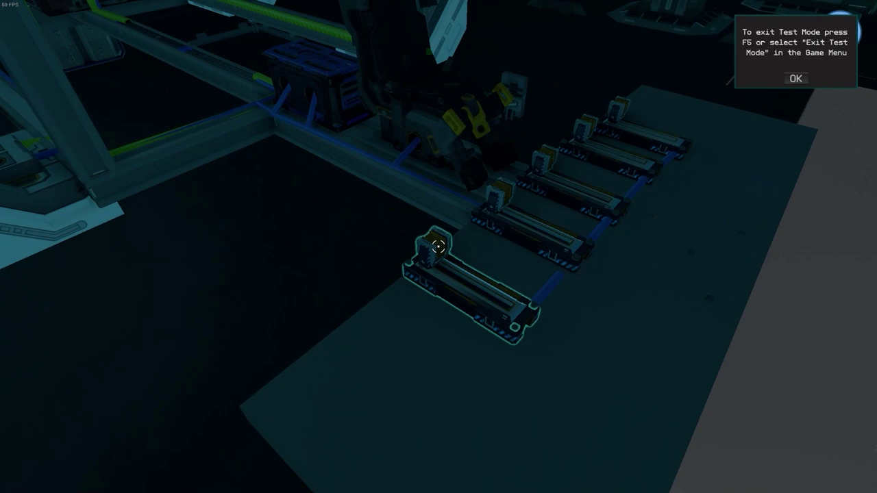
pyautogui.press('u')
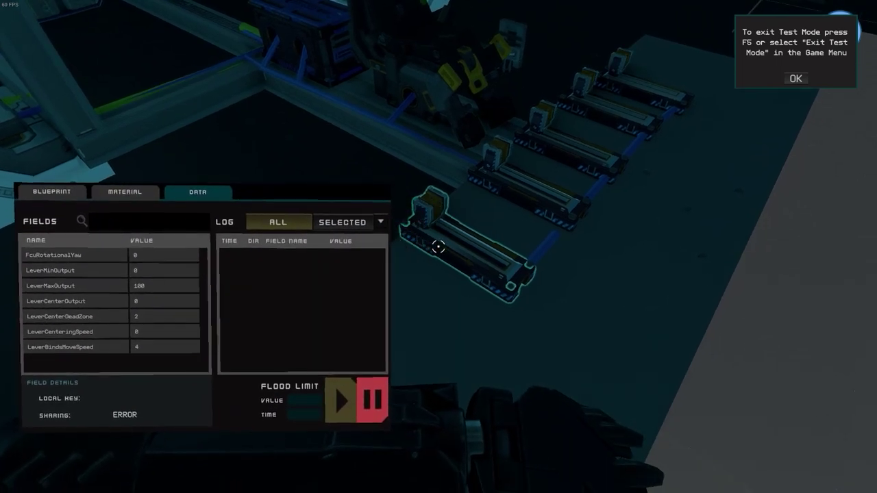
pyautogui.press('u')
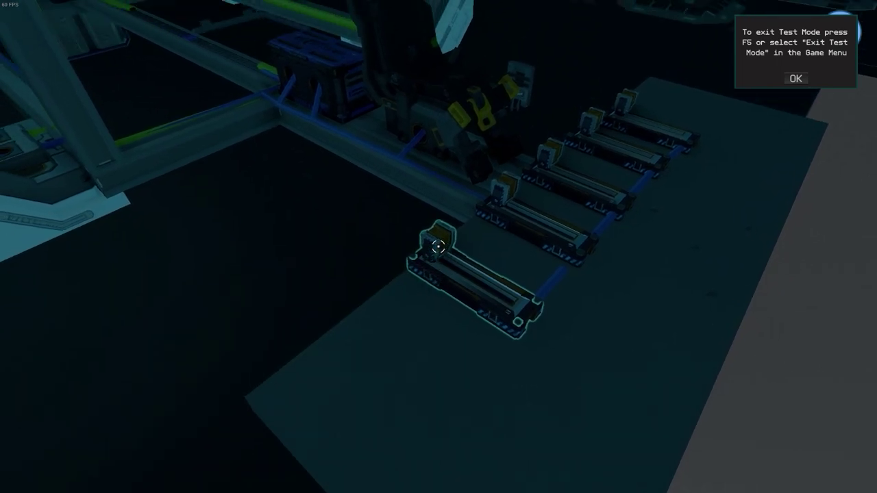
pyautogui.moveTo(439, 247); pyautogui.dragTo(439, 246)
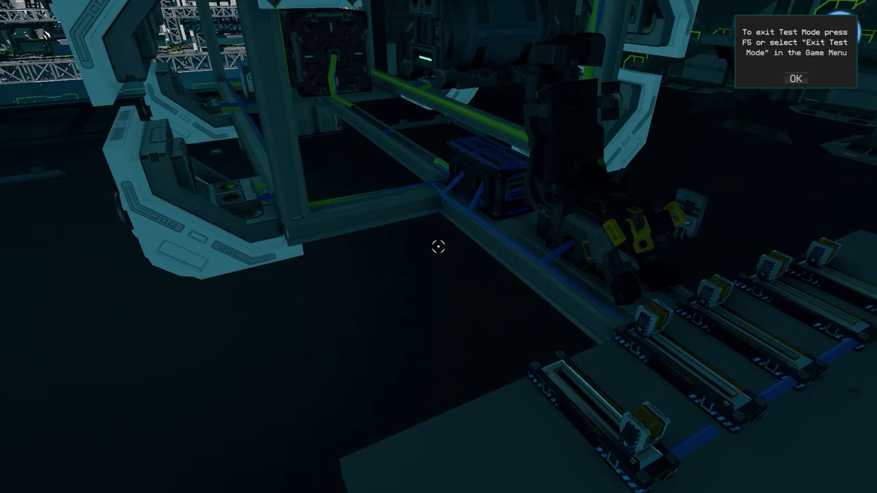
pyautogui.press('3')
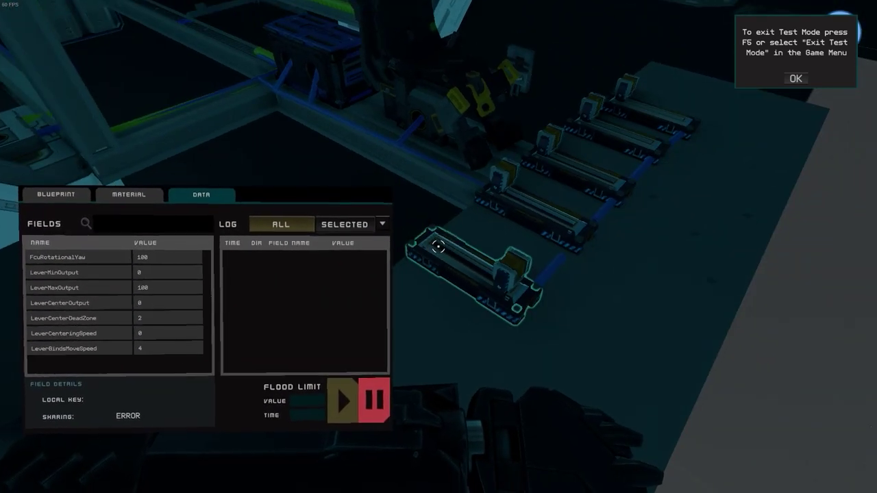
pyautogui.press('3')
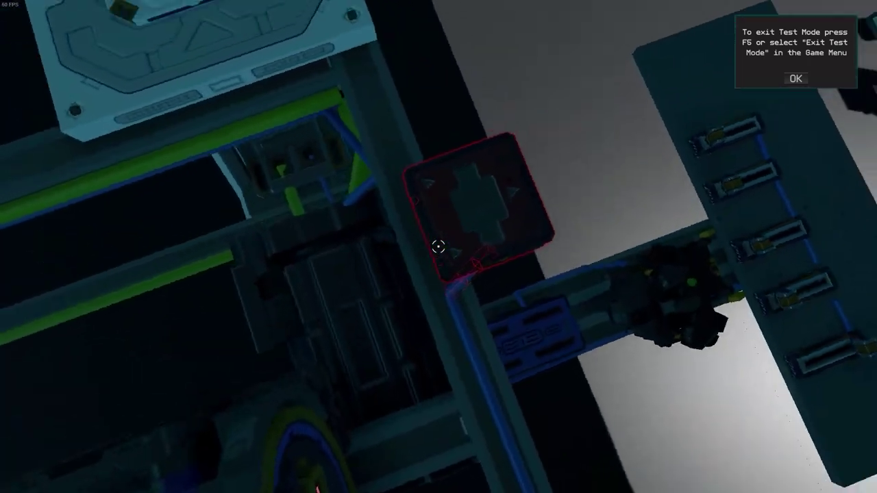
# Step: Check FcuRotationalYaw among the flight computer's data fields and exit Test Mode
pyautogui.press('u')
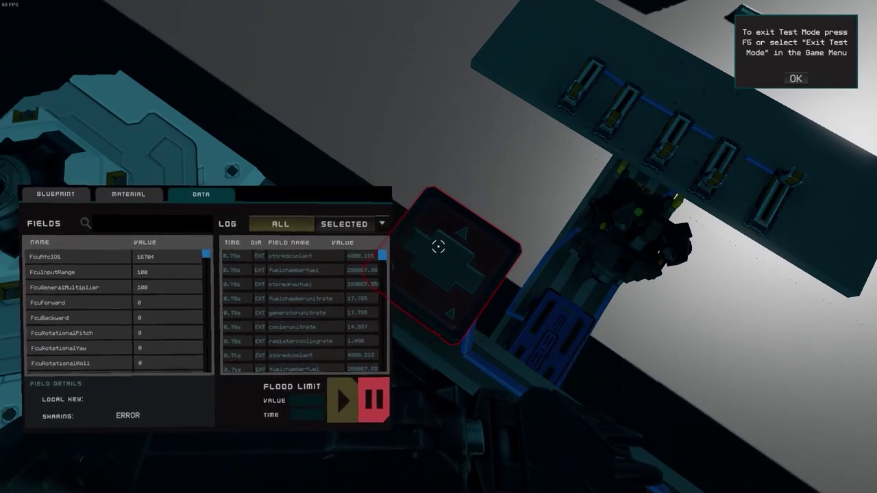
pyautogui.press('Tab')
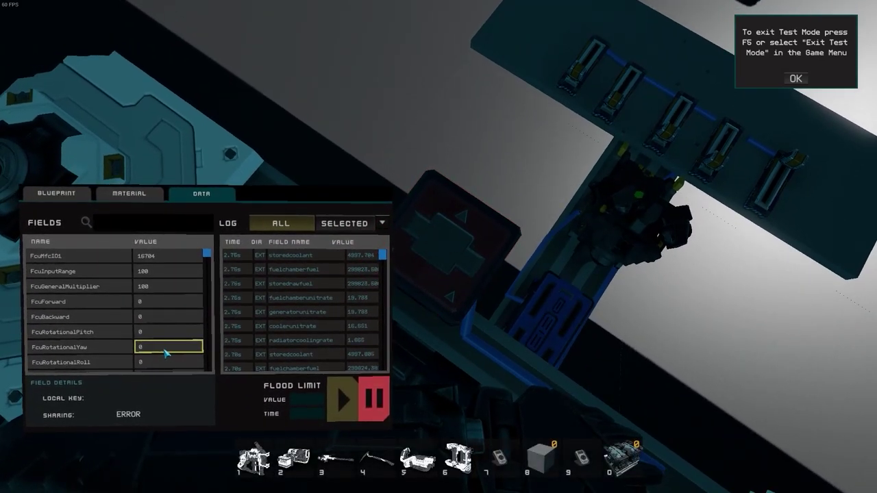
pyautogui.press('Escape')
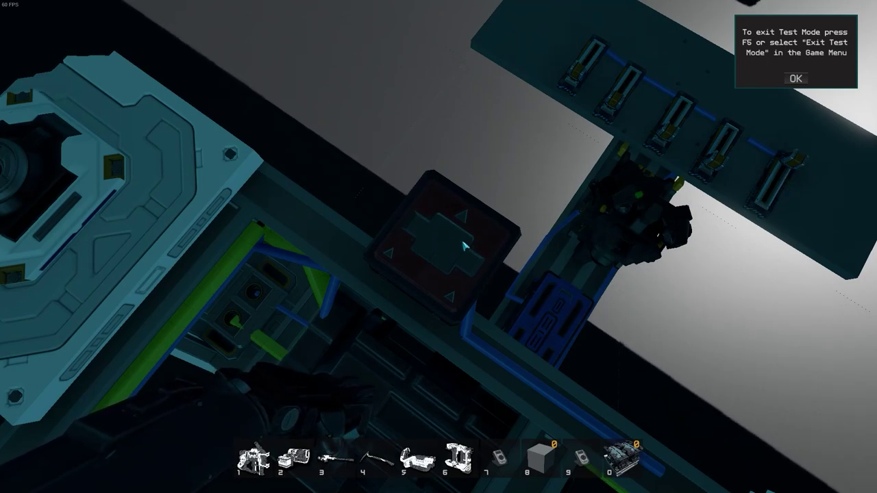
pyautogui.press('F5')
pyautogui.press('s')
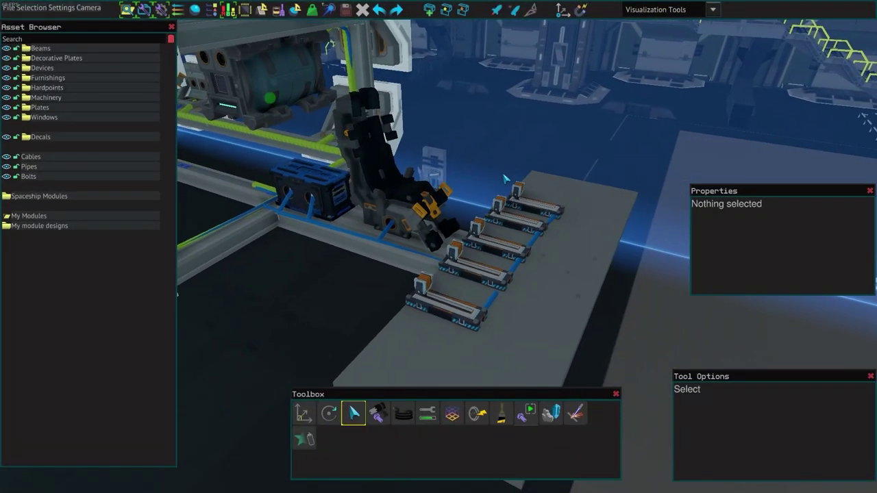
# Step: Examine the cable connections between the five levers with the Cables and Pipes tool
pyautogui.press('c')
pyautogui.press('w')
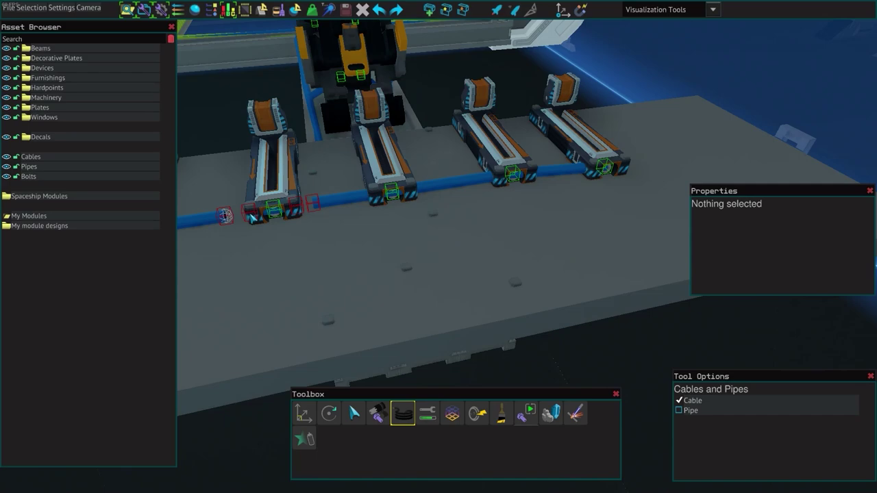
pyautogui.scroll(-5, 317, 213)
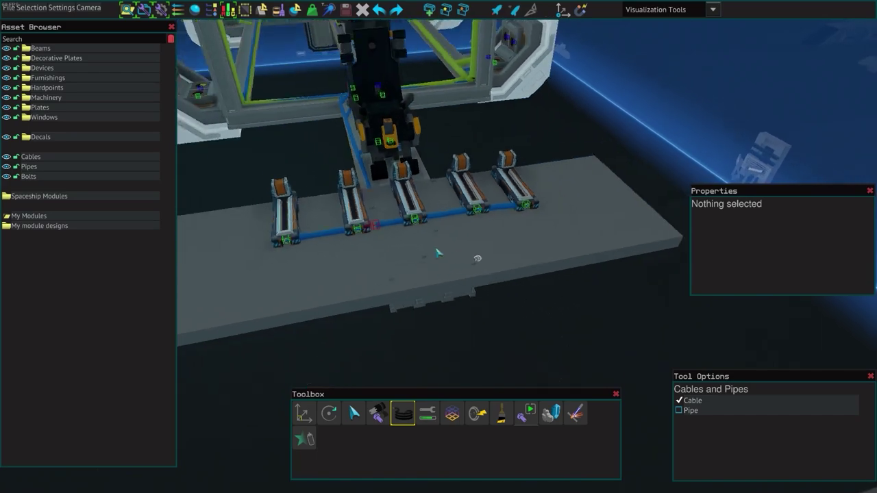
pyautogui.scroll(3, 379, 225)
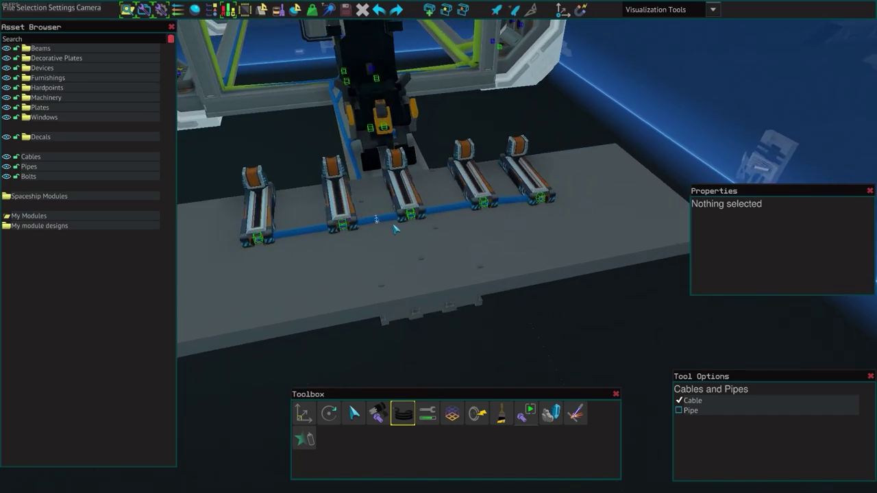
pyautogui.scroll(-4, 394, 229)
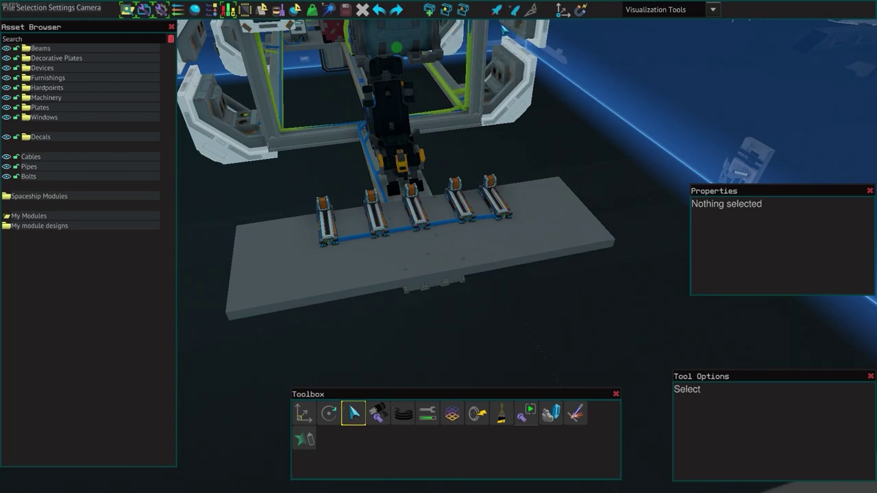
# Step: Start Test Mode and pull the outermost lever to the near end of its travel
pyautogui.click(494, 11)
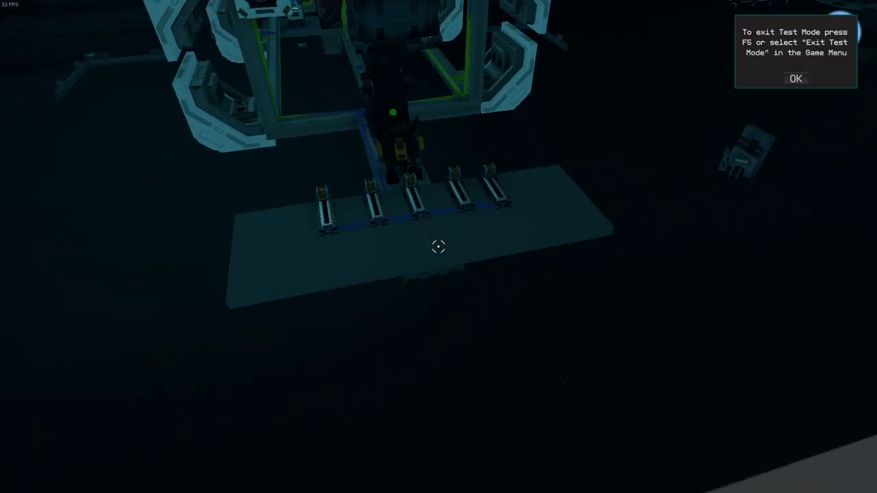
pyautogui.press('w')
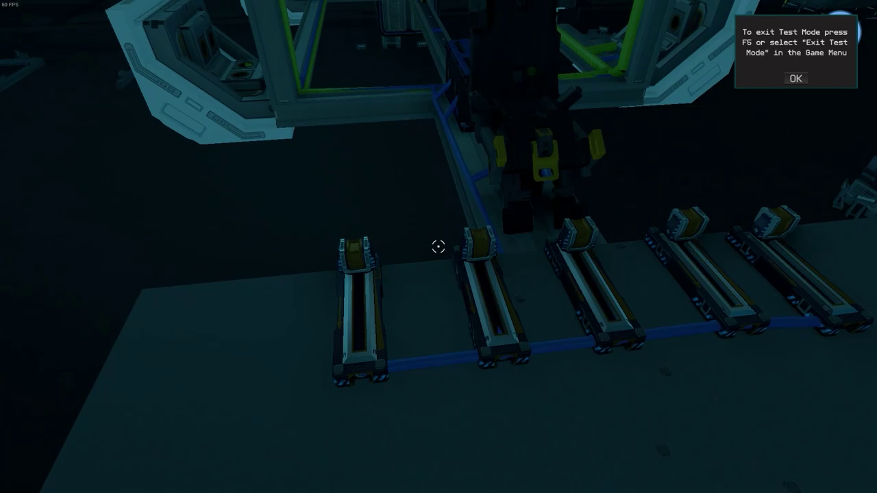
pyautogui.press('a')
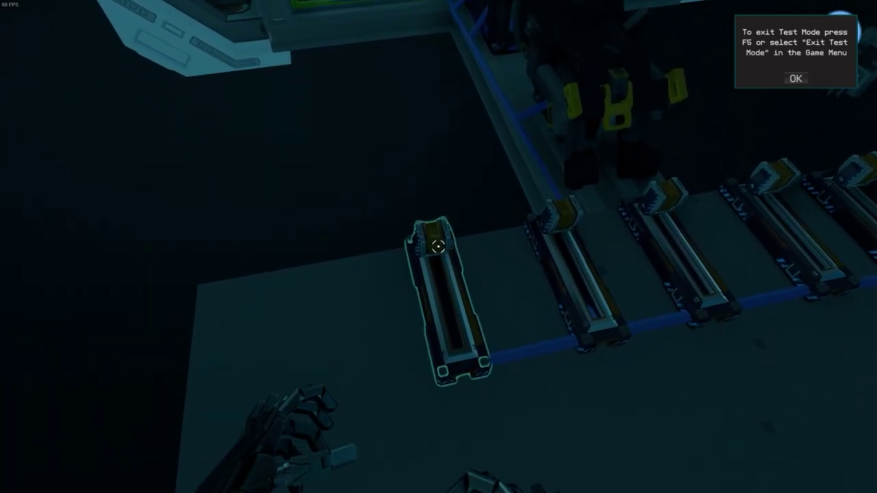
pyautogui.moveTo(439, 247); pyautogui.dragTo(449, 380)
pyautogui.press('w')
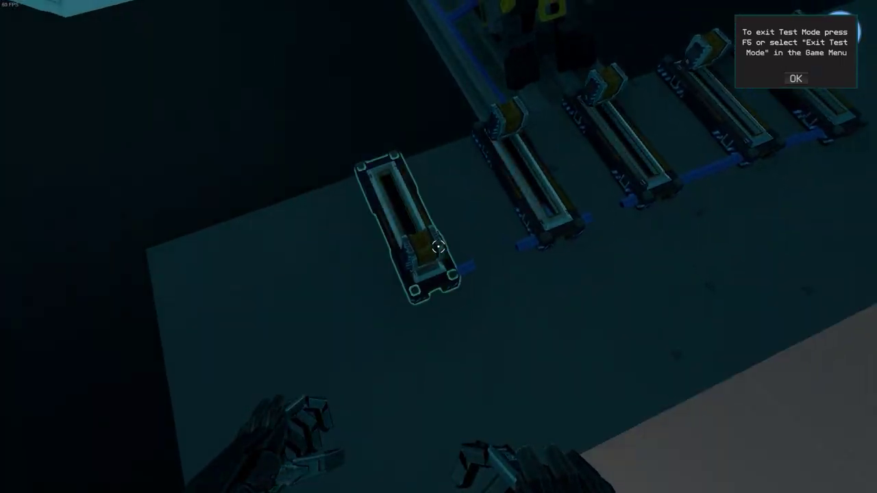
# Step: Push the outermost lever back to its start position, look over the ship and lever cables, and exit Test Mode
pyautogui.moveTo(438, 247); pyautogui.dragTo(411, 150)
pyautogui.press('w')
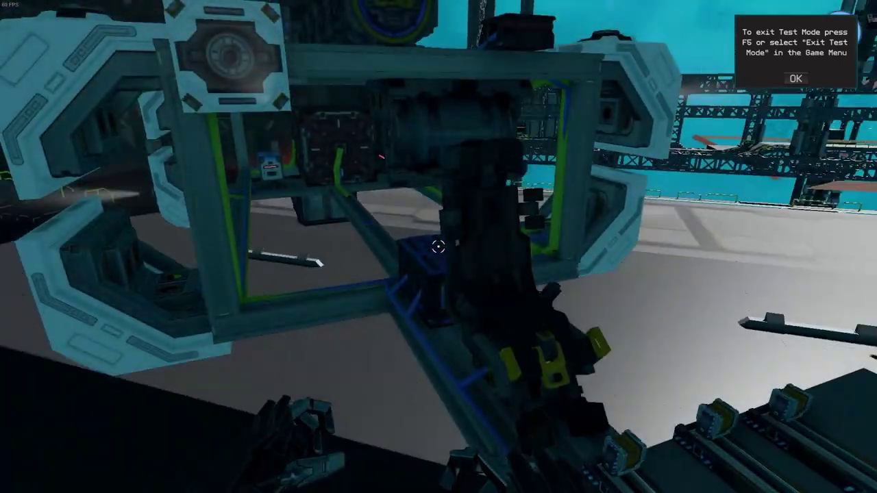
pyautogui.press('s')
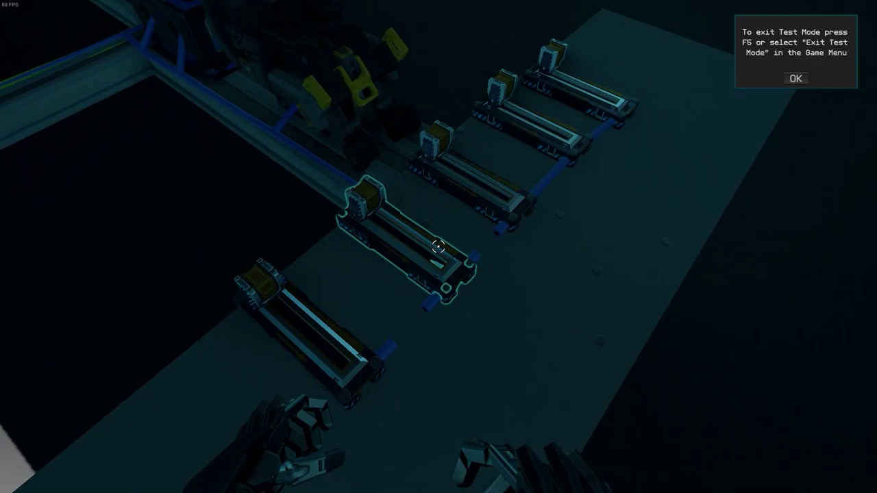
pyautogui.press('w')
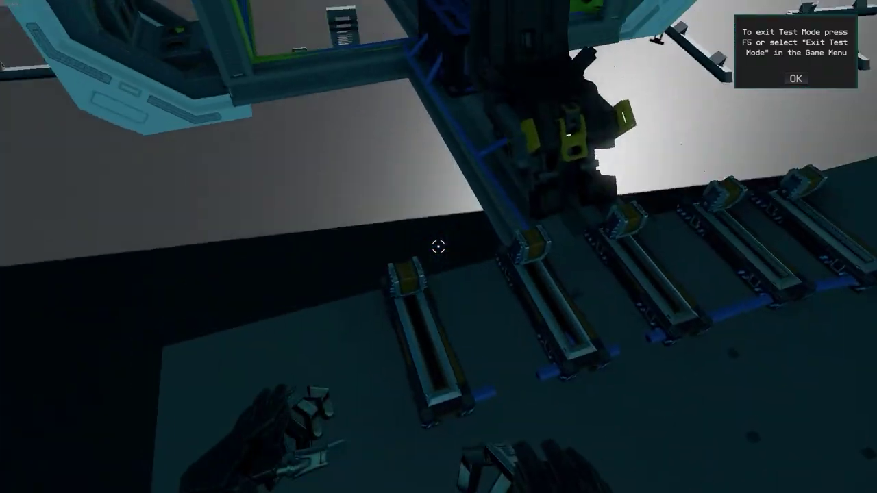
pyautogui.press('F5')
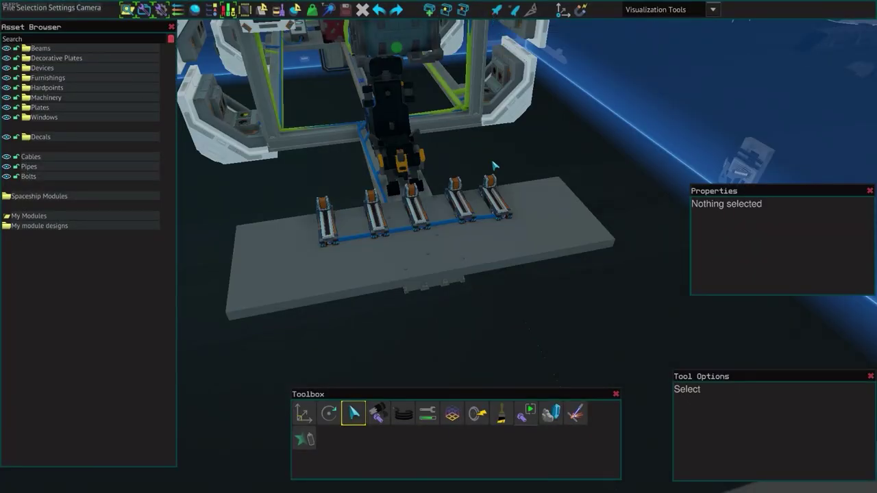
# Step: Set the outermost lever's LeverMaxOutput to 20
pyautogui.moveTo(494, 166); pyautogui.dragTo(536, 182)
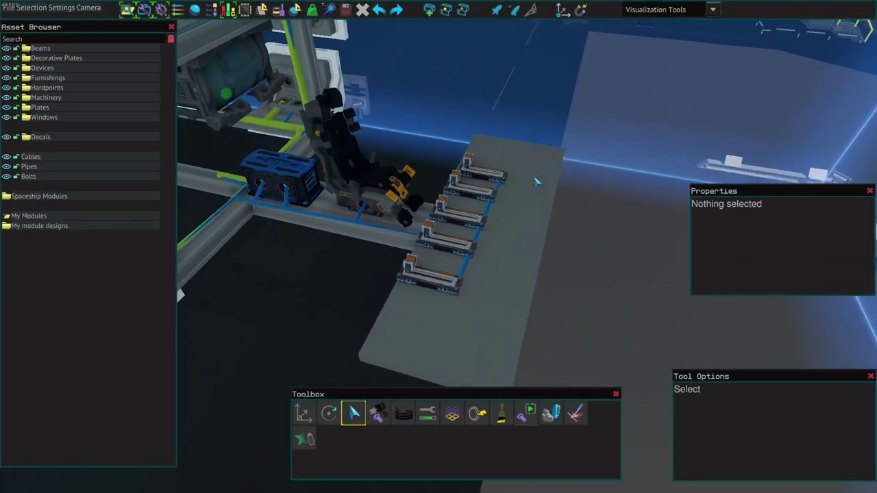
pyautogui.press('s')
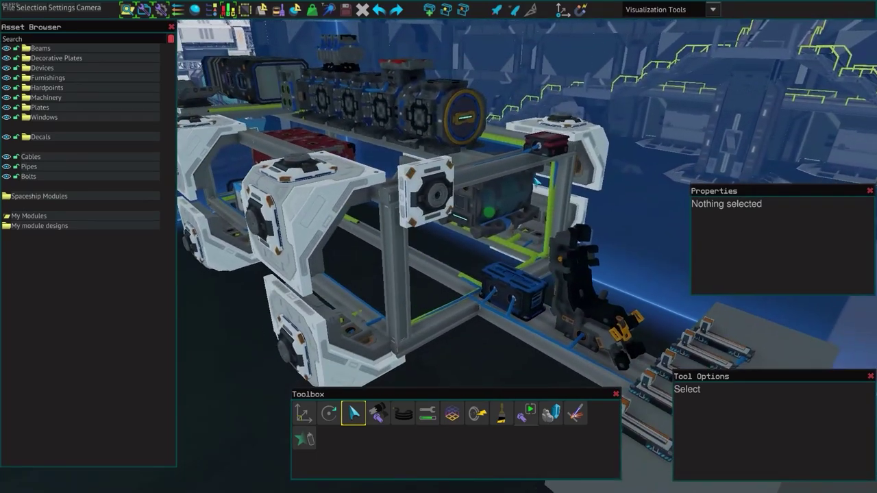
pyautogui.press('a')
pyautogui.press('d')
pyautogui.press('d')
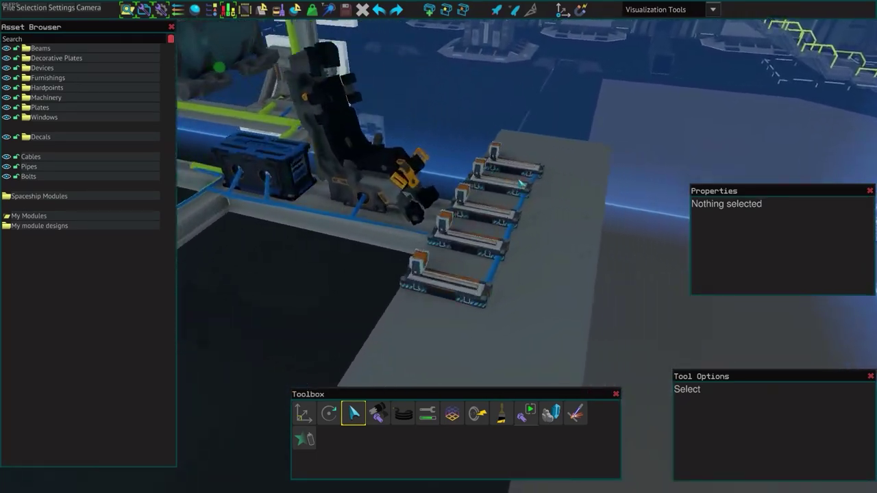
pyautogui.press('w')
pyautogui.press('s')
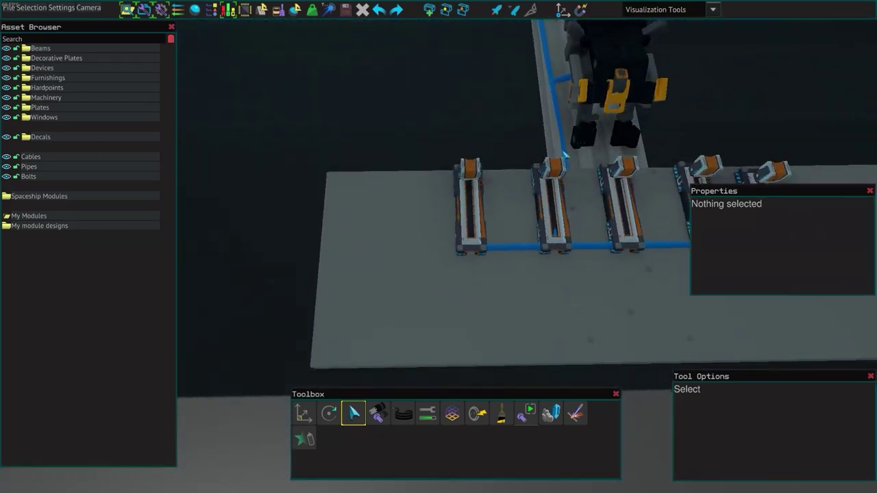
pyautogui.press('s')
pyautogui.click(447, 303)
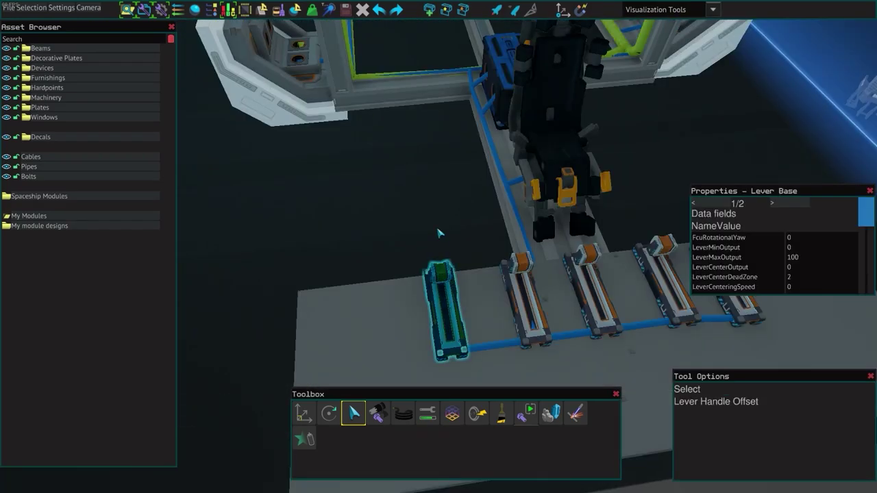
pyautogui.moveTo(440, 234); pyautogui.dragTo(445, 199)
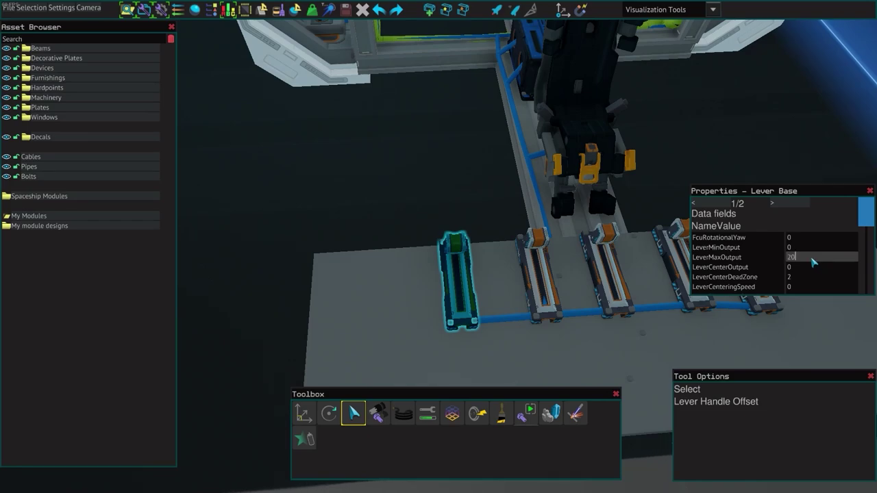
# Step: Test the outermost lever in Test Mode by pulling its handle to the near end, and return to the editor
pyautogui.click(498, 9)
pyautogui.press('w')
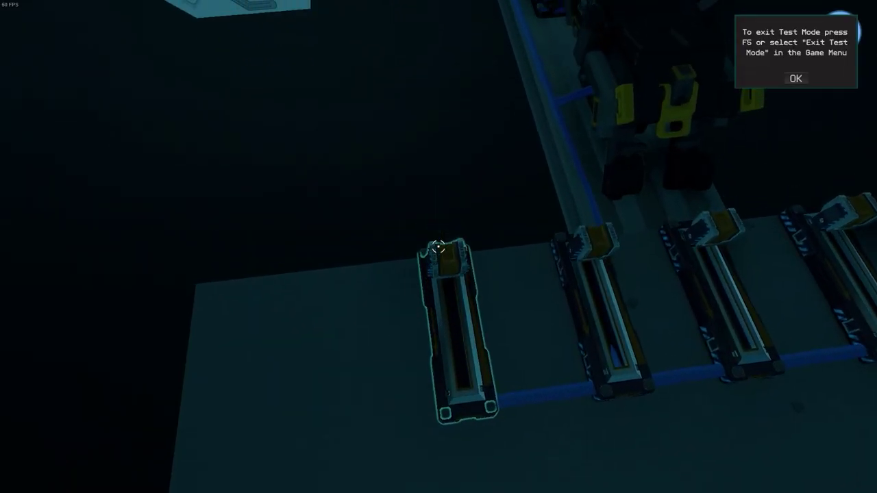
pyautogui.moveTo(439, 247); pyautogui.dragTo(442, 411)
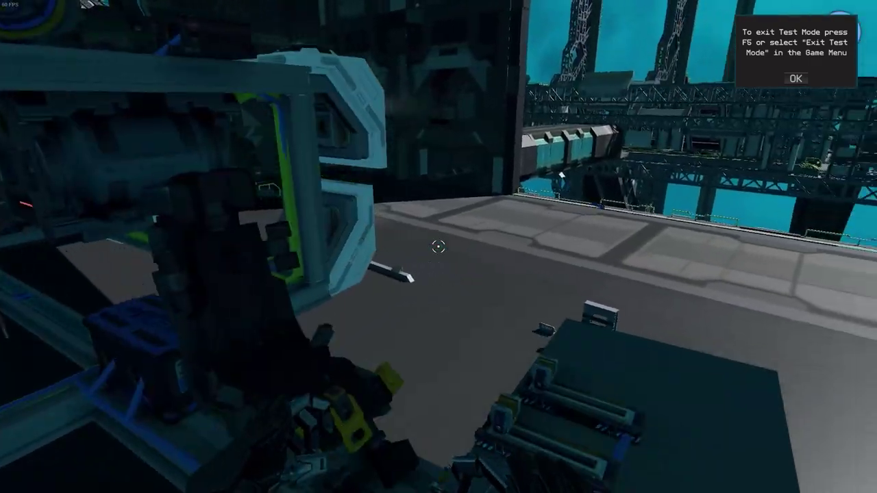
pyautogui.press('F5')
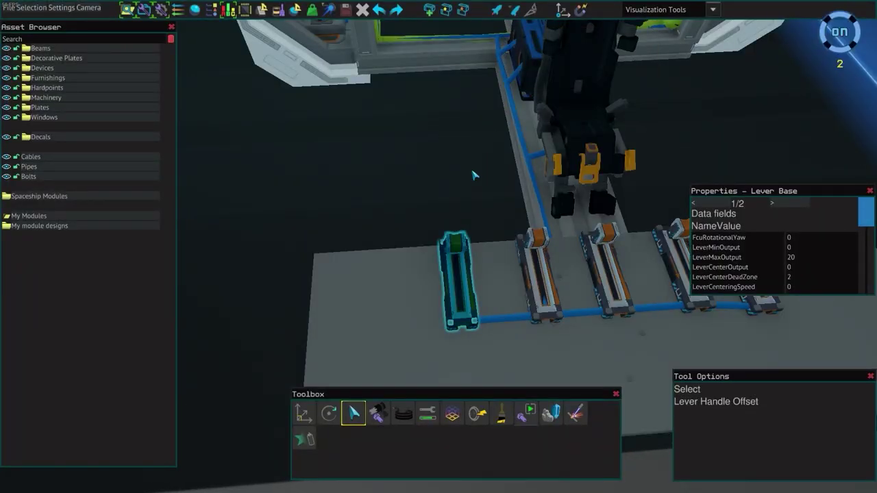
# Step: Add bent cable routes linking the outermost lever to the second lever and the second lever to the third
pyautogui.press('c')
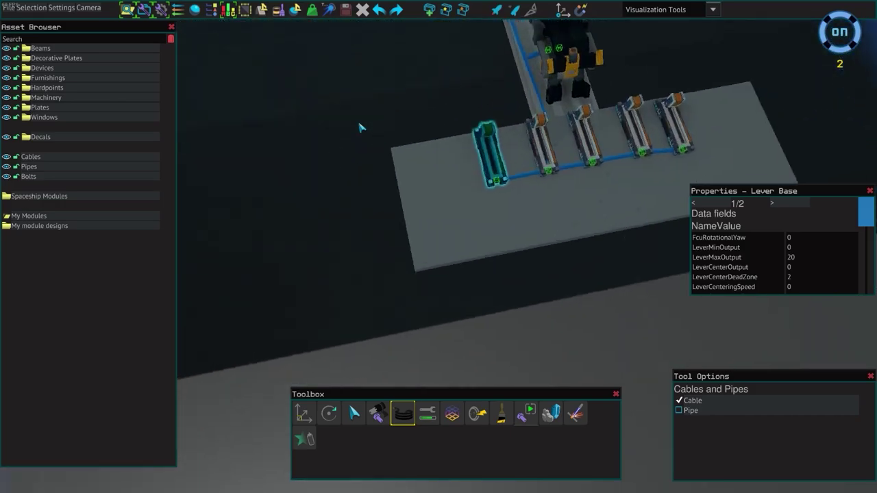
pyautogui.press('w')
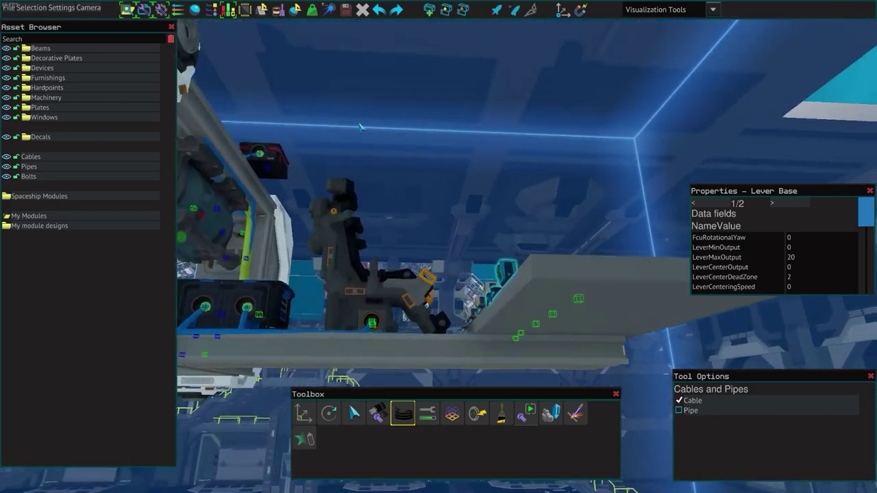
pyautogui.press('s')
pyautogui.press('a')
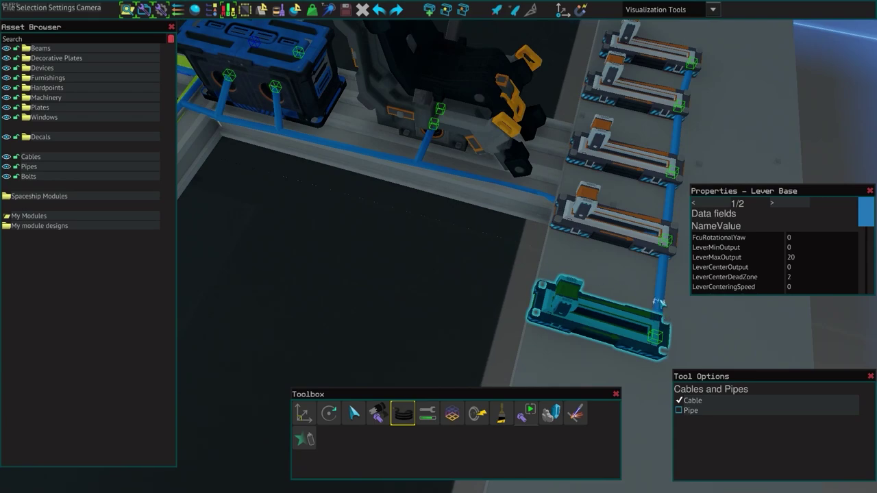
pyautogui.click(669, 247)
pyautogui.press('d')
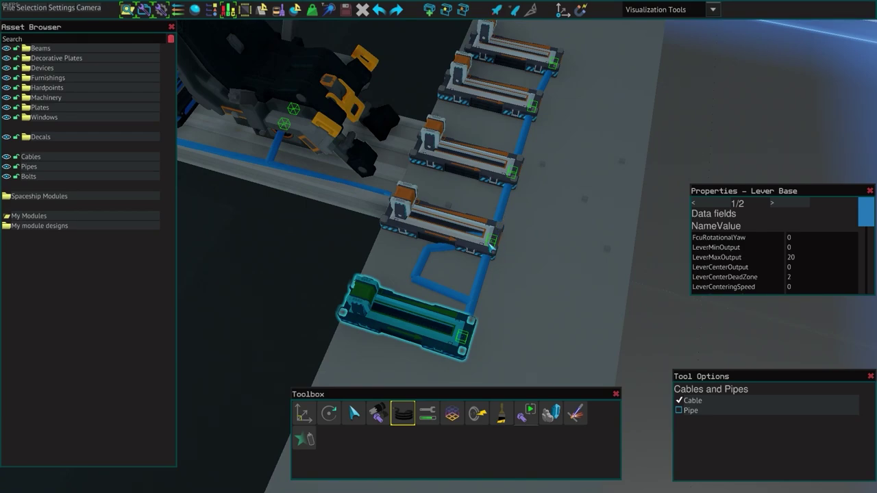
pyautogui.press('s')
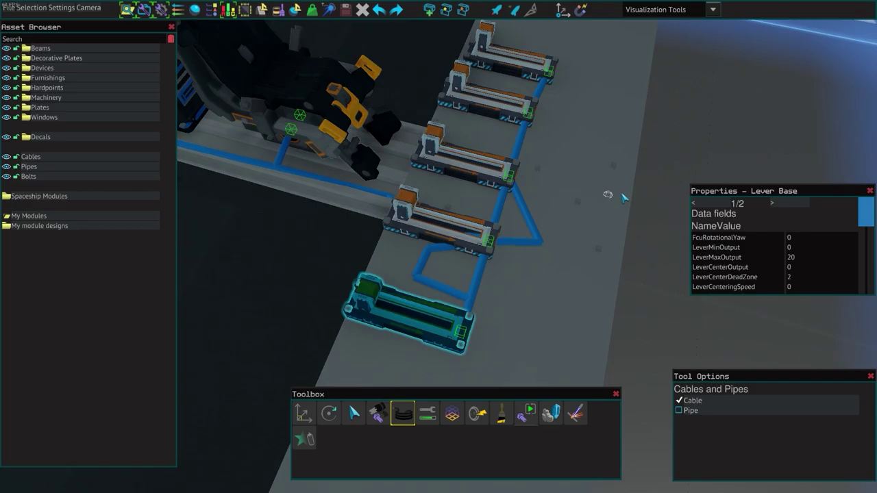
# Step: Start Test Mode and operate the outermost lever to check the rerouted lever cables
pyautogui.click(498, 11)
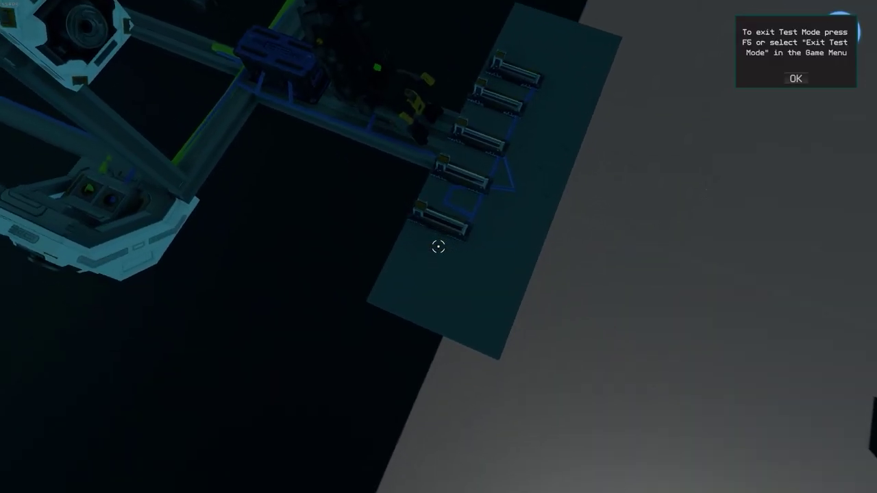
pyautogui.press('w')
pyautogui.moveTo(438, 246); pyautogui.dragTo(439, 246)
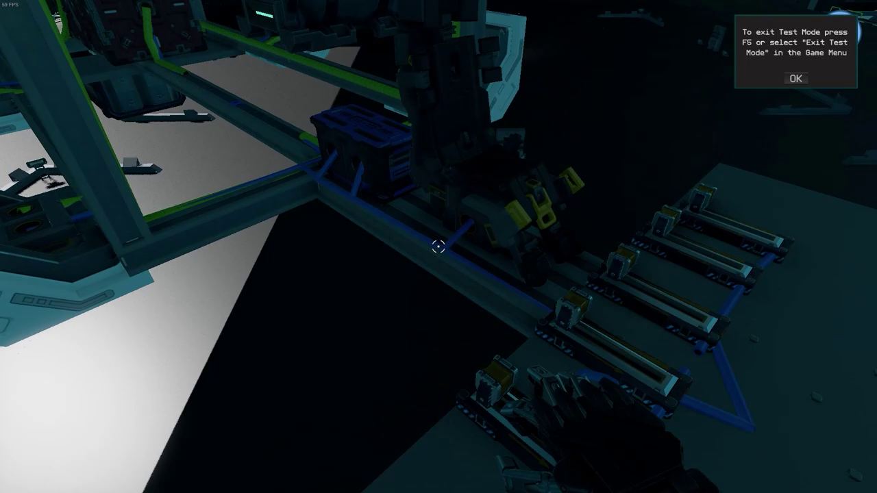
pyautogui.moveTo(439, 247); pyautogui.dragTo(438, 247)
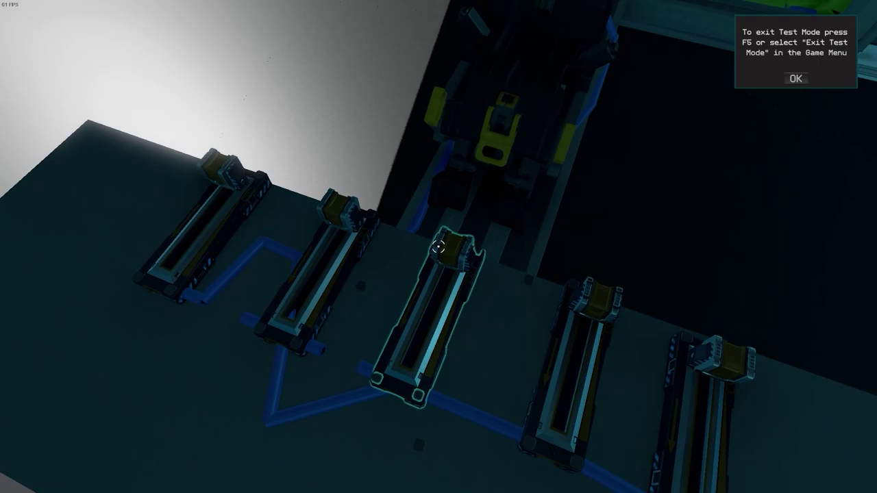
# Step: Inspect the FcuBackward lever's data fields and move the middle and fourth levers to the near end and back
pyautogui.press('1')
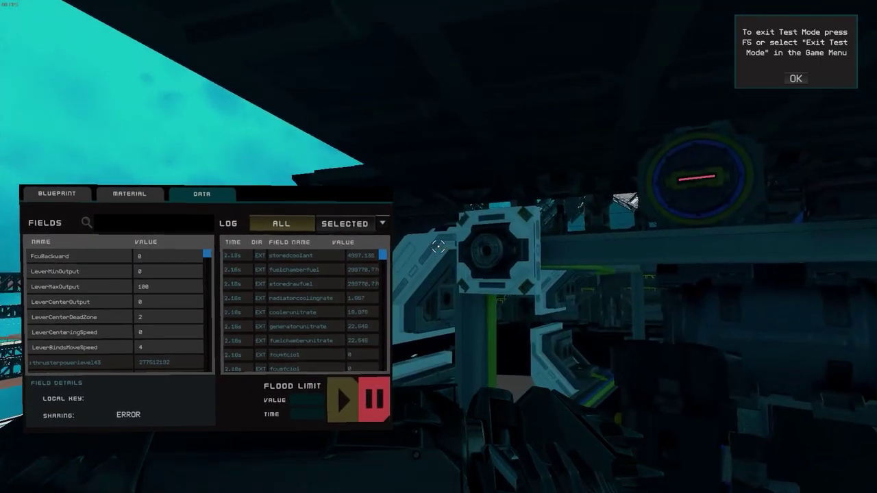
pyautogui.press('u')
pyautogui.moveTo(439, 247); pyautogui.dragTo(439, 247)
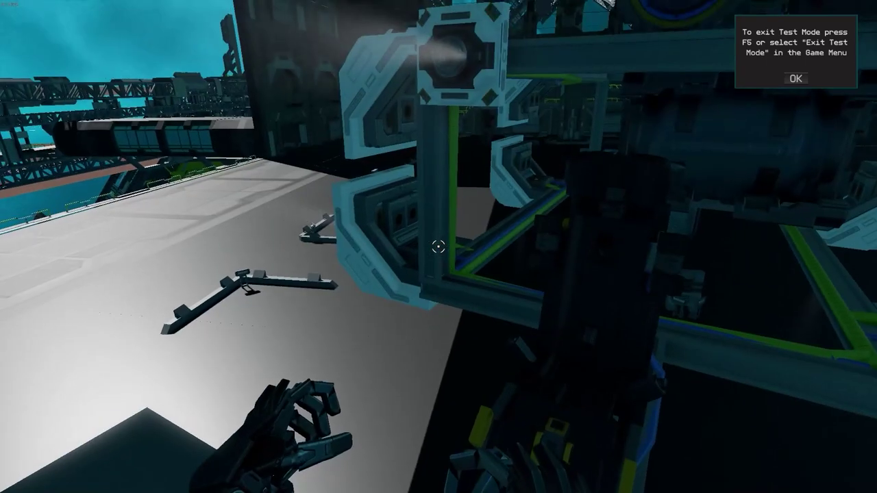
pyautogui.press('w')
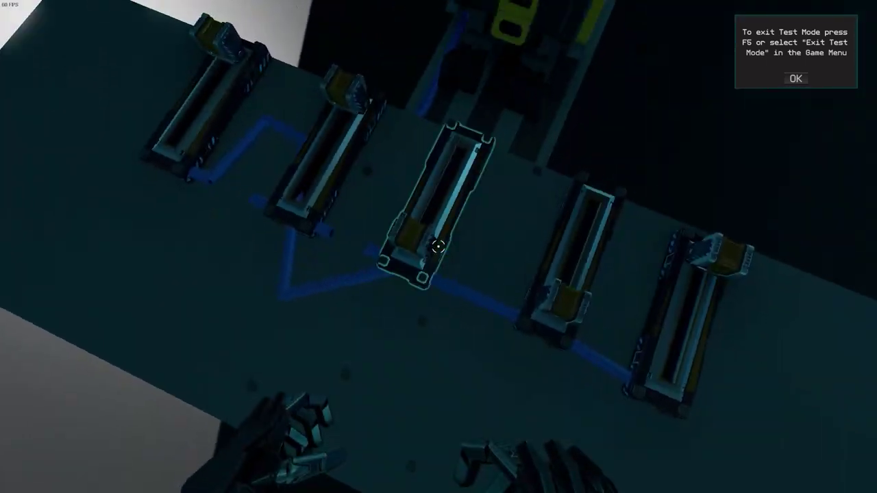
pyautogui.moveTo(439, 247); pyautogui.dragTo(438, 247)
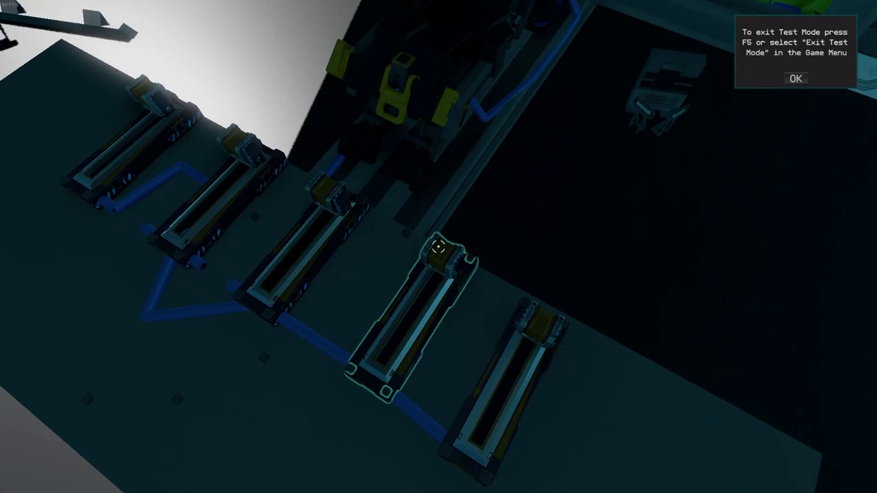
# Step: Compare the data fields of the fourth and fifth levers, pull the FcuRotationalRoll lever, and exit Test Mode
pyautogui.press('u')
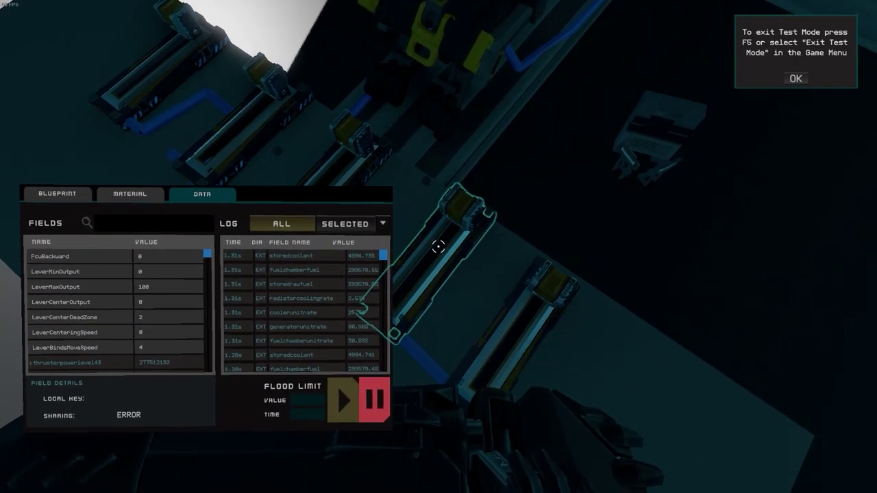
pyautogui.press('u')
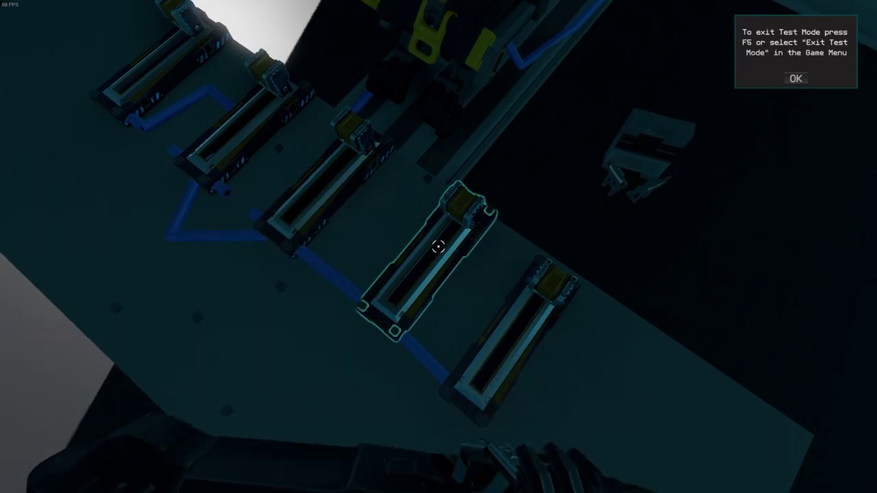
pyautogui.click(438, 246)
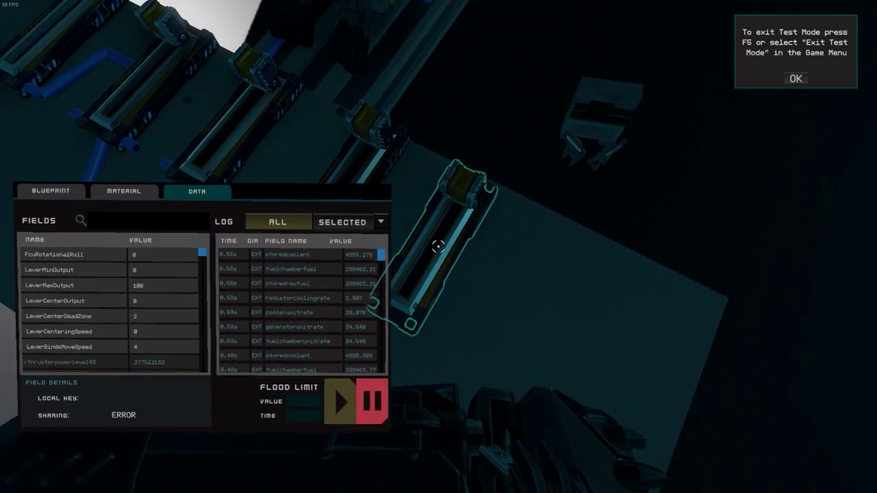
pyautogui.press('Escape')
pyautogui.moveTo(439, 247); pyautogui.dragTo(394, 357)
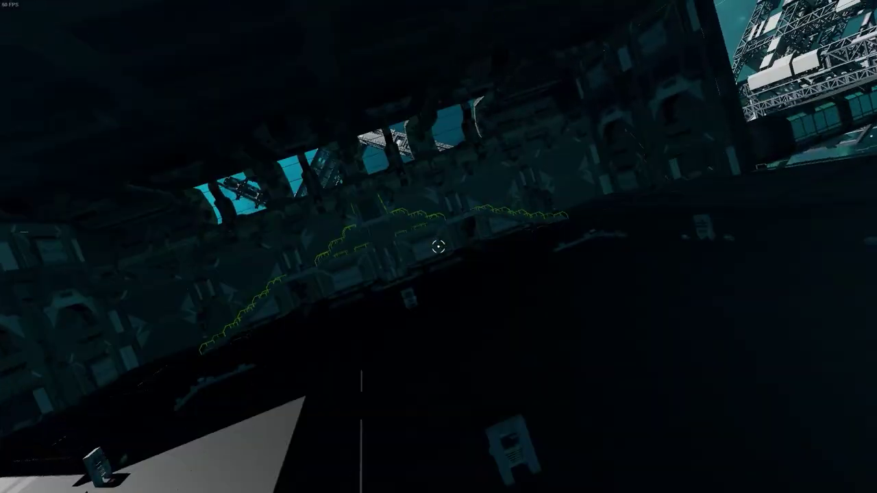
pyautogui.press('F5')
# Step: Set the FcuRotationalRoll lever's LeverMaxOutput to 20
pyautogui.click(497, 140)
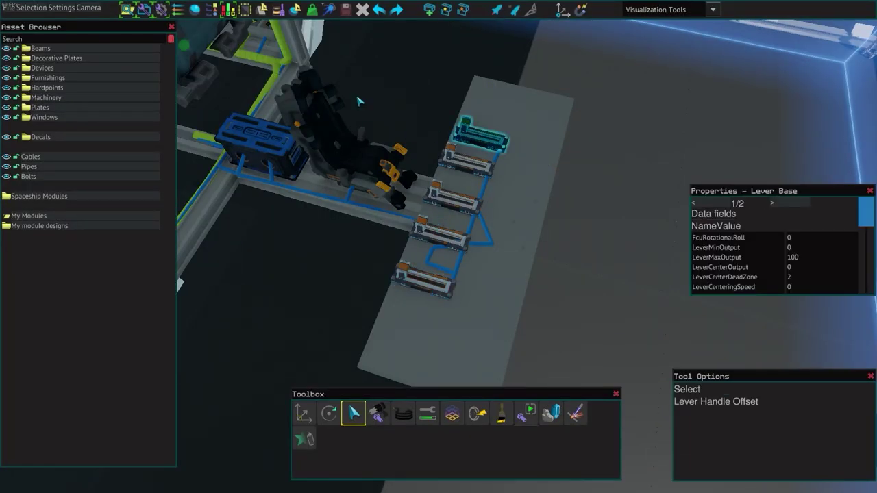
pyautogui.click(799, 258)
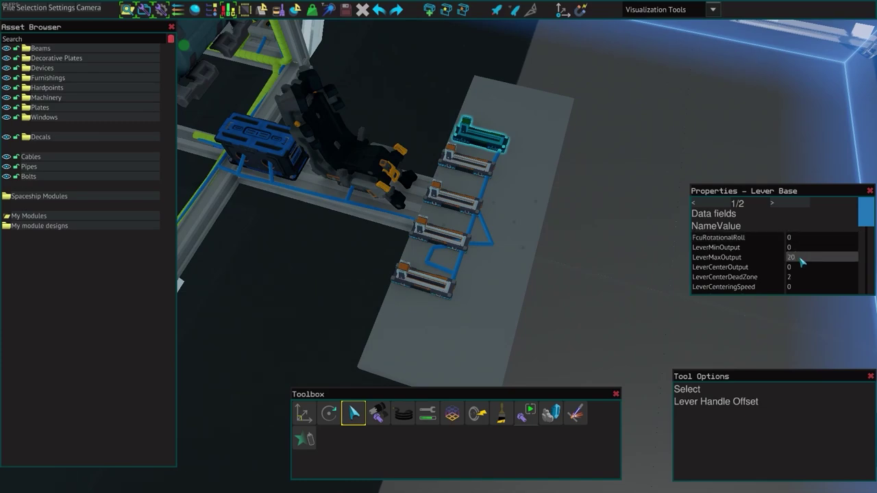
pyautogui.moveTo(684, 115); pyautogui.dragTo(682, 126)
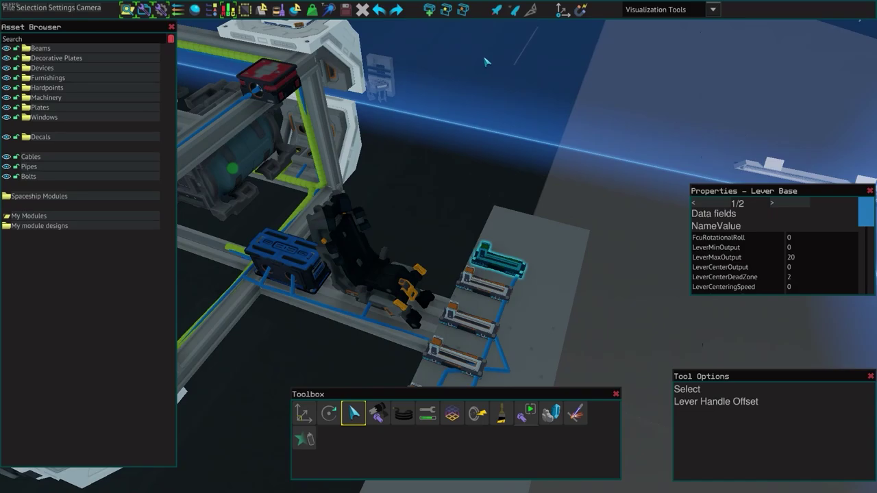
# Step: Run a Test Mode flight with the levers, view the ship from a distance, and return to the editor
pyautogui.click(496, 13)
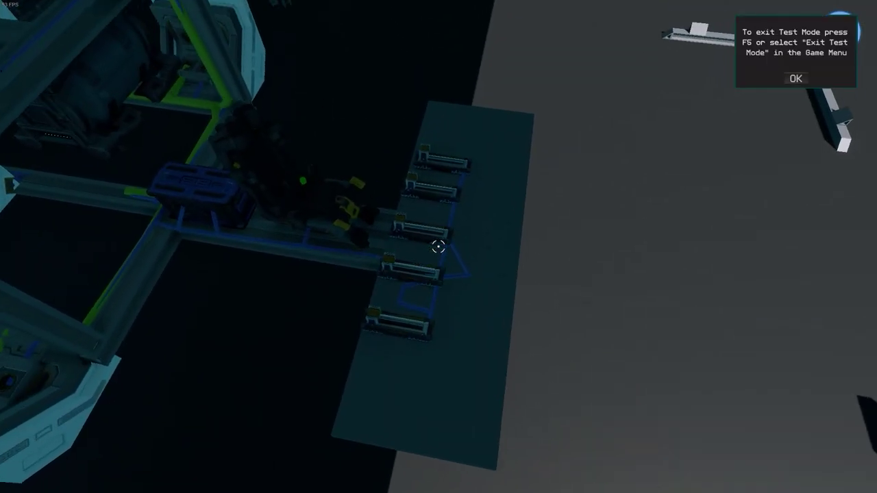
pyautogui.press('w')
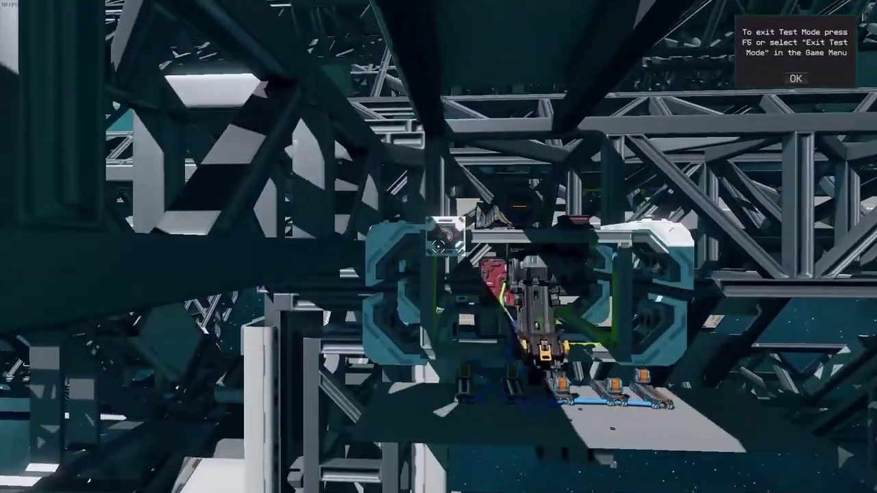
pyautogui.press('w')
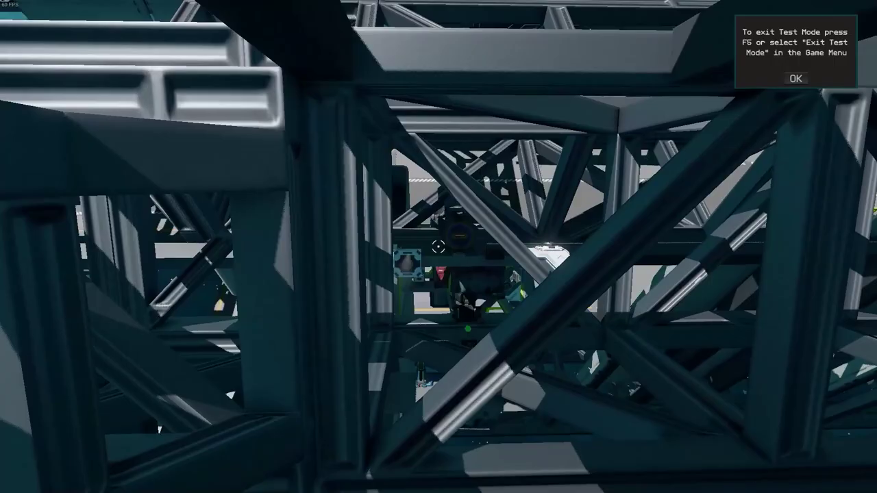
pyautogui.press('F5')
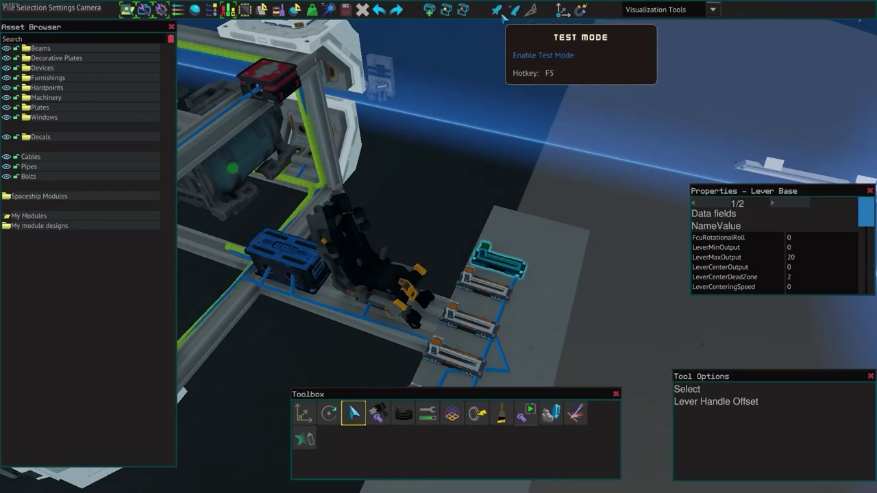
# Step: Test the ship again with the middle and fourth levers at mid travel, and exit Test Mode
pyautogui.click(501, 13)
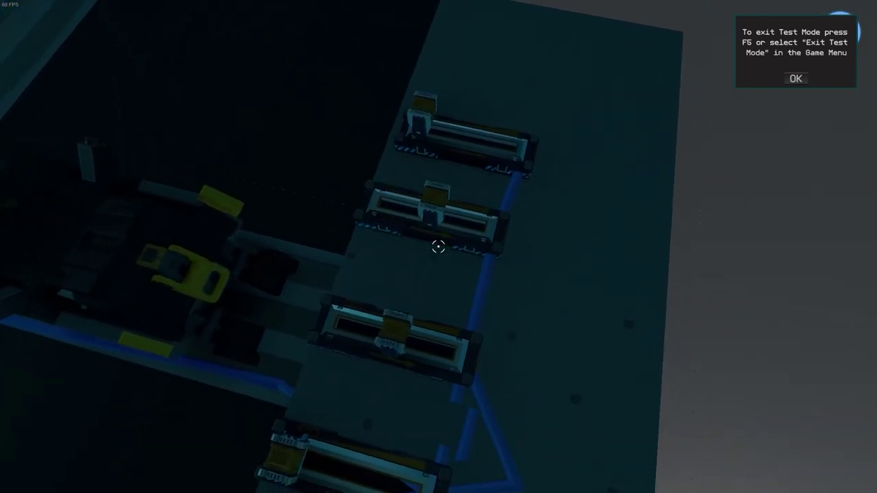
pyautogui.press('w')
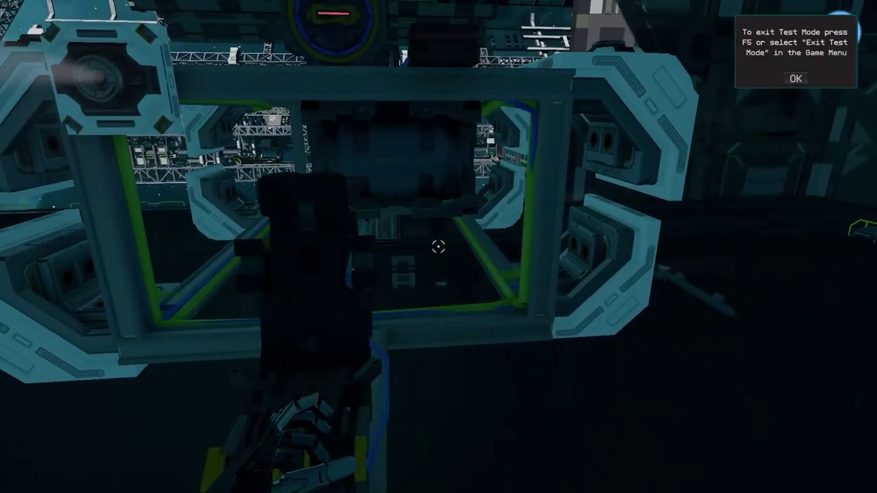
pyautogui.press('F5')
# Step: Turn on the Center of mass and Center of thrust visualizations for the ship
pyautogui.press('s')
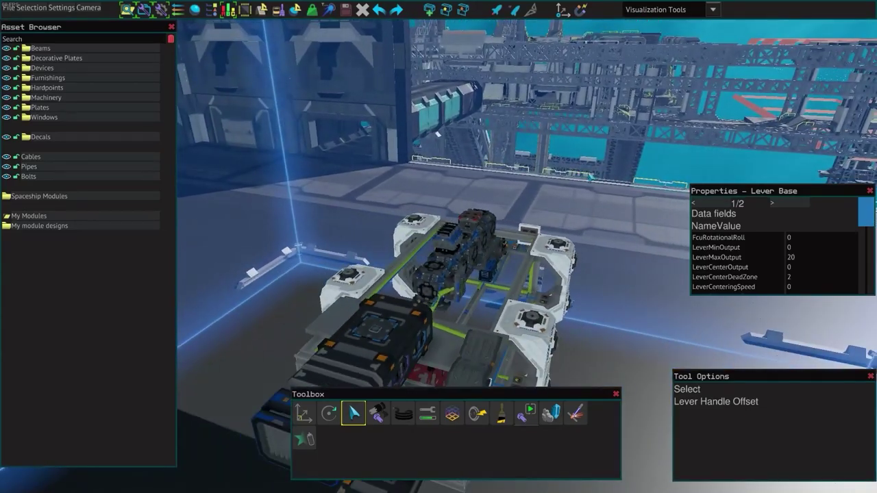
pyautogui.moveTo(471, 178); pyautogui.dragTo(512, 187)
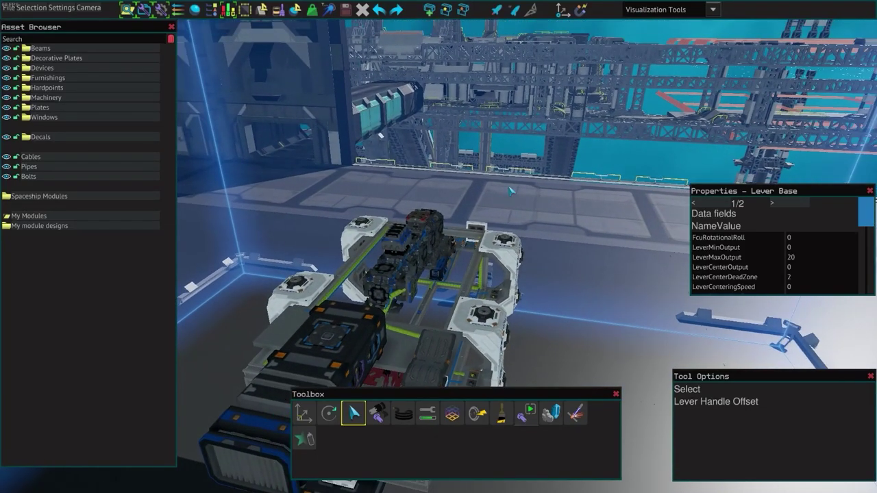
pyautogui.press('a')
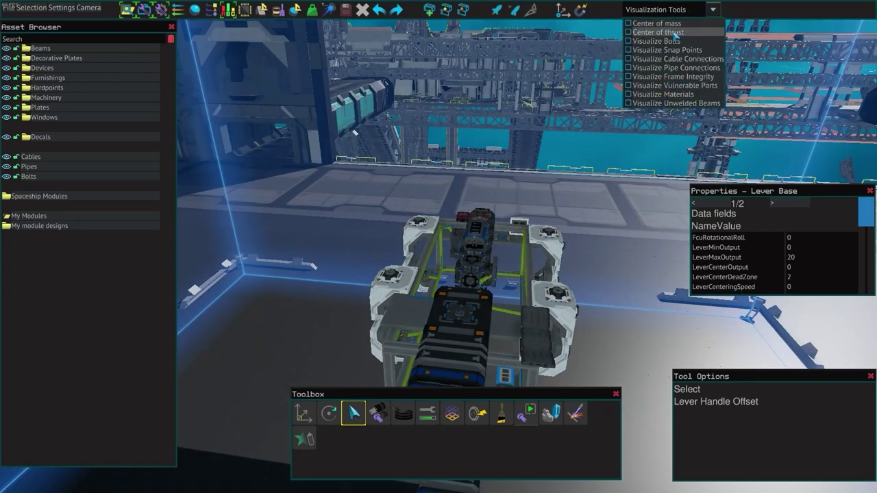
pyautogui.click(463, 70)
# Step: Examine the positions of the center of mass and center of thrust markers from several sides of the ship
pyautogui.press('w')
pyautogui.press('a')
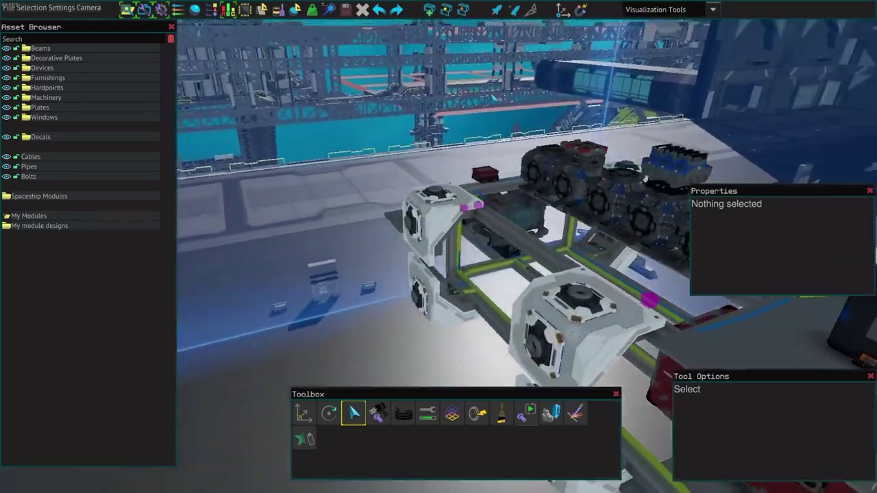
pyautogui.press('w')
pyautogui.press('a')
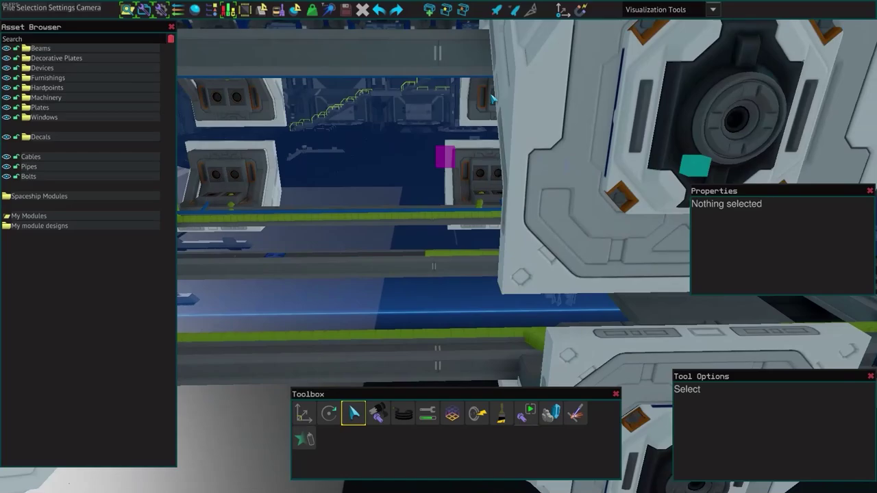
pyautogui.press('w')
pyautogui.press('s')
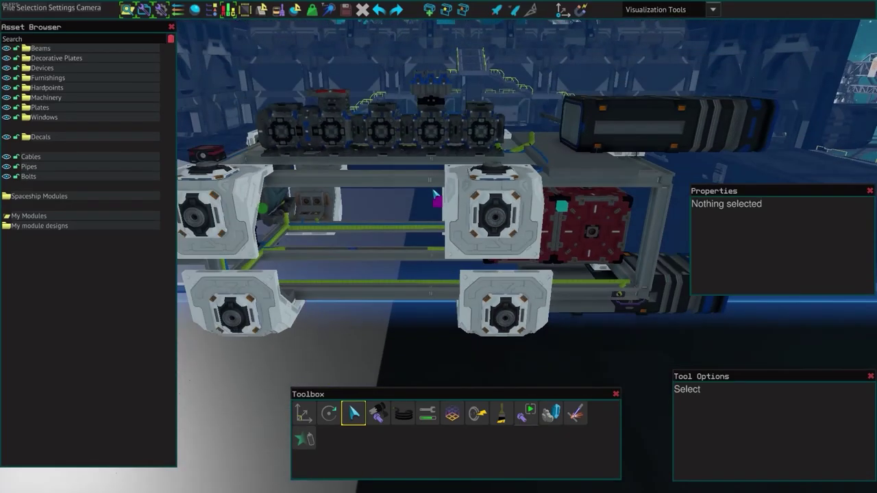
pyautogui.press('w')
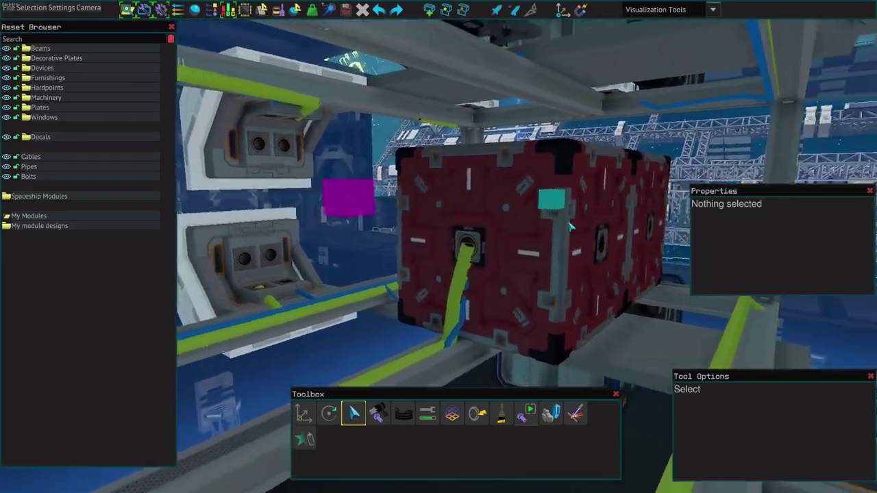
# Step: Examine the center of mass and center of thrust markers around the red tanks, close up and from behind the ship
pyautogui.press('w')
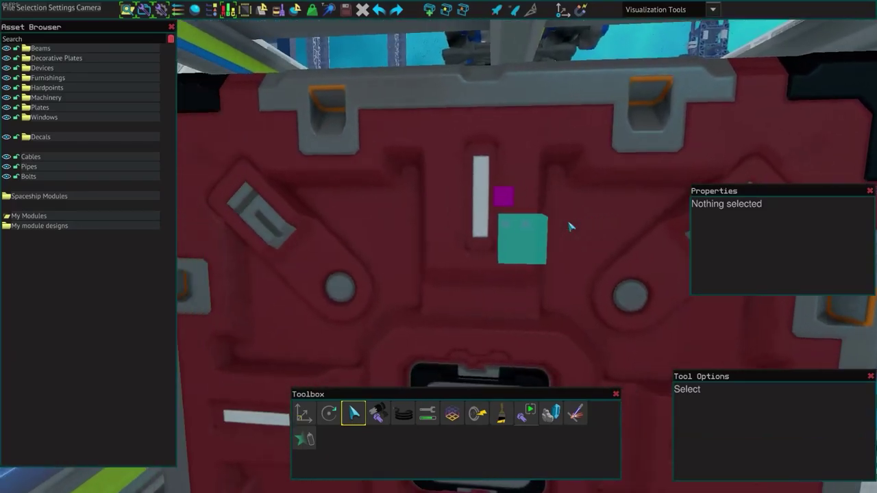
pyautogui.press('s')
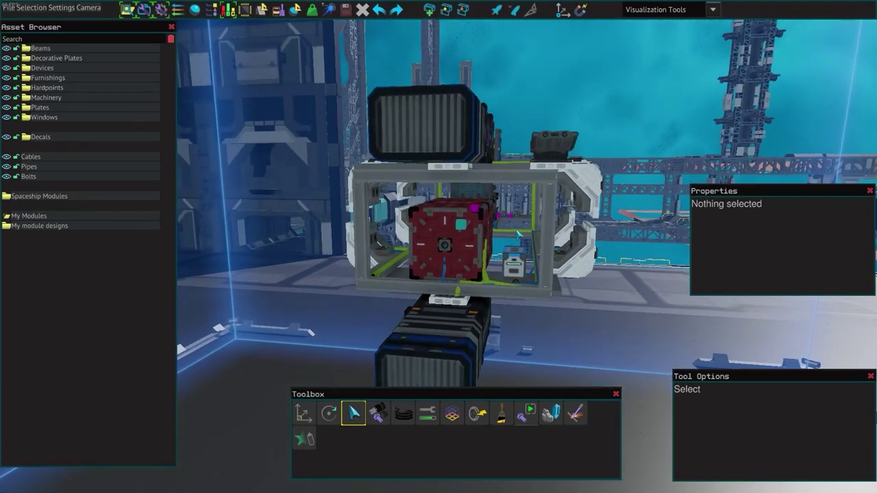
pyautogui.press('w')
pyautogui.press('s')
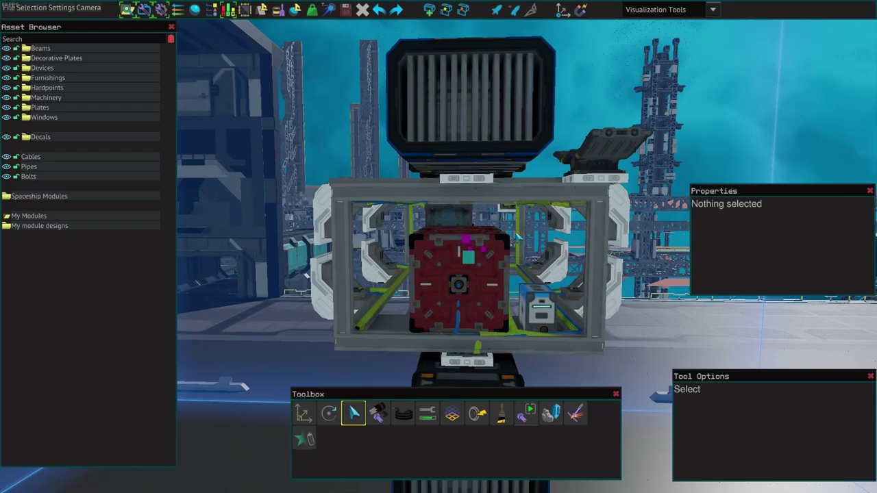
pyautogui.press('w')
pyautogui.press('s')
pyautogui.press('w')
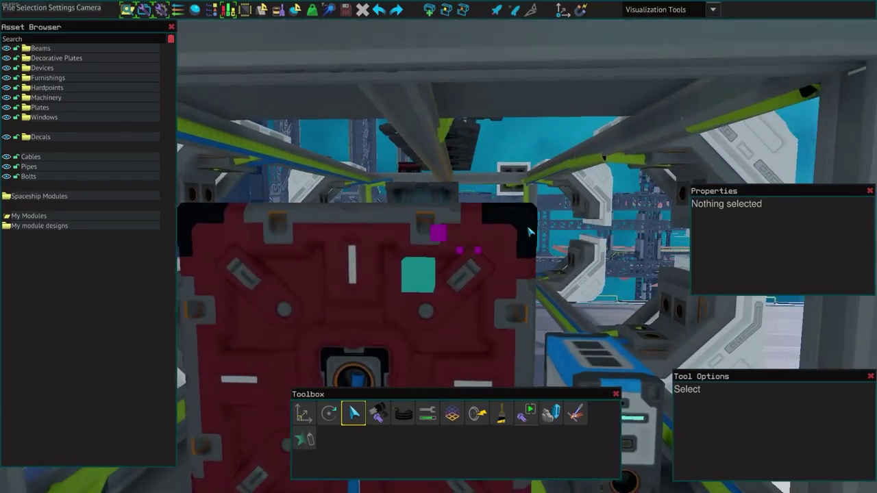
pyautogui.press('s')
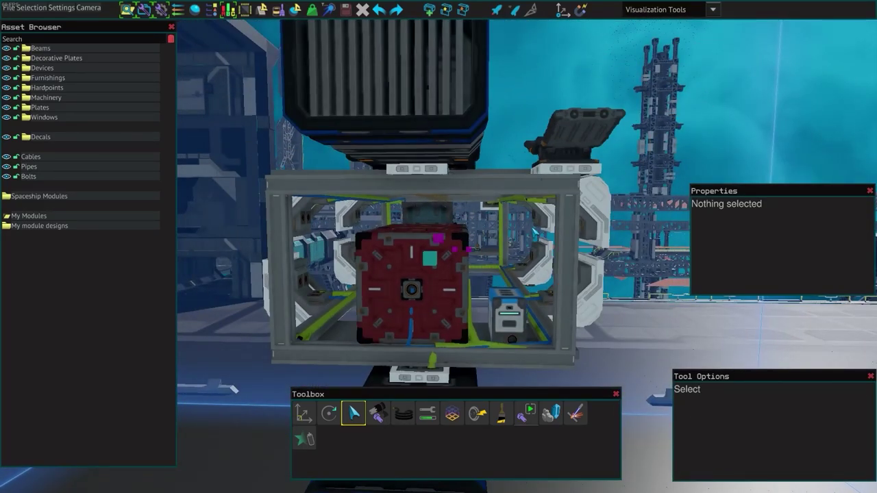
pyautogui.press('w')
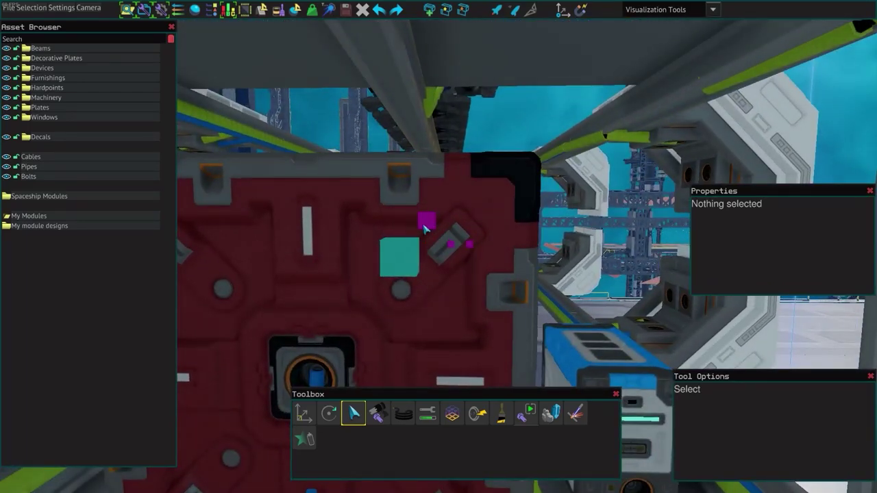
pyautogui.press('a')
pyautogui.press('d')
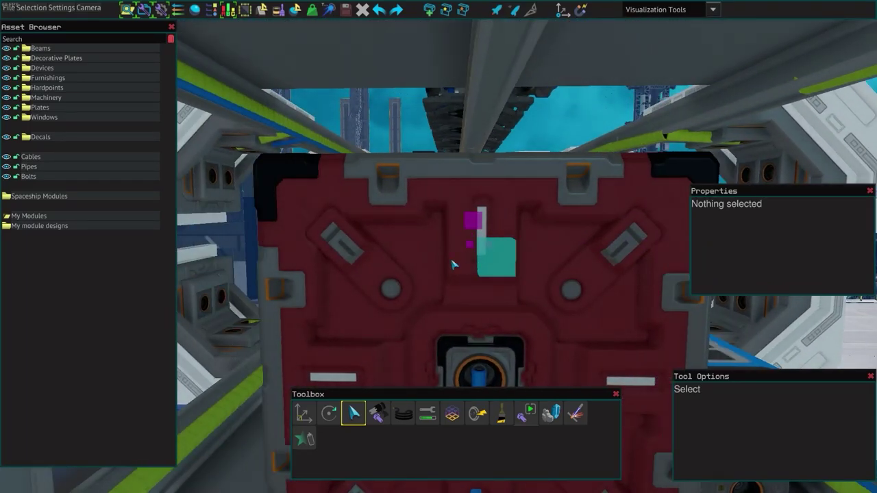
pyautogui.press('s')
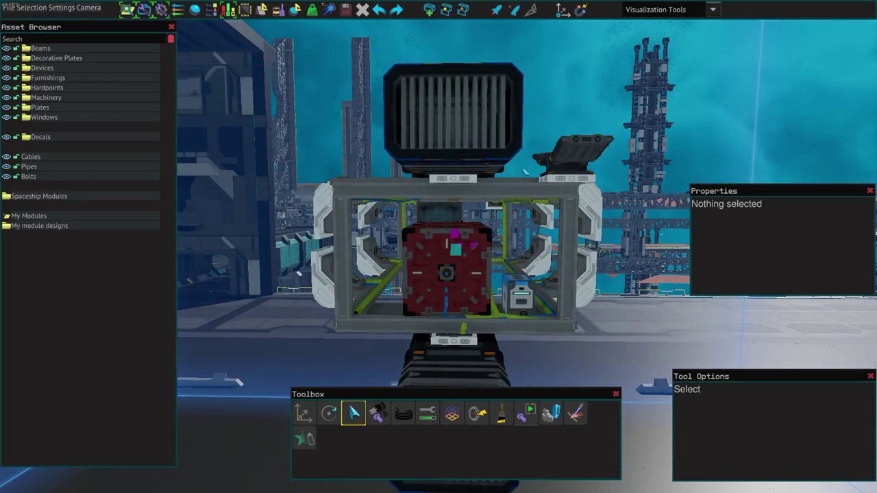
# Step: Examine the center of mass and center of thrust markers from the ship's sides, front and above
pyautogui.press('w')
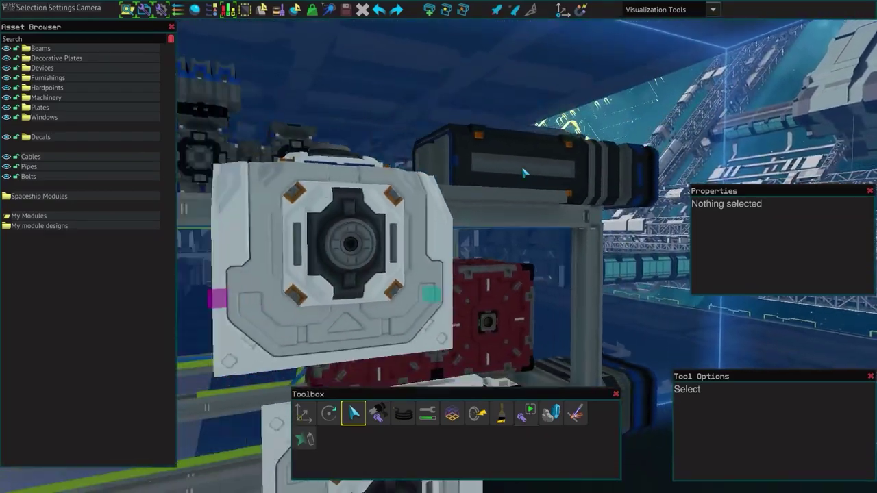
pyautogui.press('s')
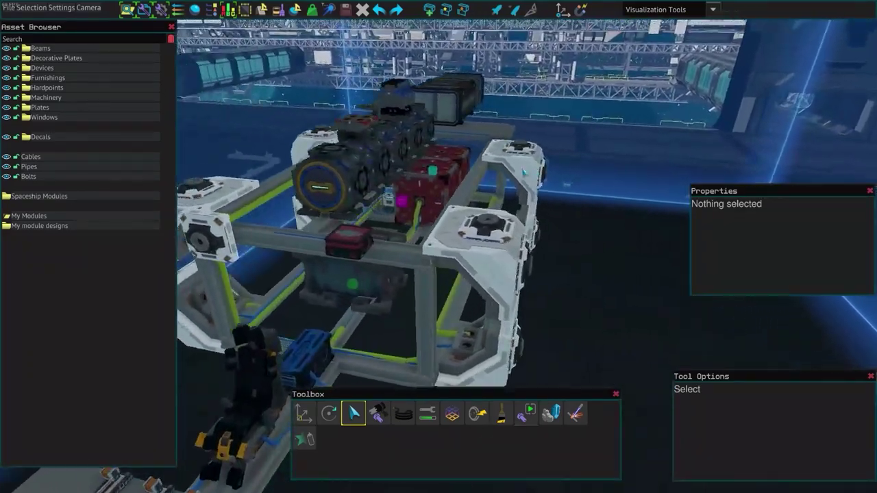
pyautogui.press('s')
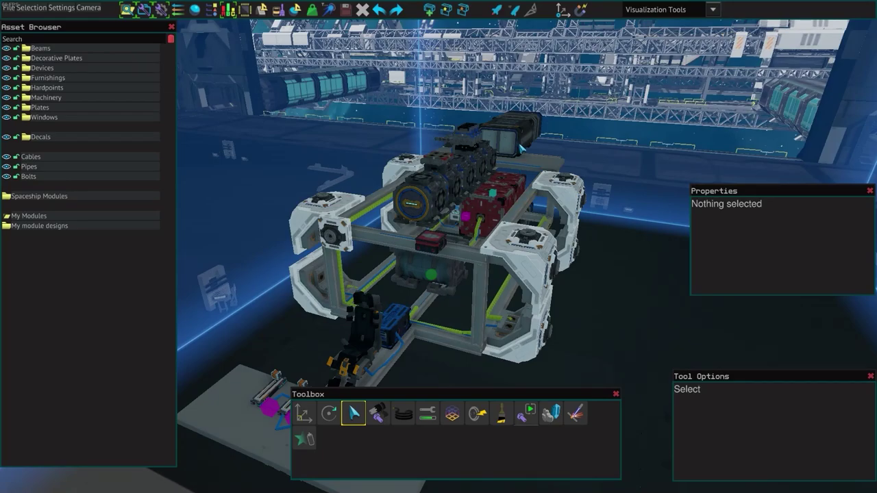
pyautogui.press('a')
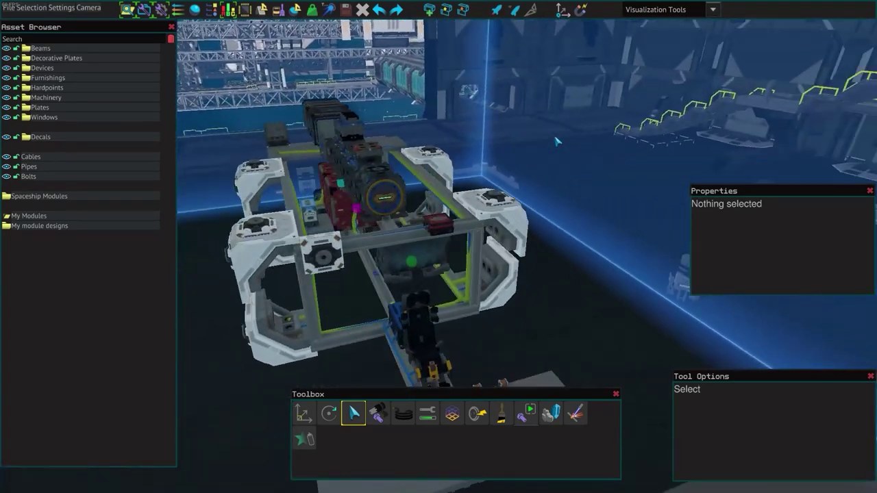
pyautogui.press('a')
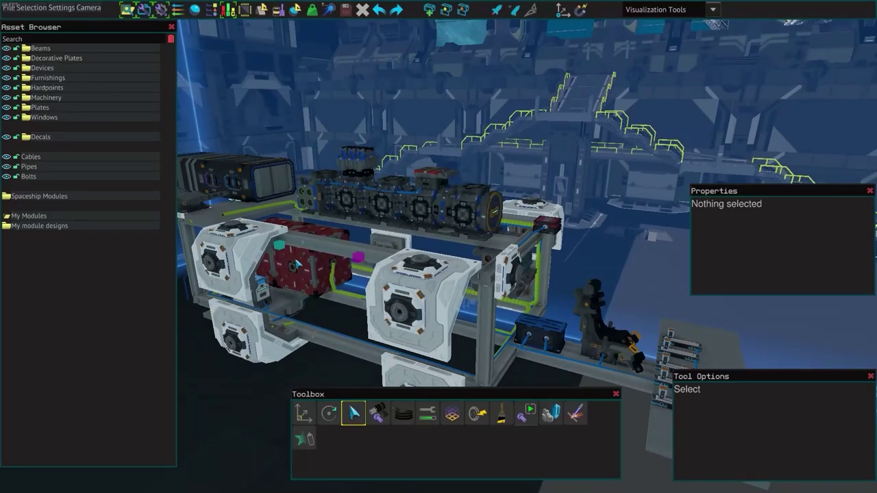
pyautogui.press('a')
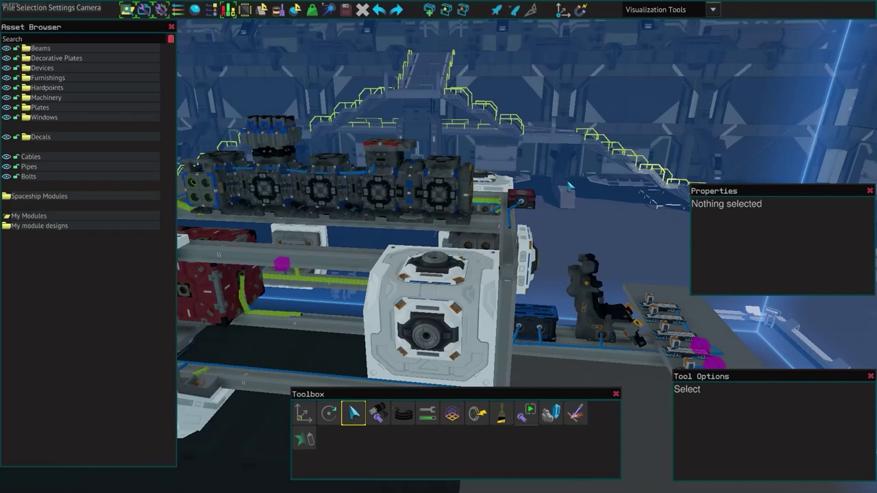
pyautogui.scroll(-5, 570, 187)
pyautogui.scroll(-2, 570, 187)
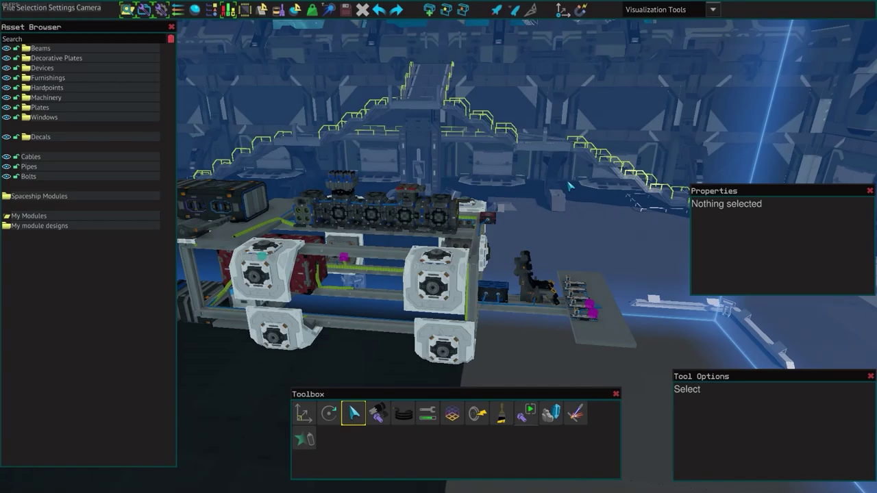
pyautogui.press('d')
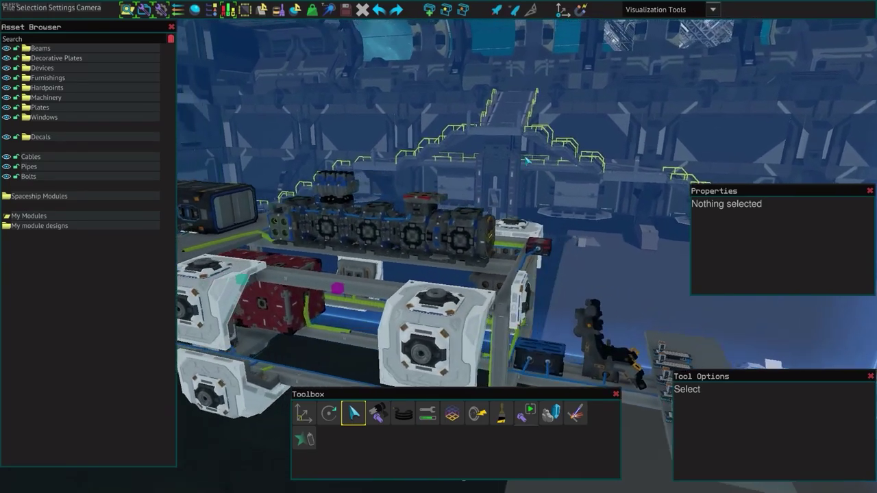
pyautogui.press('a')
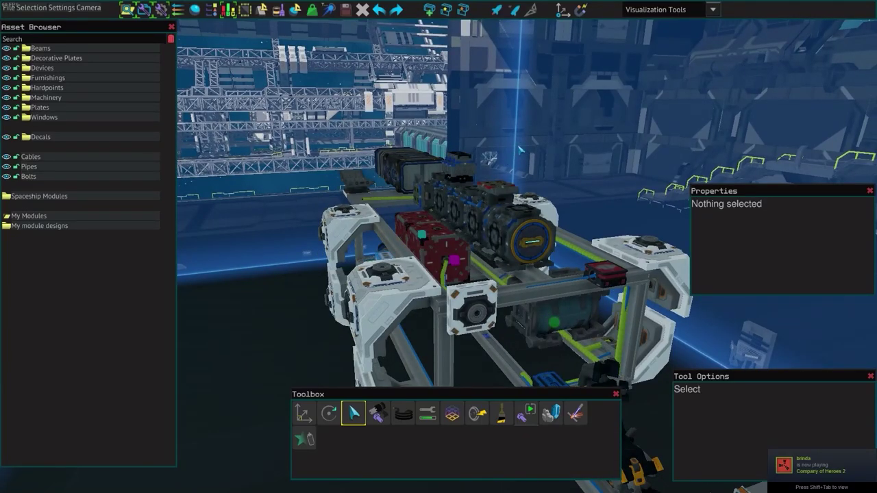
pyautogui.press('w')
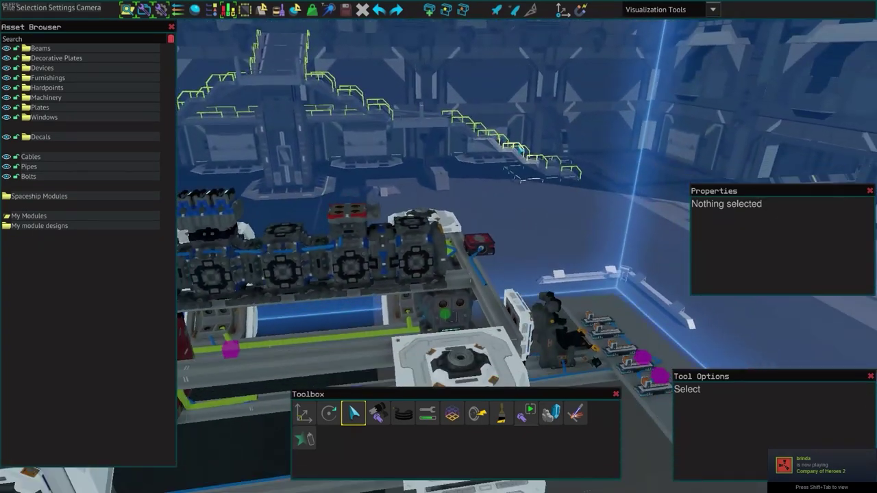
pyautogui.press('s')
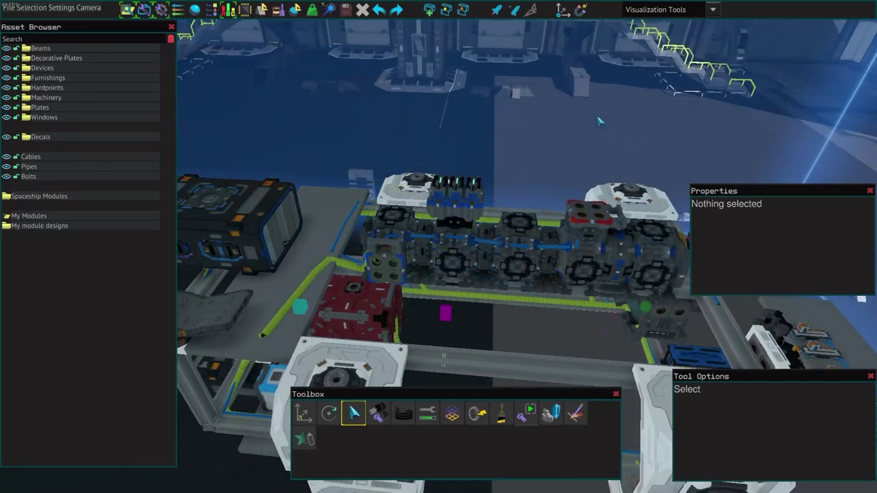
# Step: Inspect the ship's generator assembly and select the Generator Unit Tier 1 beneath the cooling rack
pyautogui.press('a')
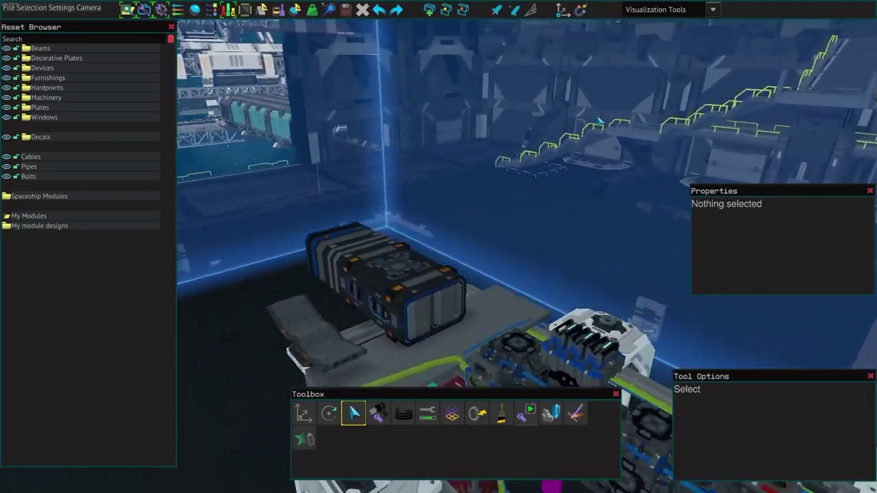
pyautogui.press('a')
pyautogui.press('s')
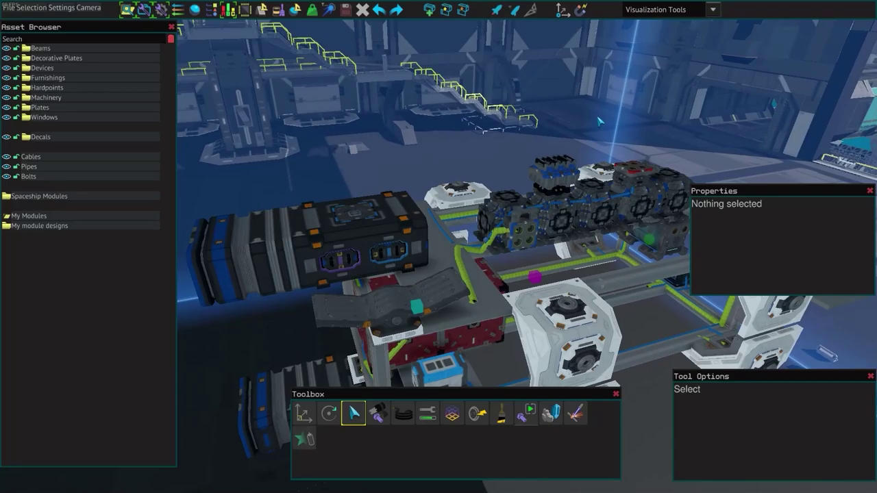
pyautogui.press('w')
pyautogui.click(540, 336)
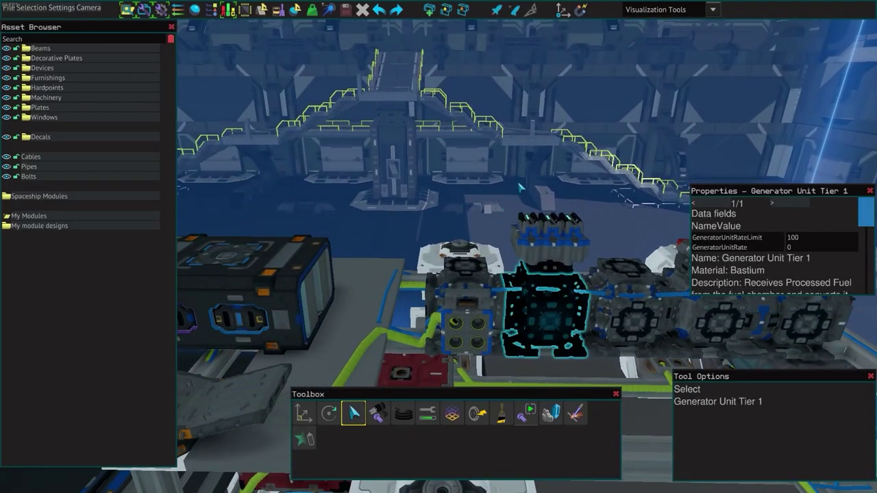
pyautogui.press('d')
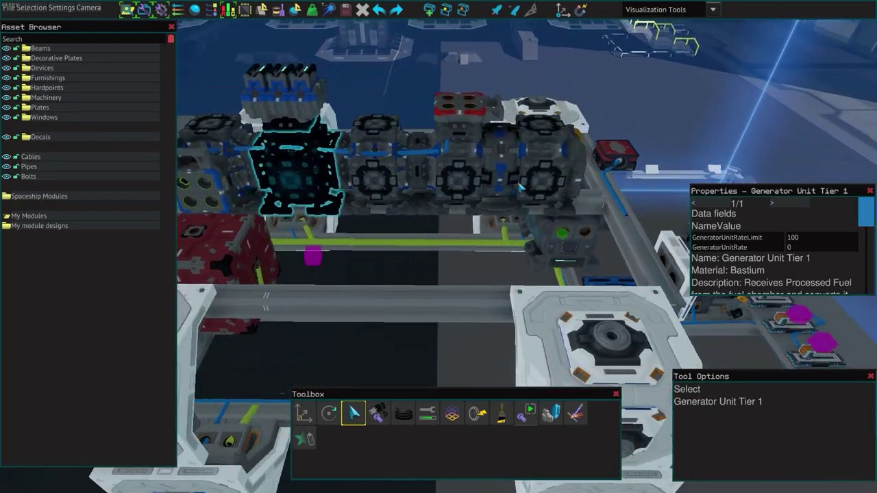
pyautogui.press('a')
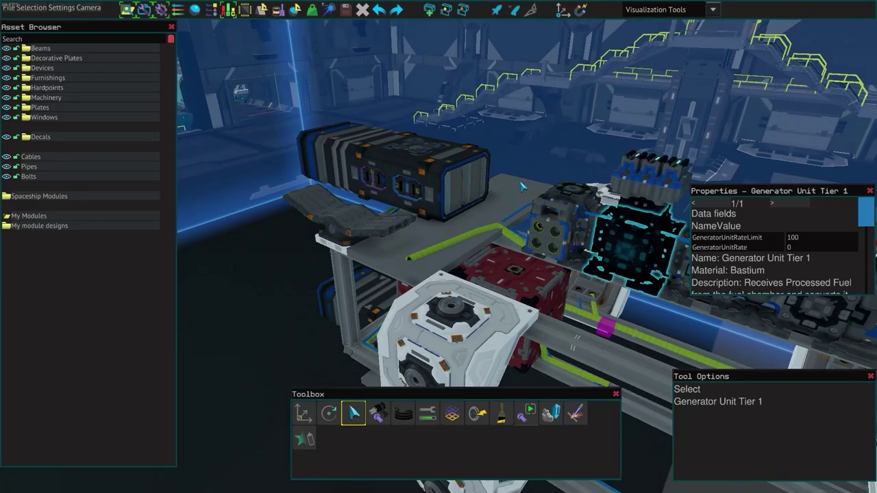
pyautogui.press('s')
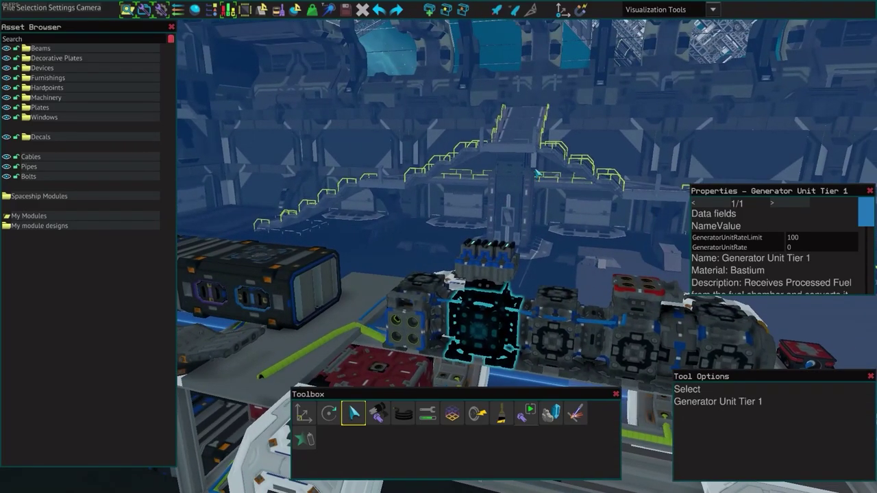
pyautogui.press('s')
pyautogui.press('a')
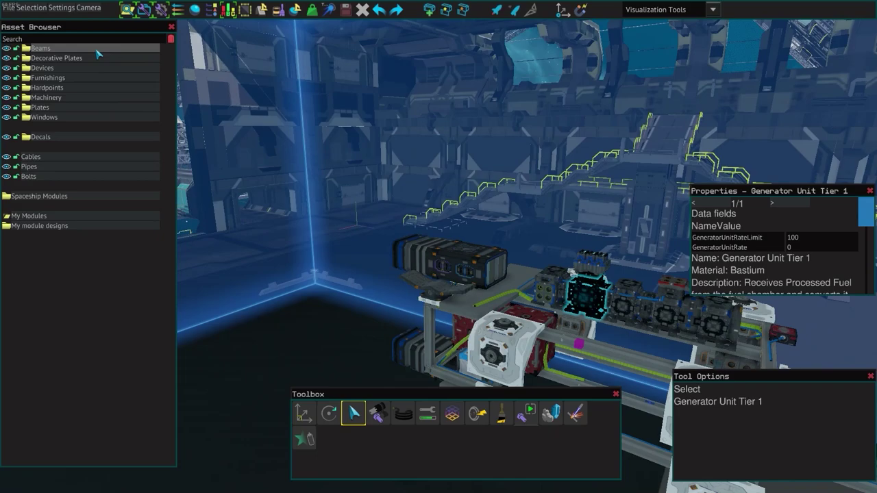
# Step: Search the assets for "gener" and build a row of six Generator Unit Tier 1 units beside the ship
pyautogui.click(41, 39)
pyautogui.write('gener')
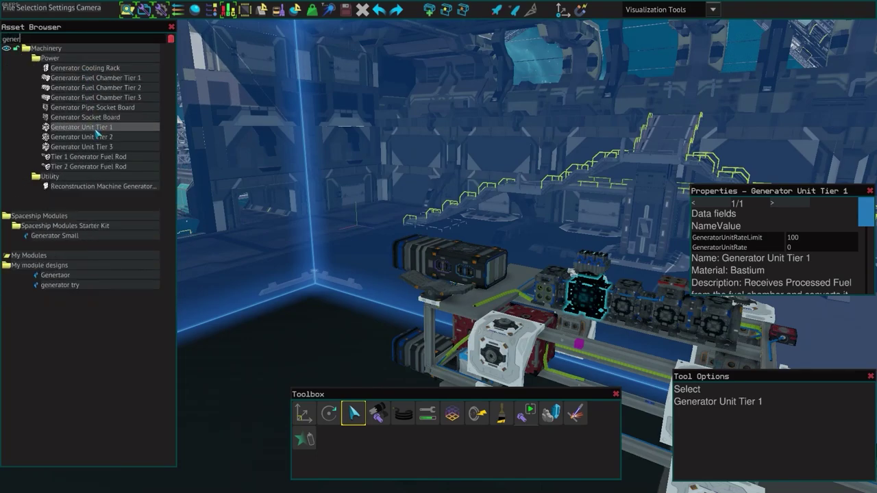
pyautogui.click(81, 129)
pyautogui.click(290, 233)
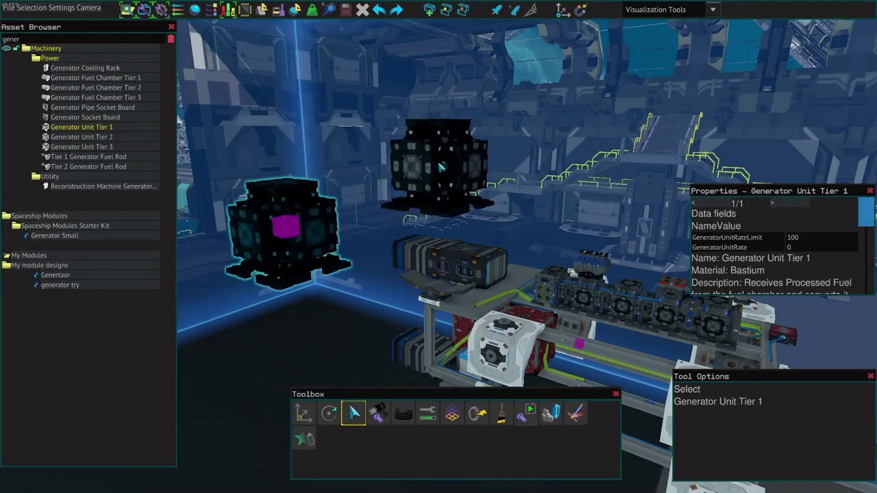
pyautogui.press('s')
pyautogui.press('1')
pyautogui.moveTo(433, 256); pyautogui.dragTo(726, 313)
# Step: Duplicate the two end generator units directly above the row and turn the copies upside down
pyautogui.keyDown('shift'); pyautogui.click(380, 236); pyautogui.keyUp('shift')
pyautogui.press('d')
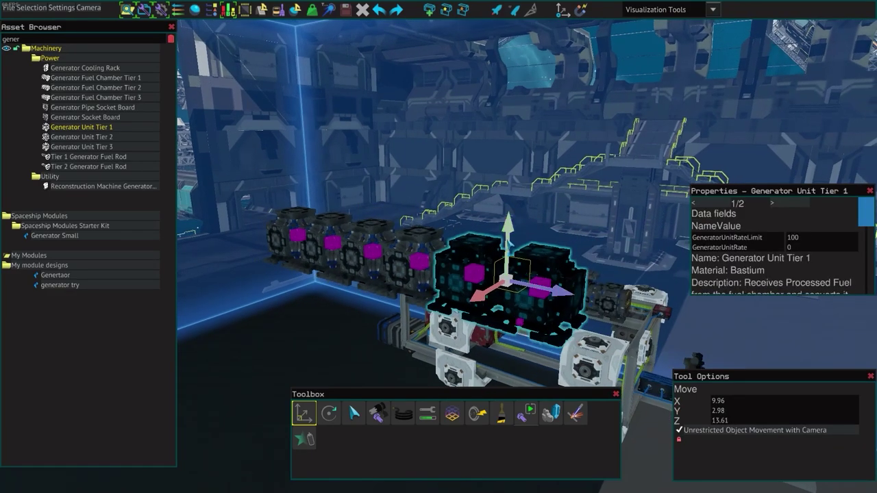
pyautogui.moveTo(509, 243); pyautogui.dragTo(516, 146)
pyautogui.click(331, 409)
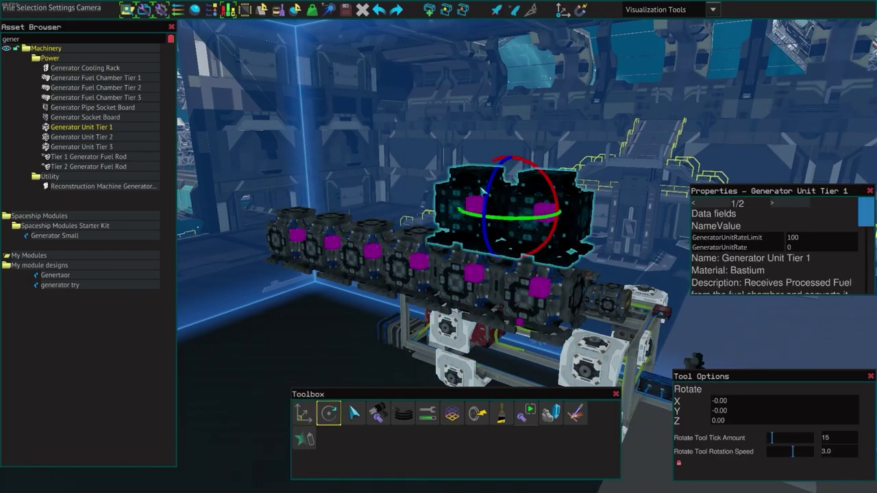
pyautogui.moveTo(485, 190); pyautogui.dragTo(444, 218)
# Step: Copy the flipped pair of generator units along the row to form a full upper layer, and select its end unit
pyautogui.press('1')
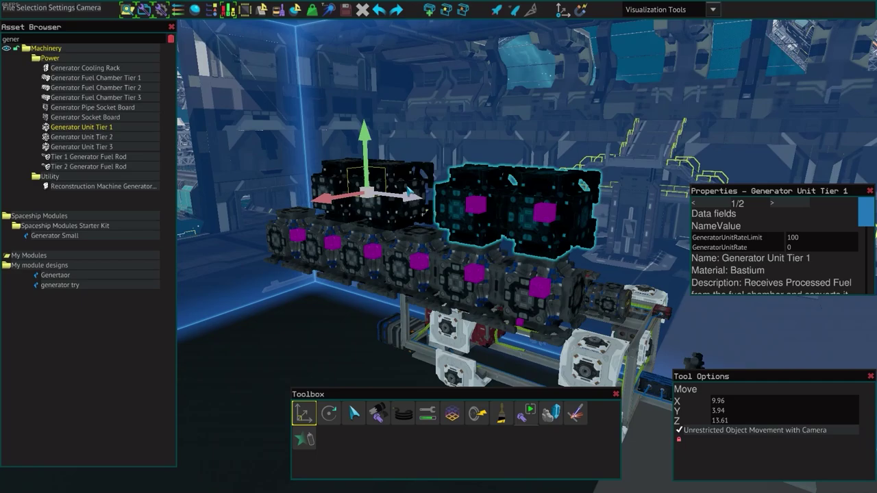
pyautogui.moveTo(409, 191); pyautogui.dragTo(435, 194)
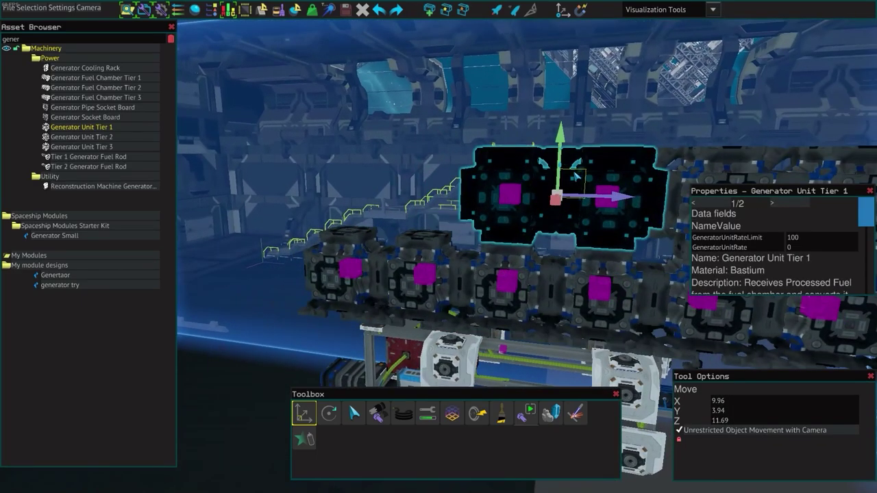
pyautogui.moveTo(614, 196); pyautogui.dragTo(448, 192)
pyautogui.press('a')
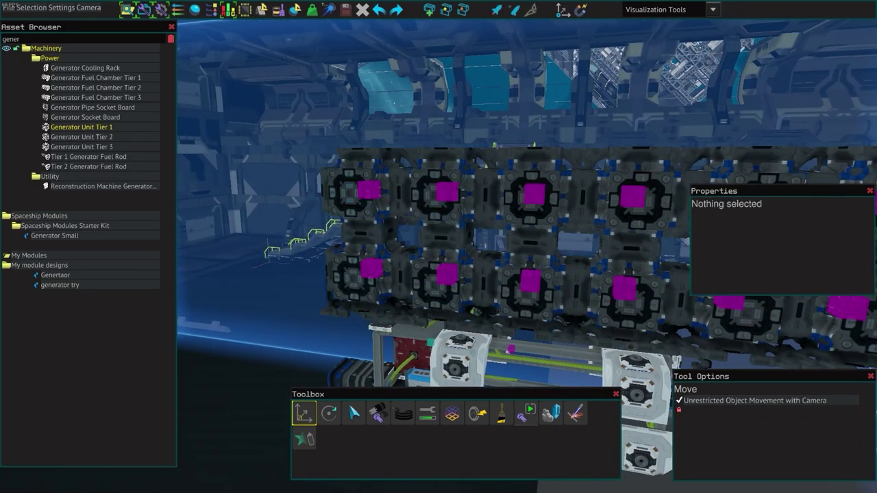
pyautogui.click(512, 181)
pyautogui.press('s')
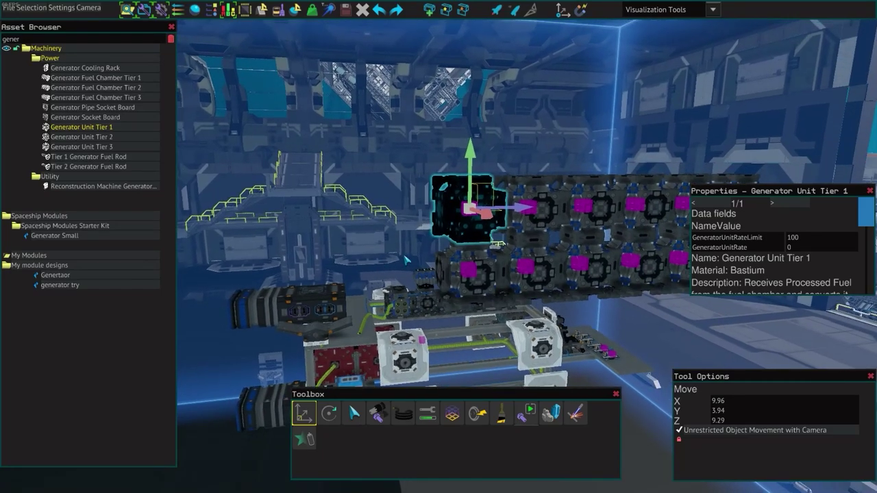
pyautogui.press('w')
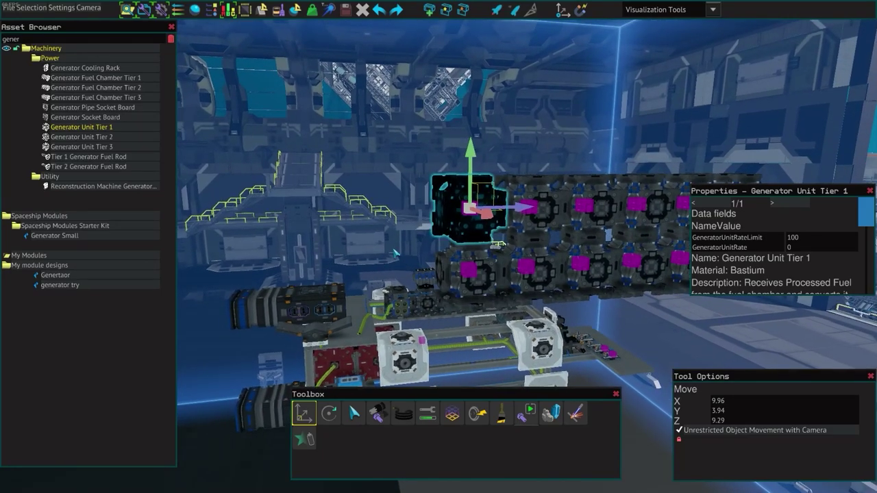
# Step: Pull the end generator unit of the upper layer out of the row, well clear of the other units
pyautogui.press('s')
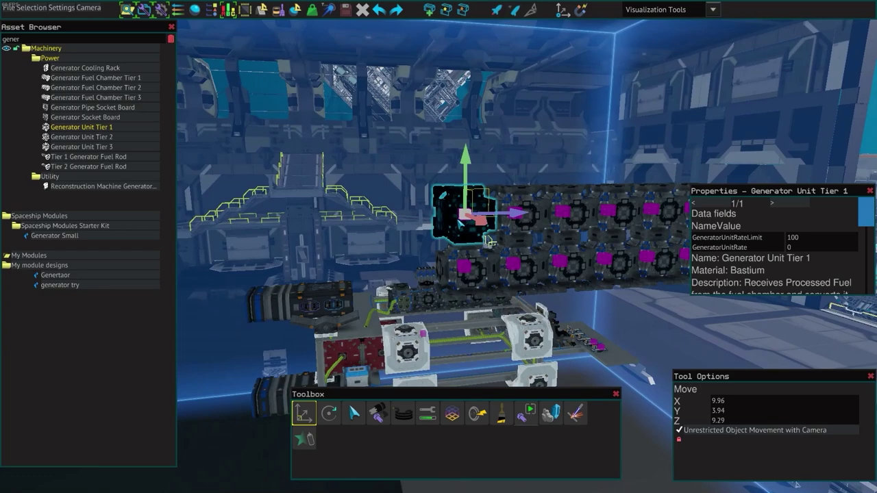
pyautogui.moveTo(465, 217); pyautogui.dragTo(269, 208)
pyautogui.click(357, 305)
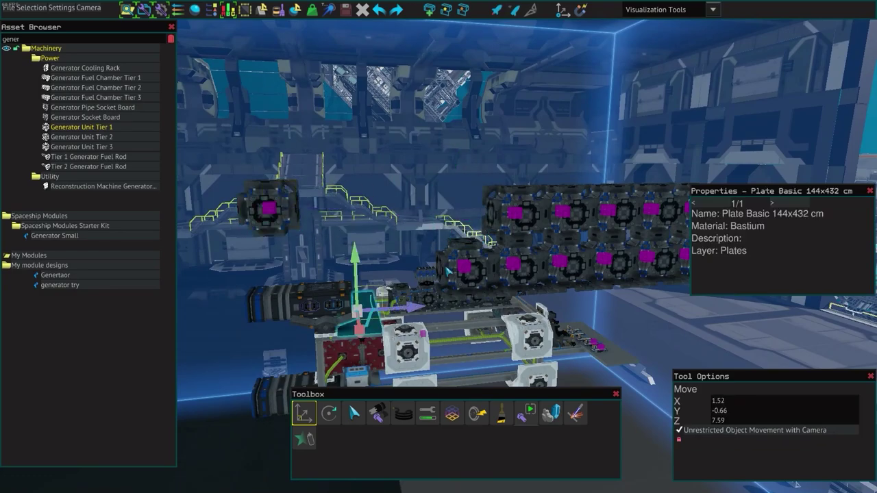
# Step: Inspect the lower generator row up close, selecting its end unit and then its third unit
pyautogui.press('w')
pyautogui.press('d')
pyautogui.press('w')
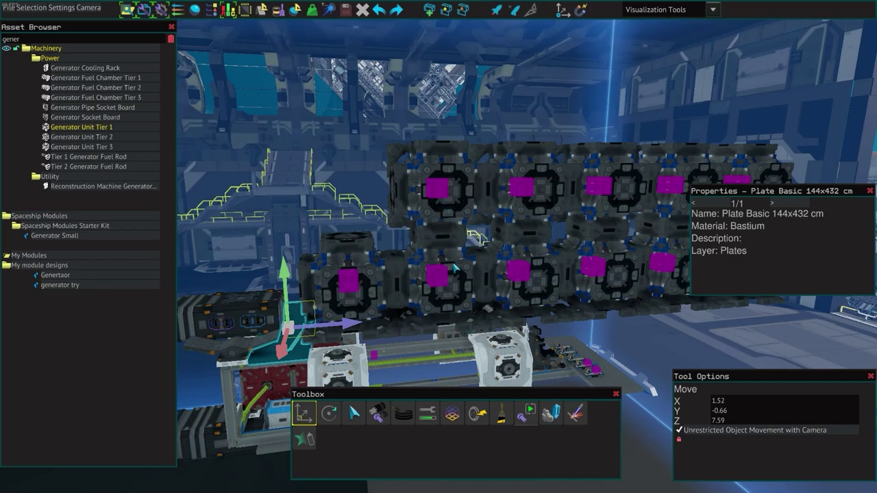
pyautogui.press('s')
pyautogui.click(389, 282)
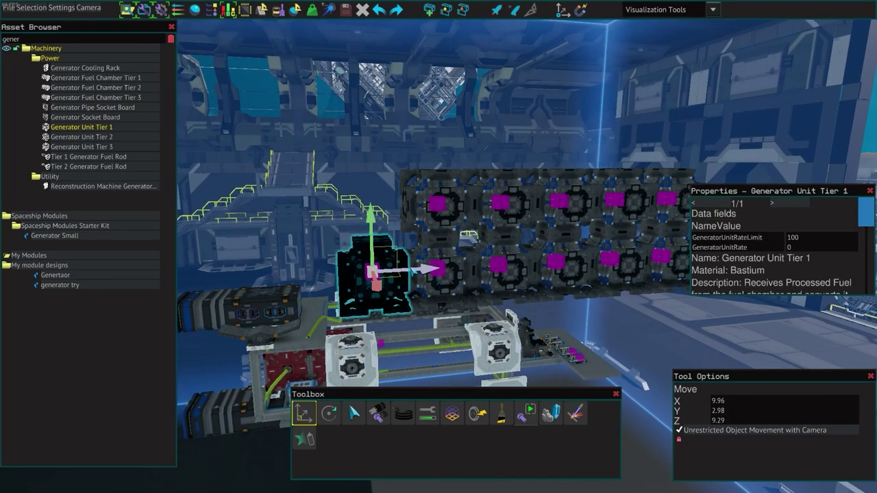
pyautogui.press('d')
pyautogui.click(391, 257)
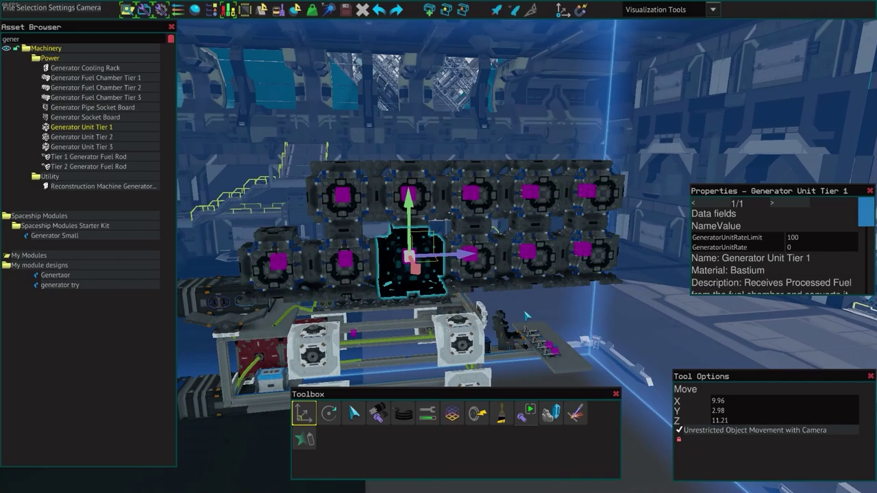
# Step: Compare the two-layer generator row with the generator assembly mounted on the ship
pyautogui.press('w')
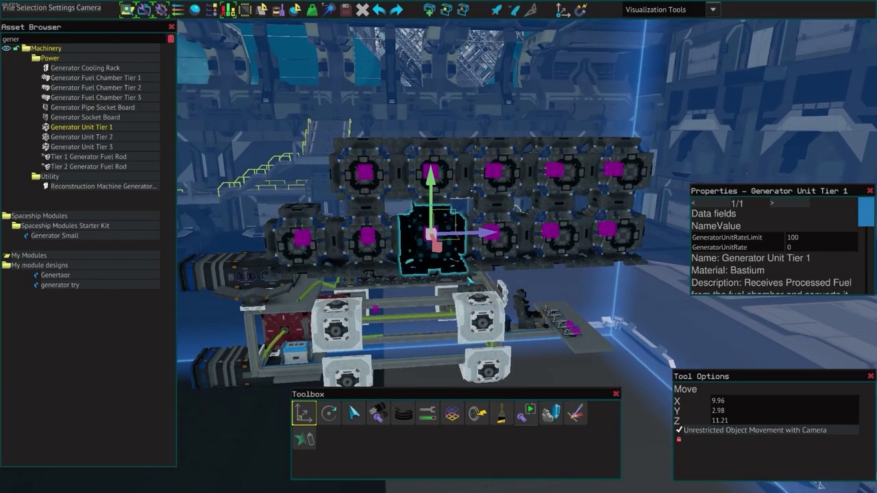
pyautogui.press('a')
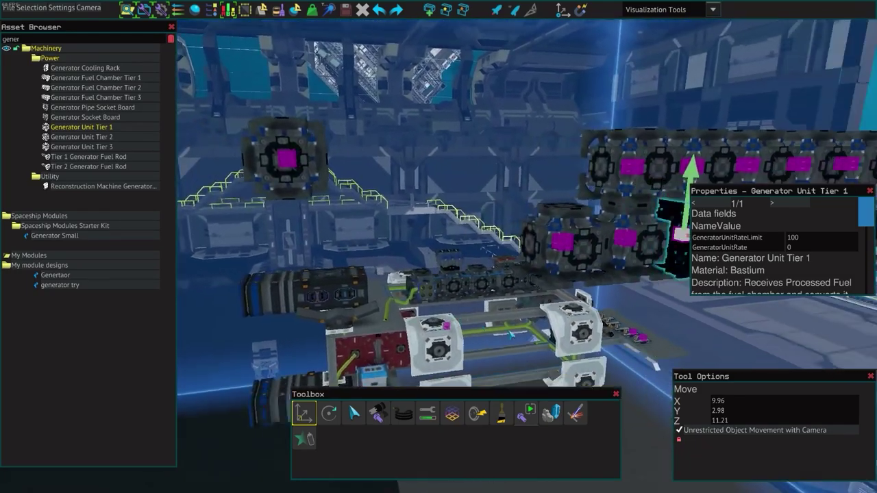
pyautogui.press('d')
pyautogui.press('s')
pyautogui.press('w')
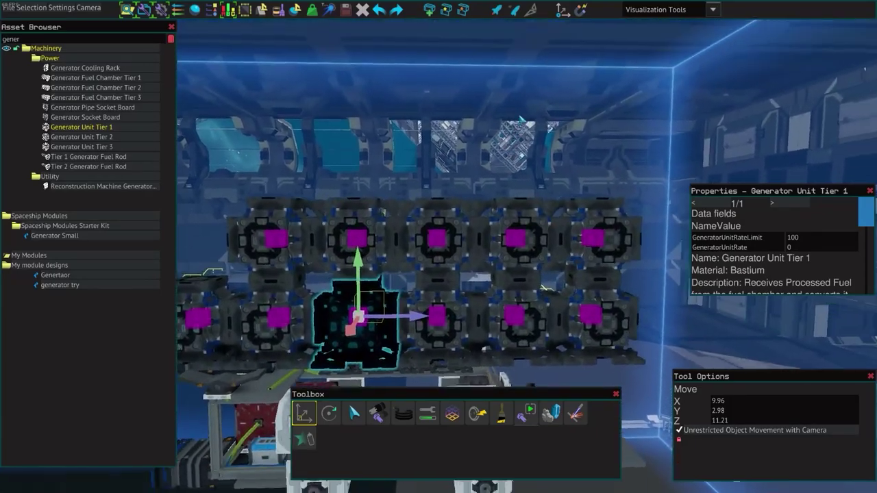
pyautogui.press('s')
pyautogui.press('w')
pyautogui.press('a')
pyautogui.press('a')
pyautogui.press('w')
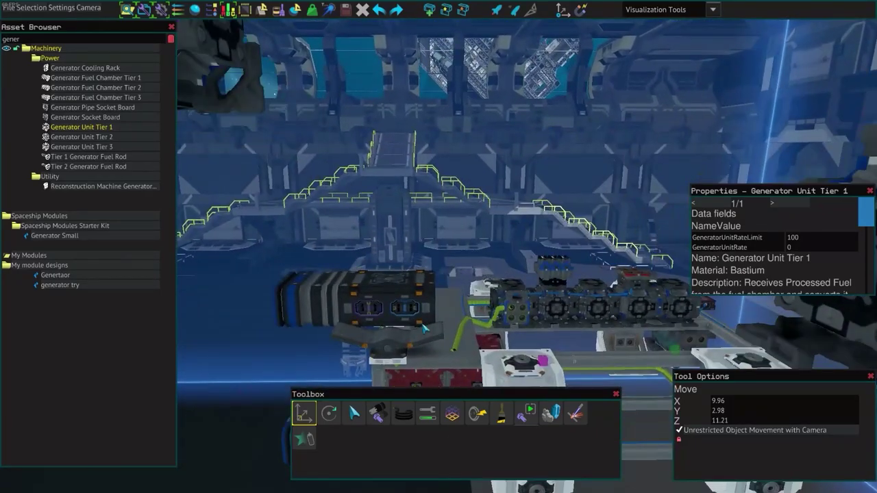
pyautogui.press('s')
pyautogui.press('w')
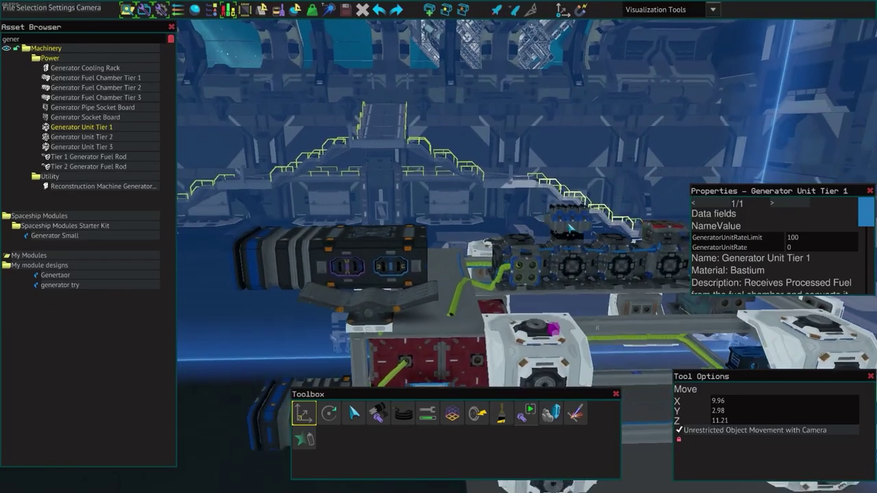
pyautogui.press('w')
pyautogui.press('s')
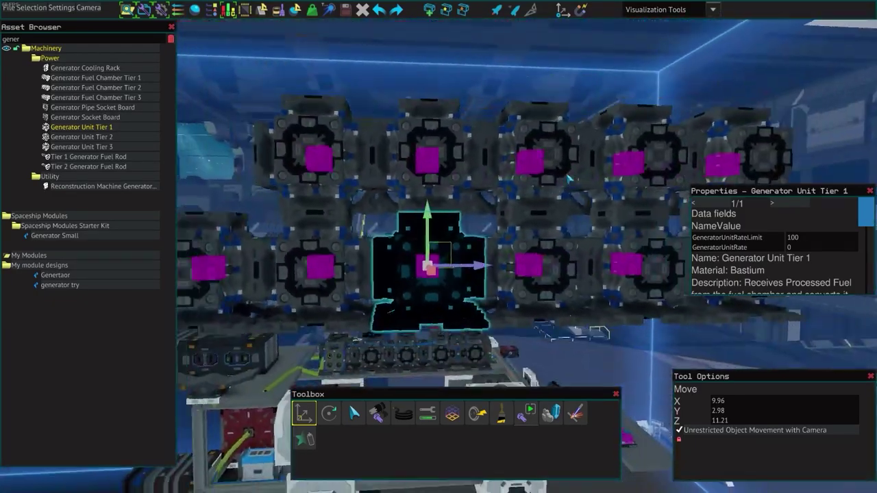
# Step: Select the five remaining upper generator units together and raise them to Y 4.82, clear of the lower row
pyautogui.press('Escape')
pyautogui.press('1')
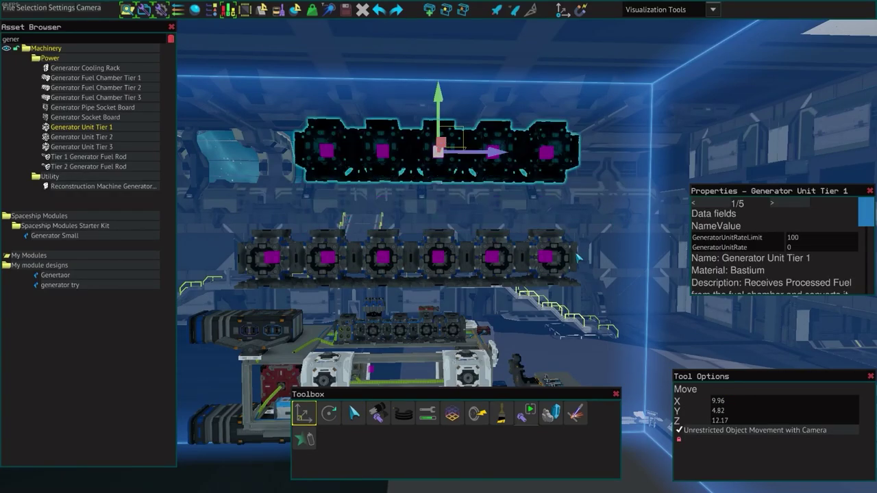
pyautogui.press('w')
pyautogui.press('s')
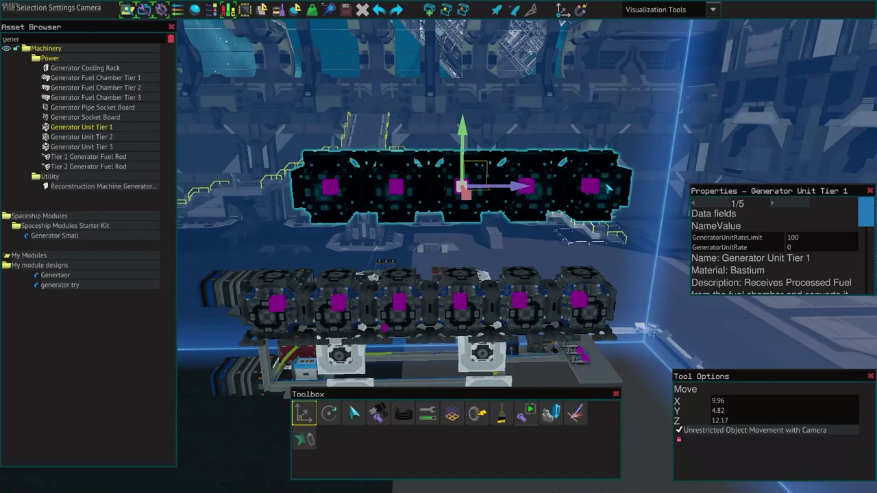
# Step: Examine the separated upper and lower generator layers and the detached unit from several sides
pyautogui.press('a')
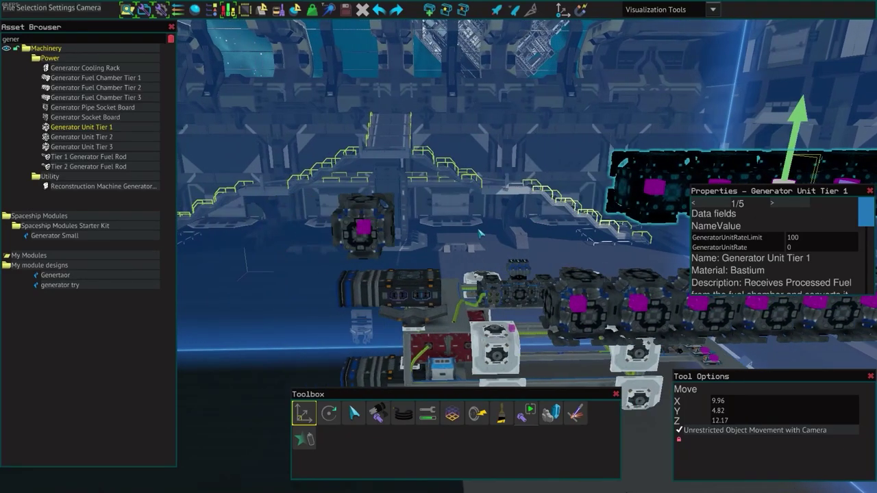
pyautogui.press('d')
pyautogui.press('d')
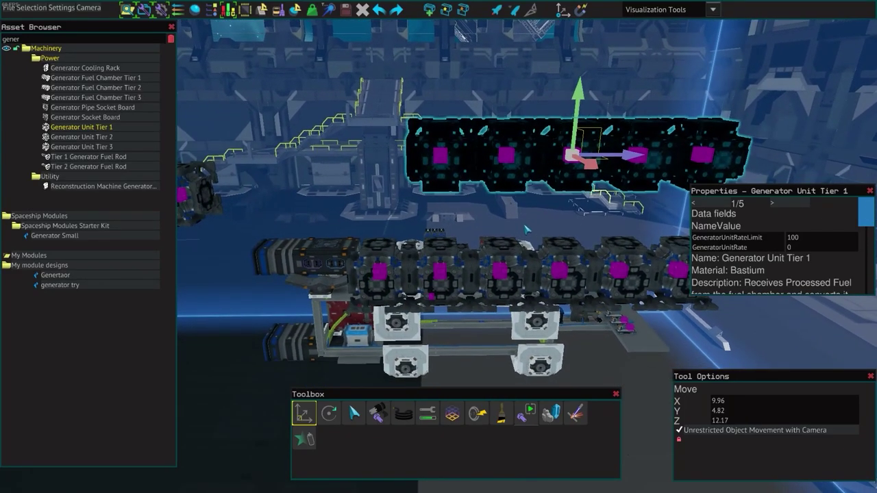
pyautogui.press('w')
pyautogui.press('d')
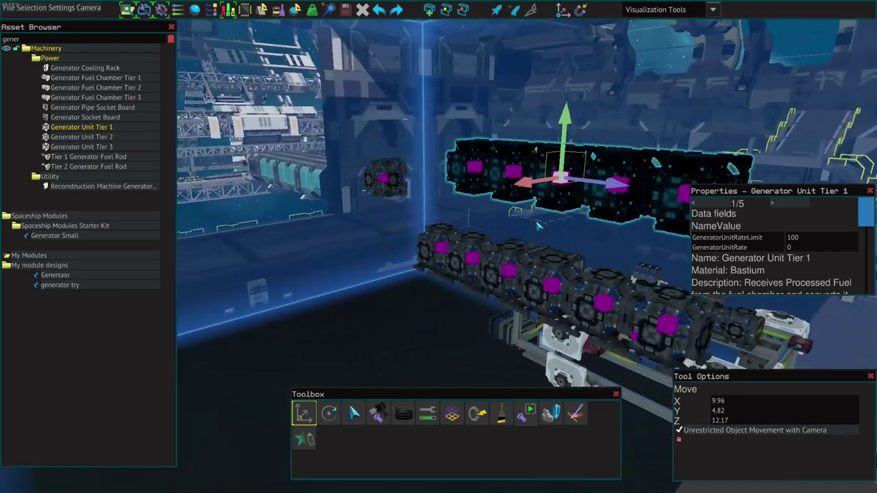
pyautogui.press('a')
pyautogui.press('d')
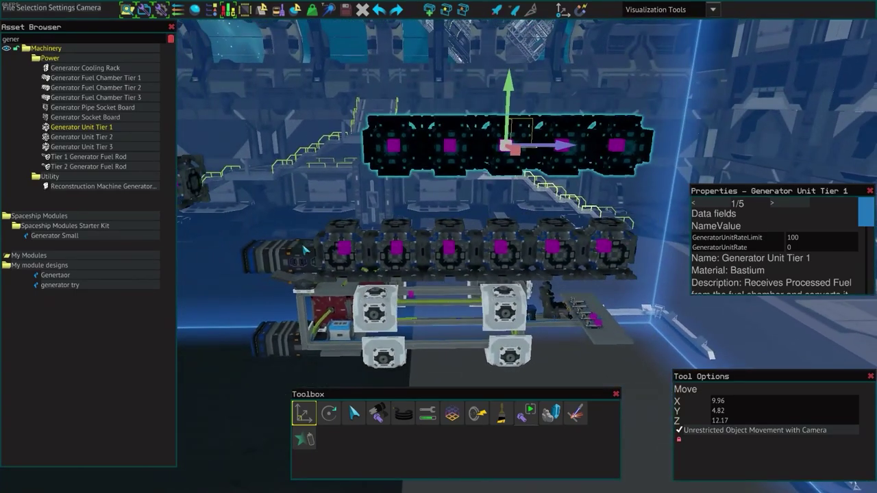
pyautogui.press('d')
pyautogui.press('a')
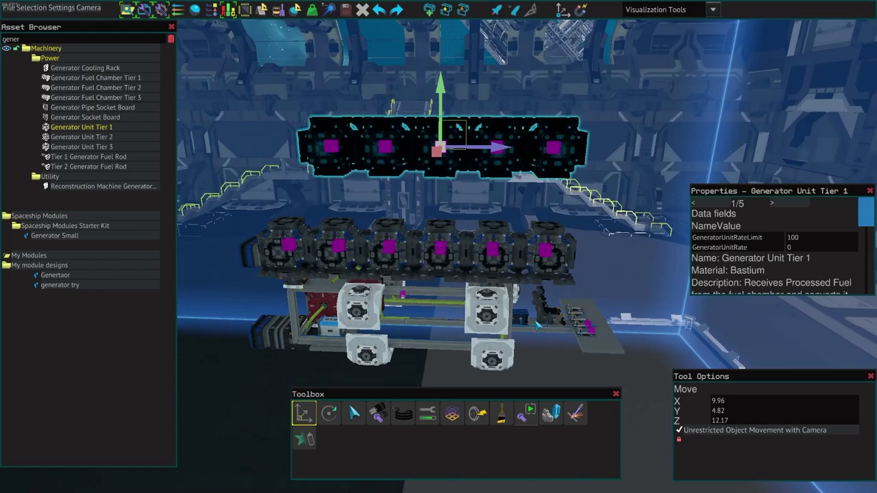
# Step: Select all twelve loose Generator Unit Tier 1 units beside the ship and delete them
pyautogui.press('a')
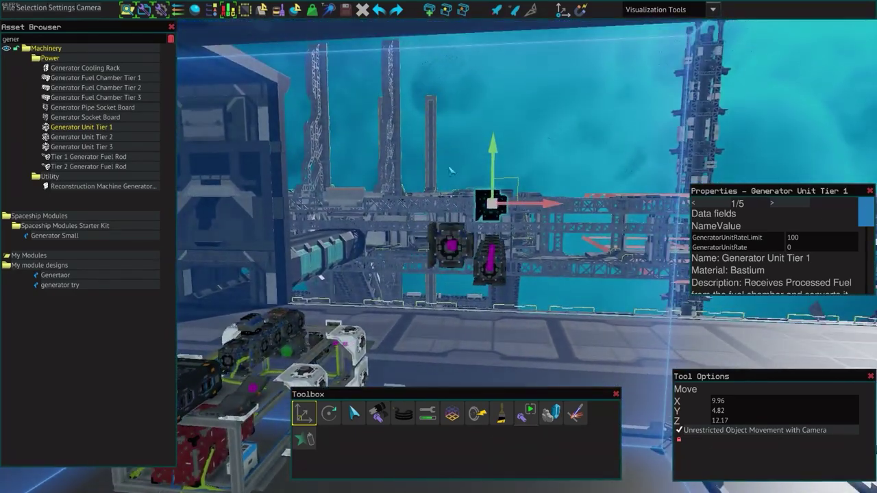
pyautogui.moveTo(428, 134); pyautogui.dragTo(603, 318)
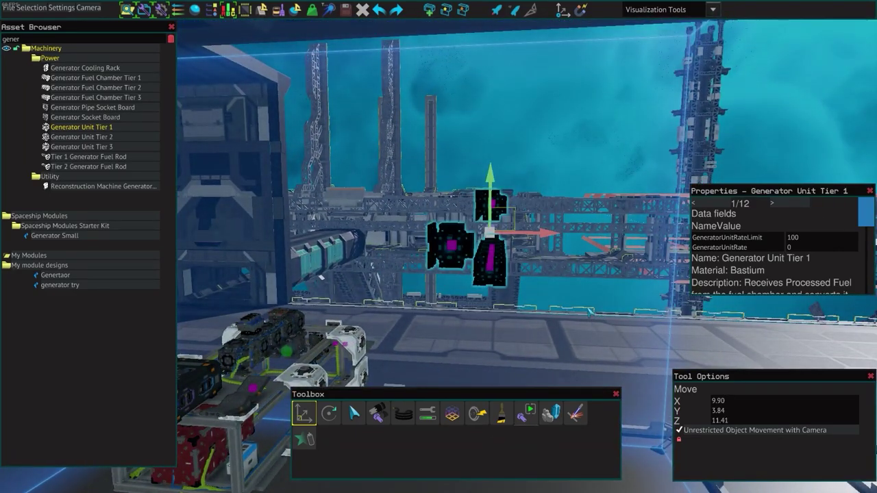
pyautogui.press('Delete')
pyautogui.press('d')
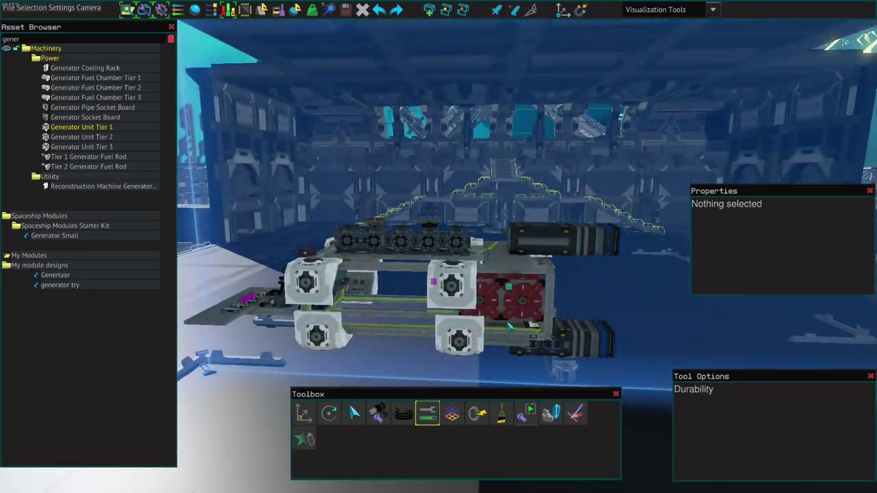
# Step: Check the ship's structure with the Durability tool and return to the Move tool
pyautogui.press('6')
pyautogui.press('s')
pyautogui.press('a')
pyautogui.press('1')
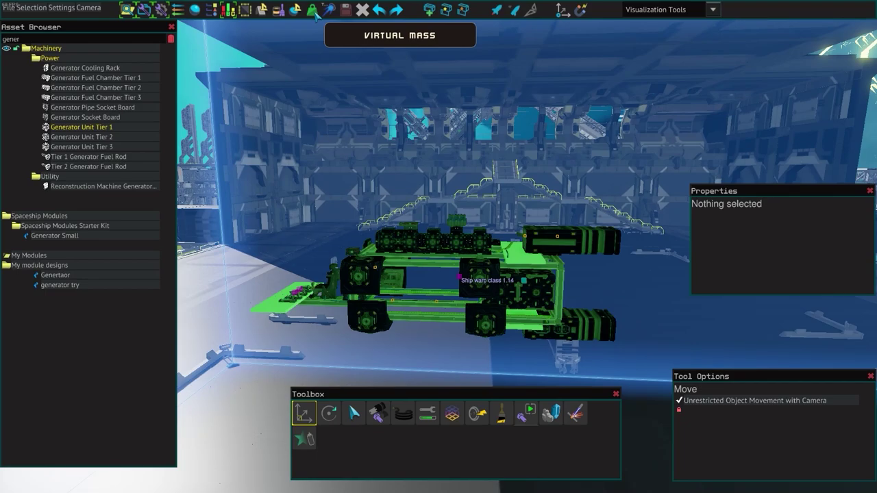
# Step: Apply maximum virtual mass to both Modular Ore Cargo Crates in the ship's frame
pyautogui.click(313, 10)
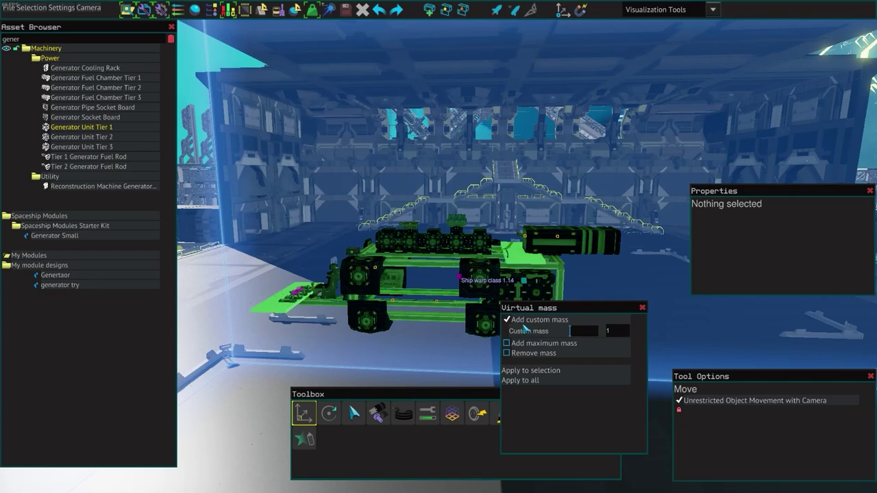
pyautogui.click(534, 343)
pyautogui.click(533, 339)
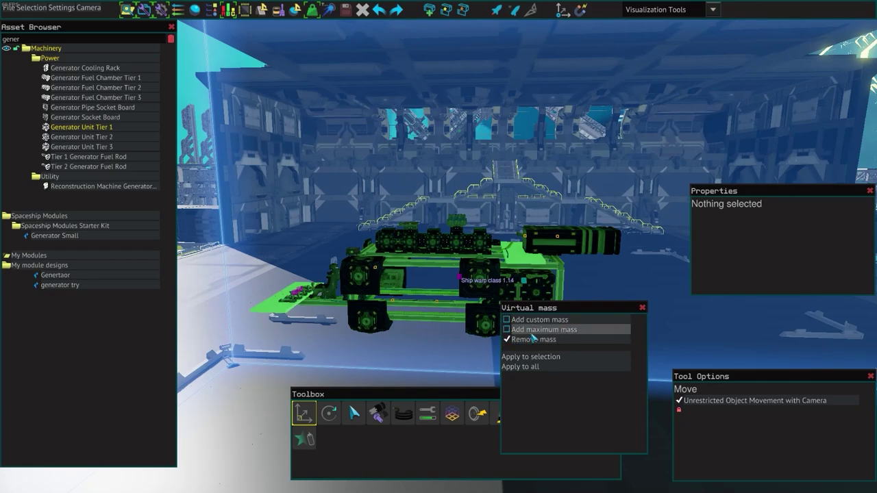
pyautogui.click(535, 331)
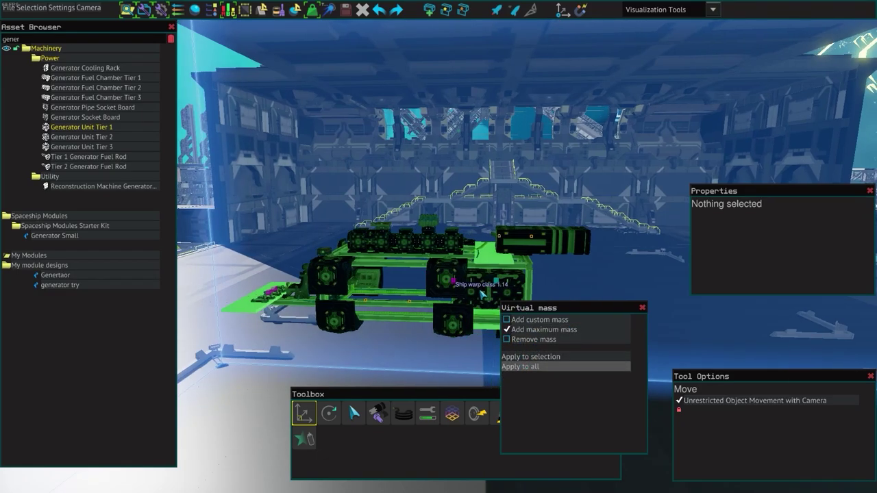
pyautogui.click(525, 367)
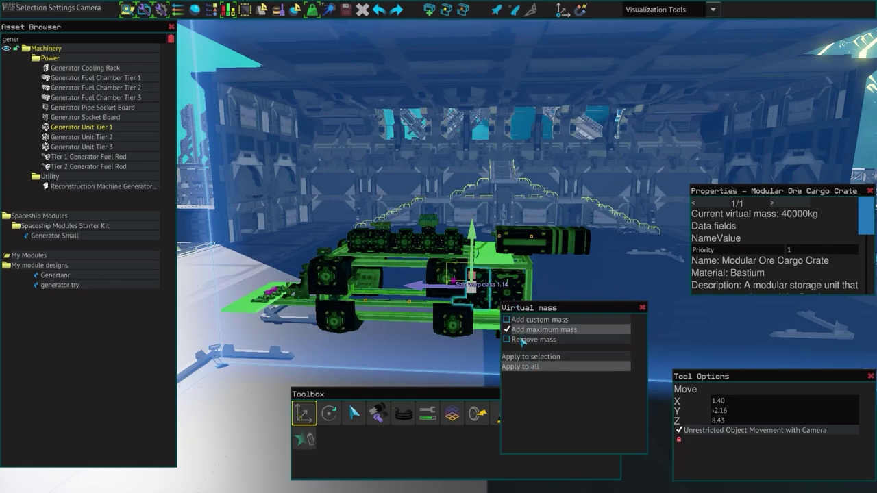
pyautogui.click(514, 297)
pyautogui.click(529, 366)
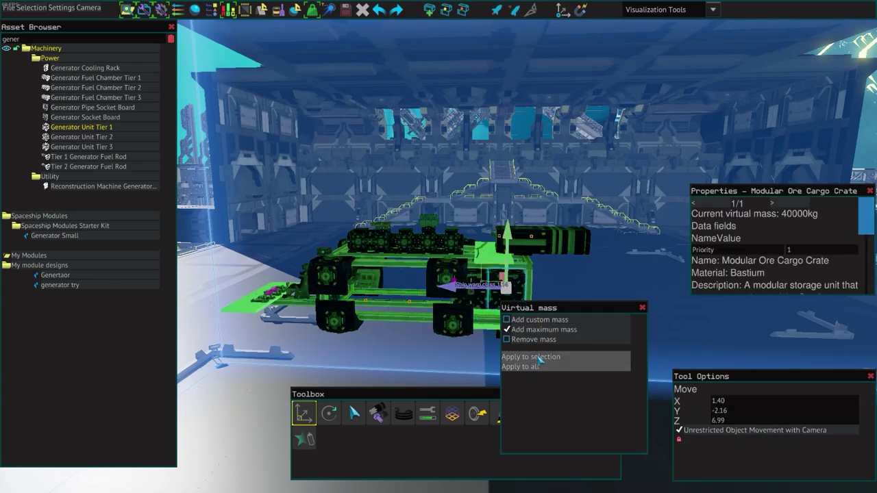
pyautogui.press('s')
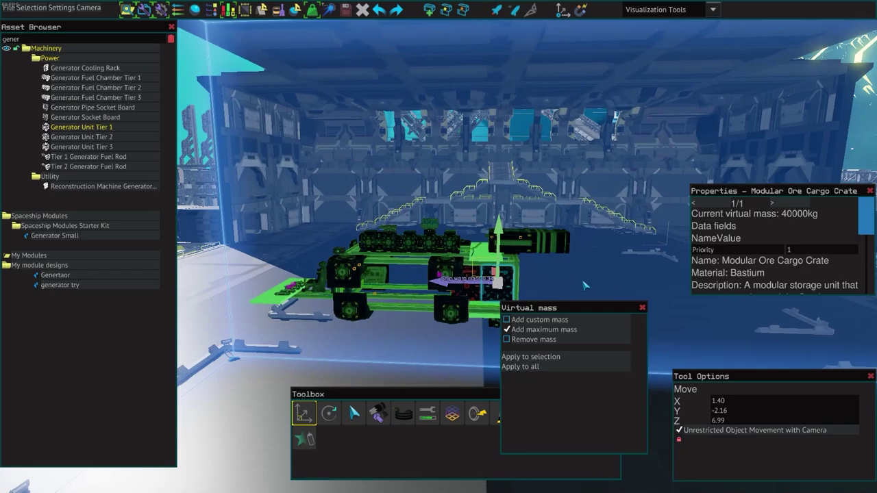
# Step: Inspect the two loaded cargo crates with the Select tool and check the virtual mass of the one nearer the thrusters
pyautogui.press('Escape')
pyautogui.press('Escape')
pyautogui.press('w')
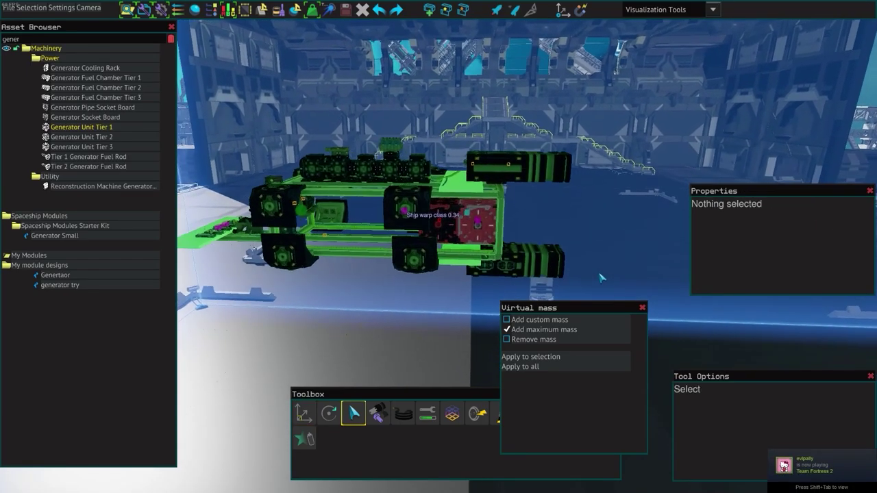
pyautogui.scroll(3, 508, 238)
pyautogui.click(454, 230)
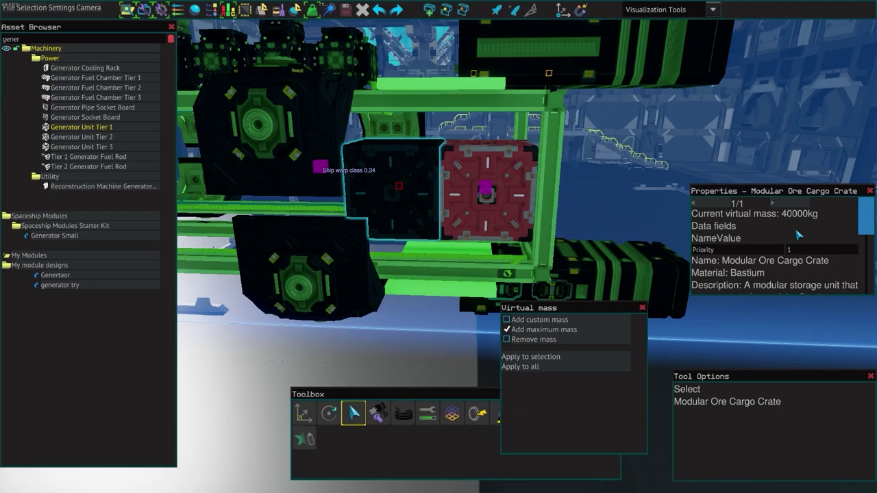
pyautogui.scroll(-3, 418, 257)
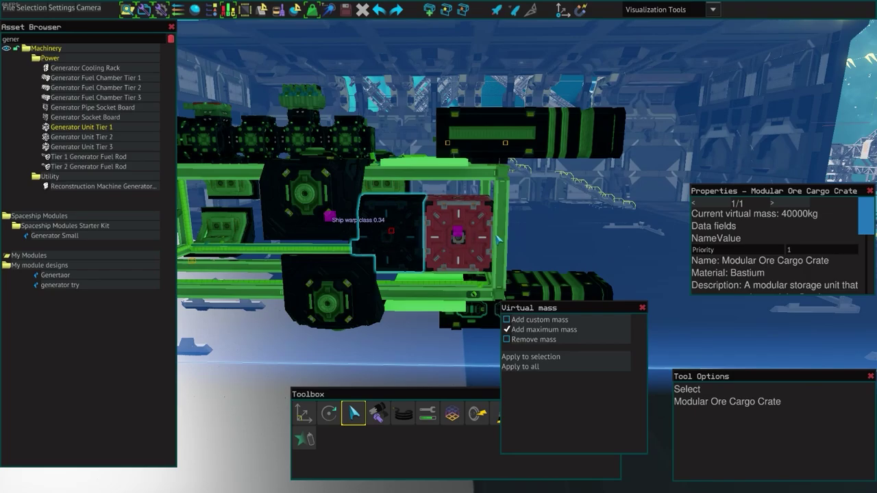
pyautogui.scroll(5, 499, 238)
pyautogui.scroll(-3, 607, 293)
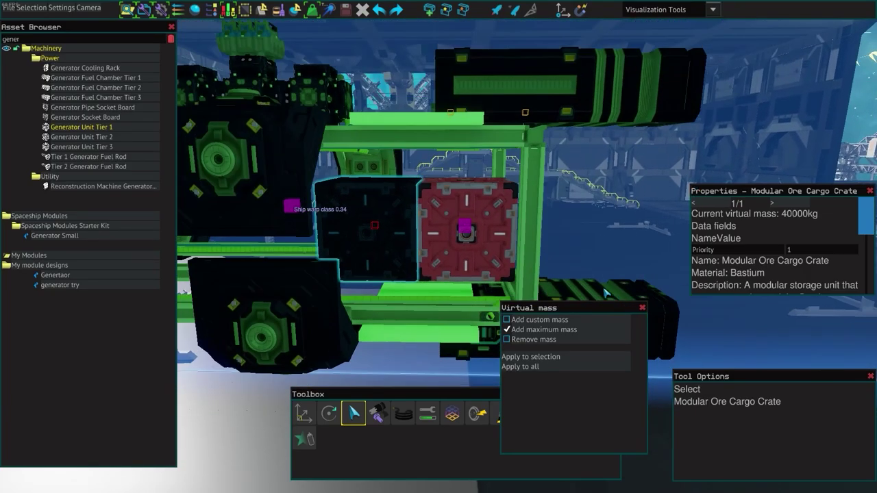
pyautogui.scroll(-3, 662, 268)
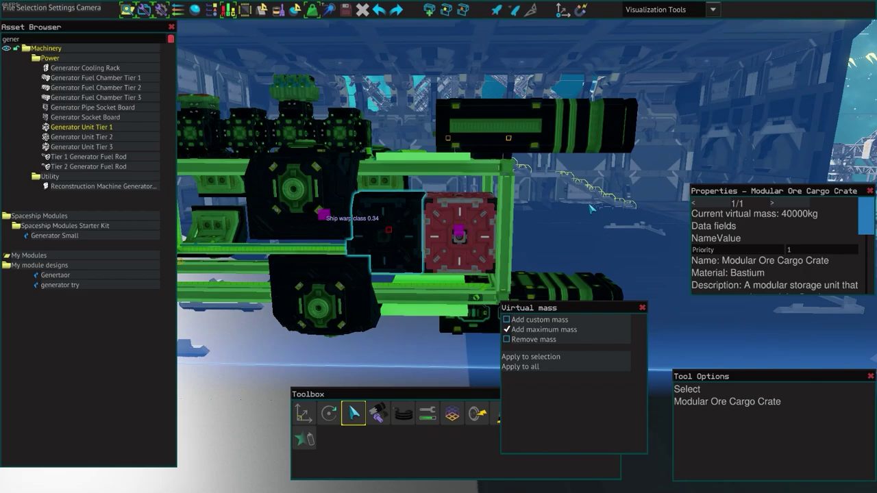
pyautogui.scroll(4, 592, 208)
# Step: Bolt the selected Modular Ore Cargo Crate to the frame beam running beneath it, placing several bolts along the beam
pyautogui.press('w')
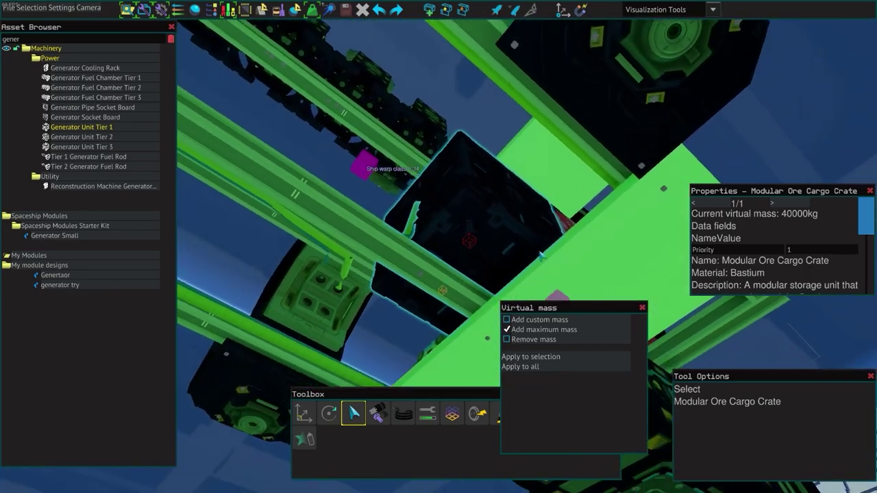
pyautogui.press('b')
pyautogui.click(432, 281)
pyautogui.click(458, 299)
pyautogui.click(469, 304)
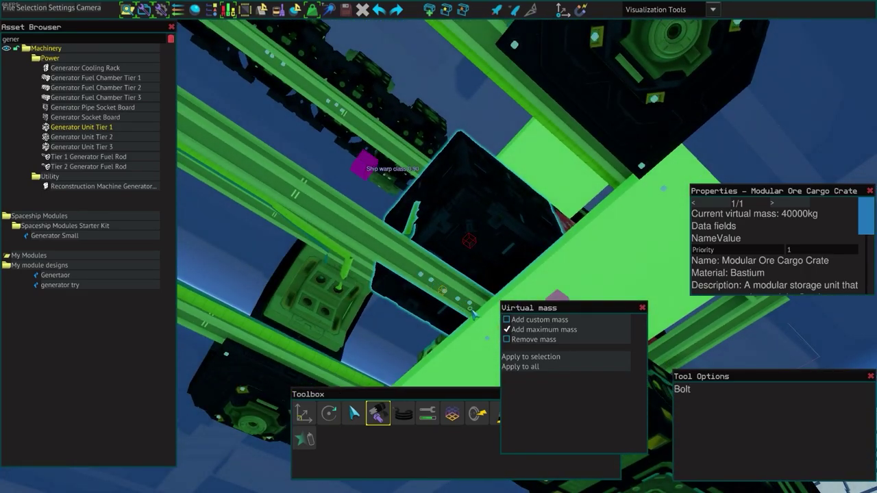
# Step: Remove the virtual mass from both Modular Ore Cargo Crates in the frame, one crate at a time, and clear the selection
pyautogui.scroll(-4, 480, 346)
pyautogui.press('m')
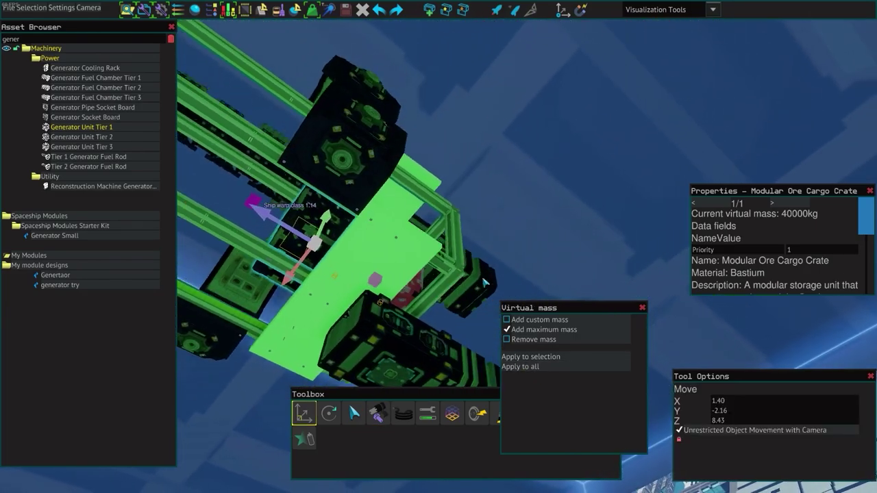
pyautogui.scroll(4, 495, 227)
pyautogui.press('s')
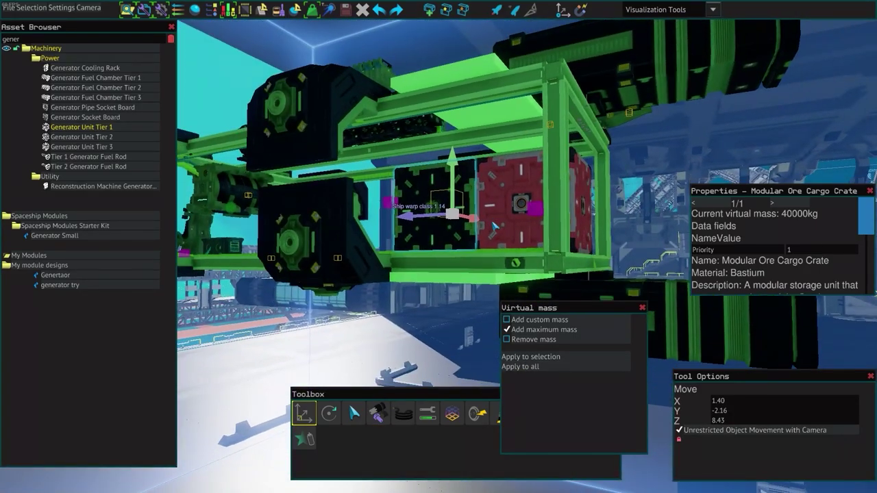
pyautogui.press('s')
pyautogui.press('w')
pyautogui.press('s')
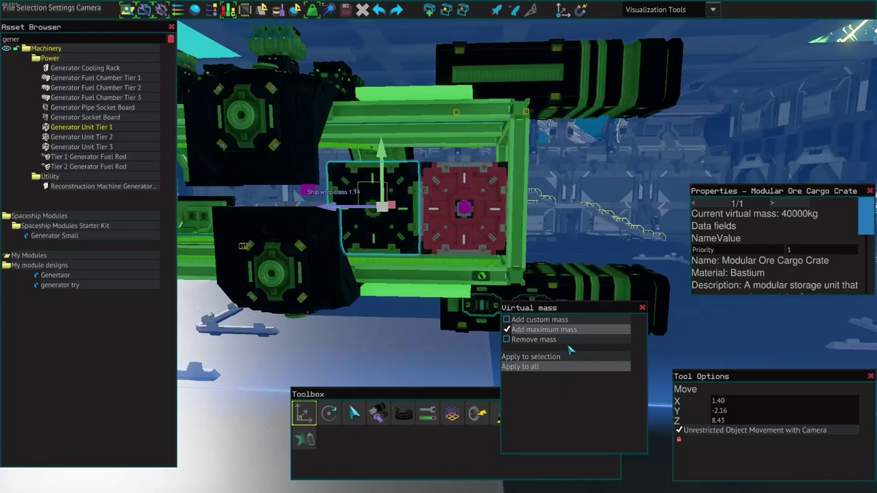
pyautogui.click(534, 340)
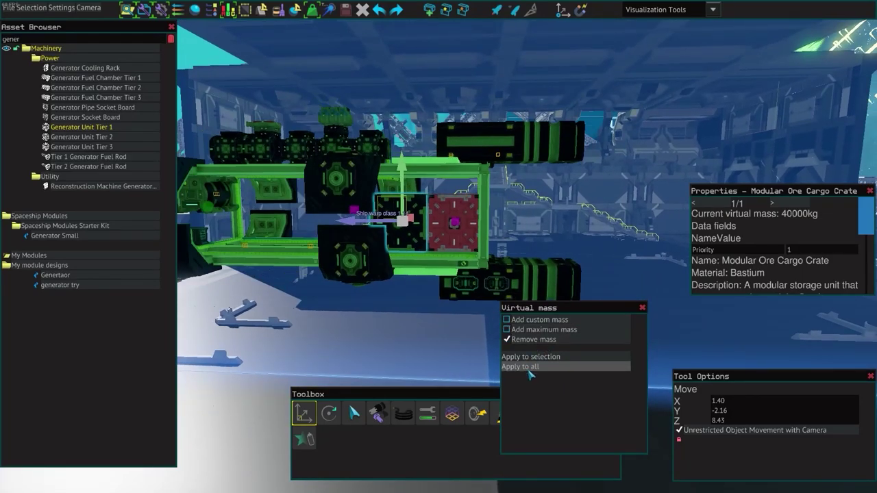
pyautogui.click(527, 359)
pyautogui.press('Escape')
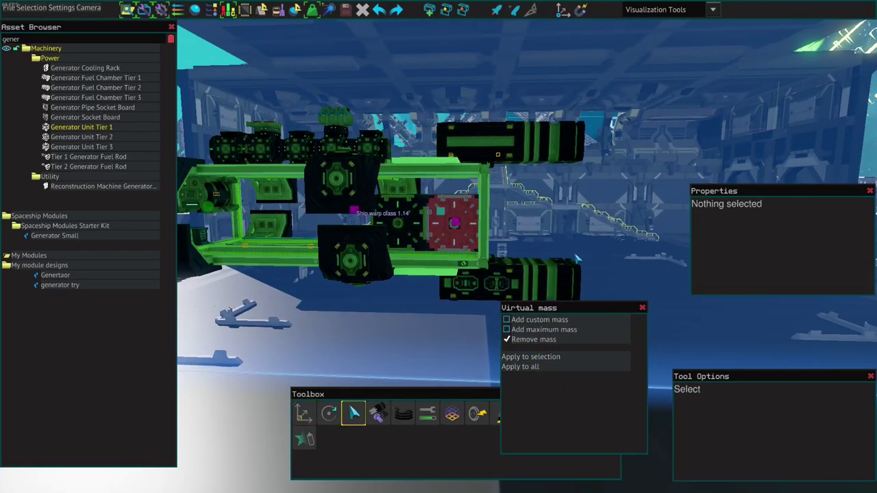
pyautogui.click(444, 246)
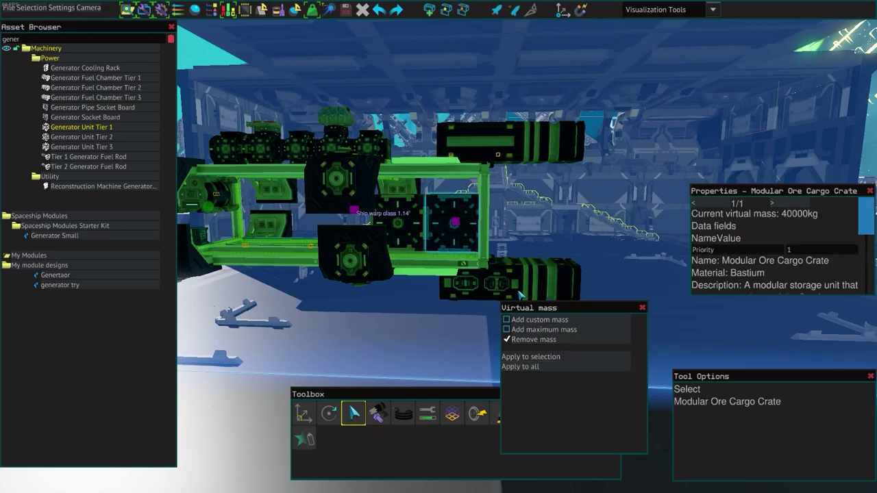
pyautogui.click(551, 358)
pyautogui.click(583, 244)
# Step: Bolt the two Modular Ore Cargo Crates together with two bolts along the side edge where they meet
pyautogui.press('1')
pyautogui.press('w')
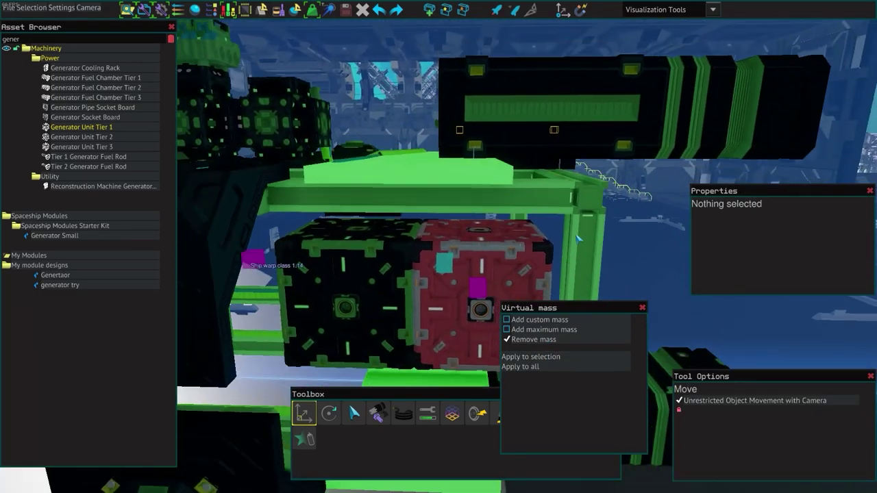
pyautogui.press('4')
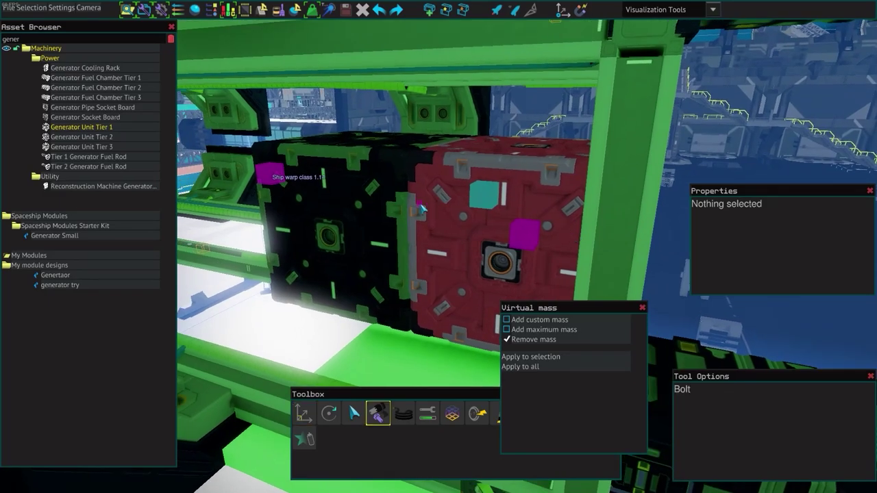
pyautogui.click(416, 211)
pyautogui.click(417, 289)
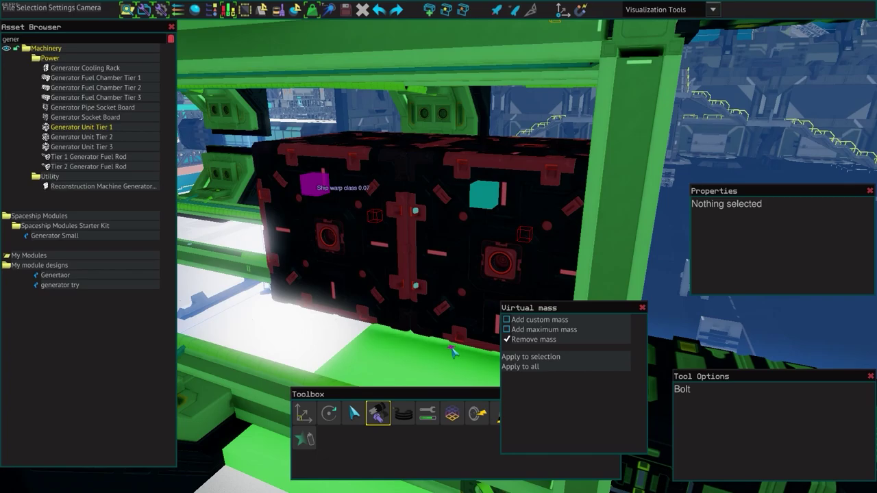
pyautogui.scroll(-5, 452, 352)
pyautogui.scroll(5, 567, 224)
# Step: Examine the whole ship from the side, covering the generator, thrusters, ore crates, pilot seat and lever plate
pyautogui.press('s')
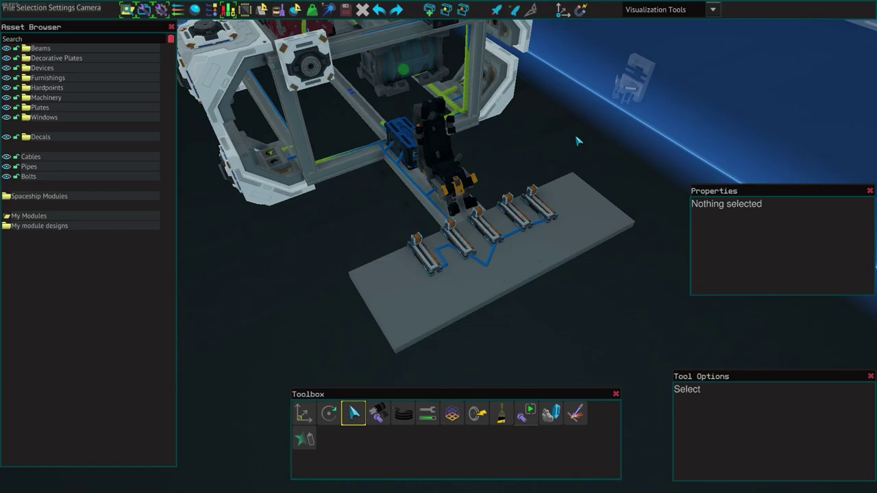
pyautogui.press('a')
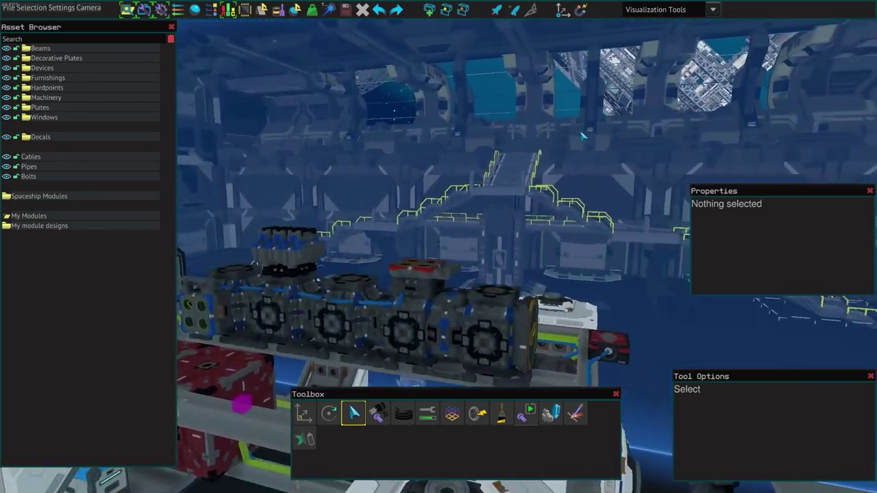
pyautogui.press('s')
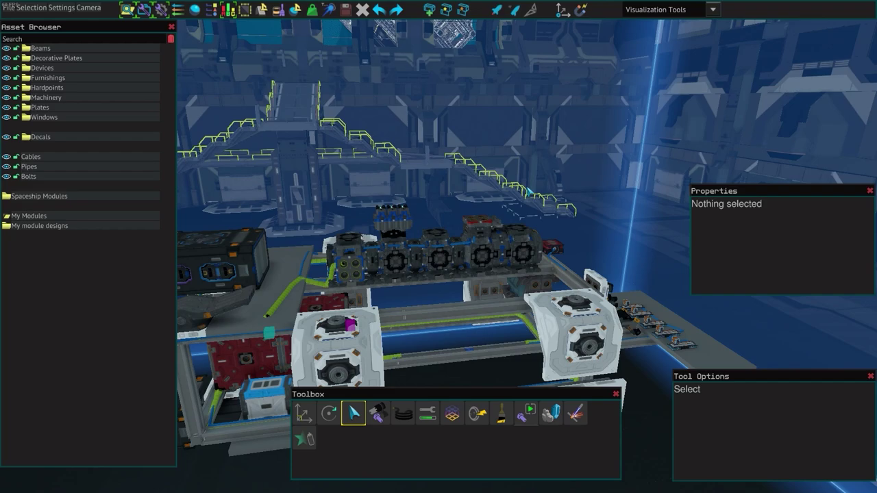
pyautogui.press('d')
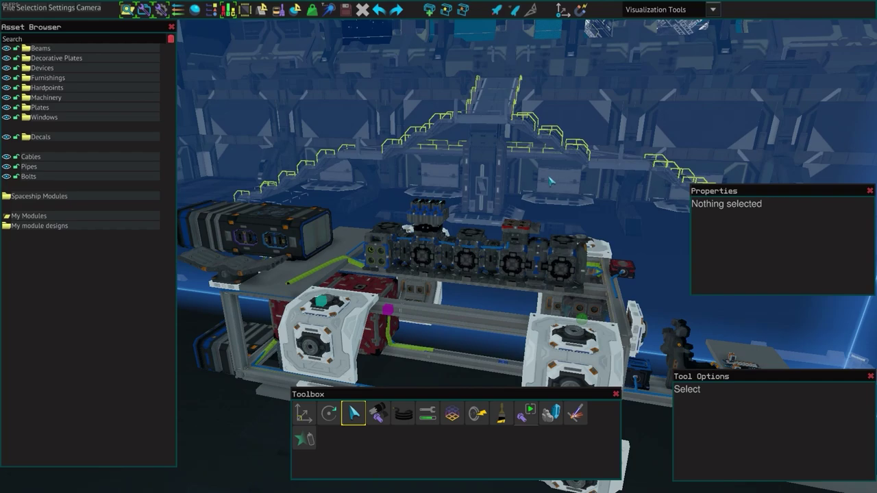
pyautogui.press('d')
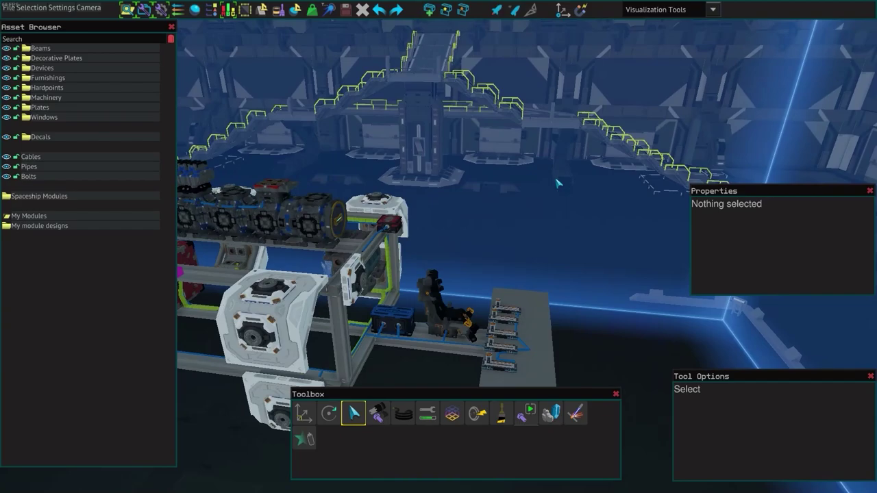
pyautogui.press('s')
pyautogui.moveTo(519, 155); pyautogui.dragTo(519, 155)
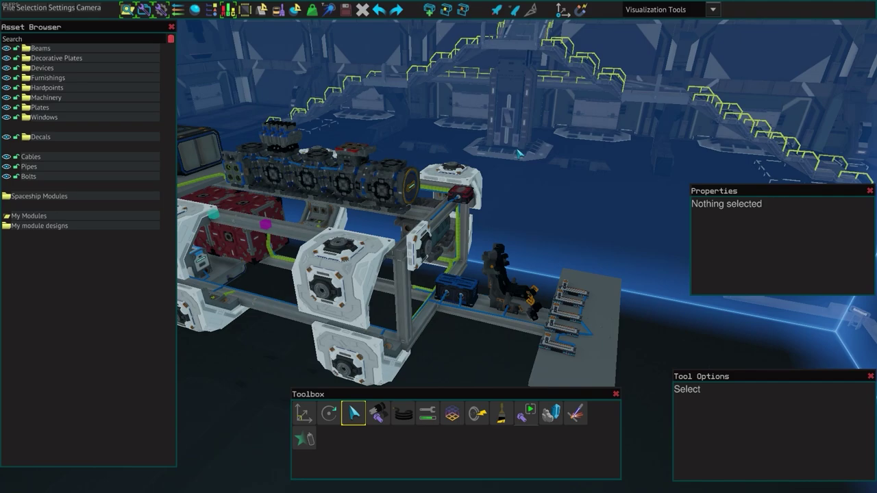
pyautogui.press('s')
pyautogui.moveTo(553, 119); pyautogui.dragTo(554, 119)
pyautogui.press('a')
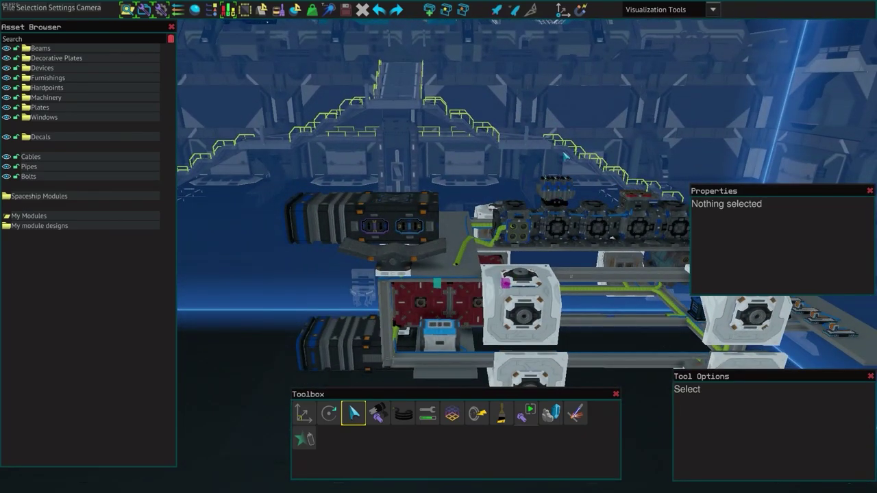
pyautogui.press('d')
pyautogui.moveTo(566, 157); pyautogui.dragTo(566, 156)
pyautogui.press('w')
pyautogui.press('d')
pyautogui.press('s')
pyautogui.press('a')
pyautogui.press('w')
pyautogui.press('s')
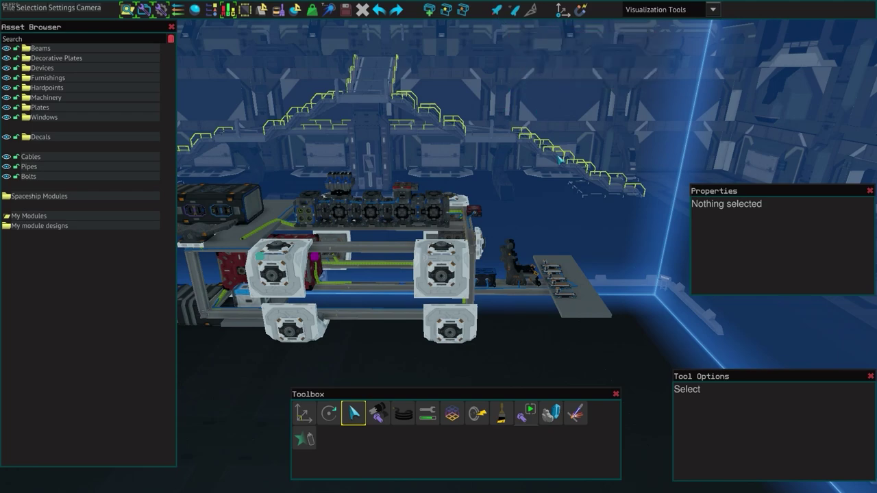
pyautogui.moveTo(560, 159); pyautogui.dragTo(574, 173)
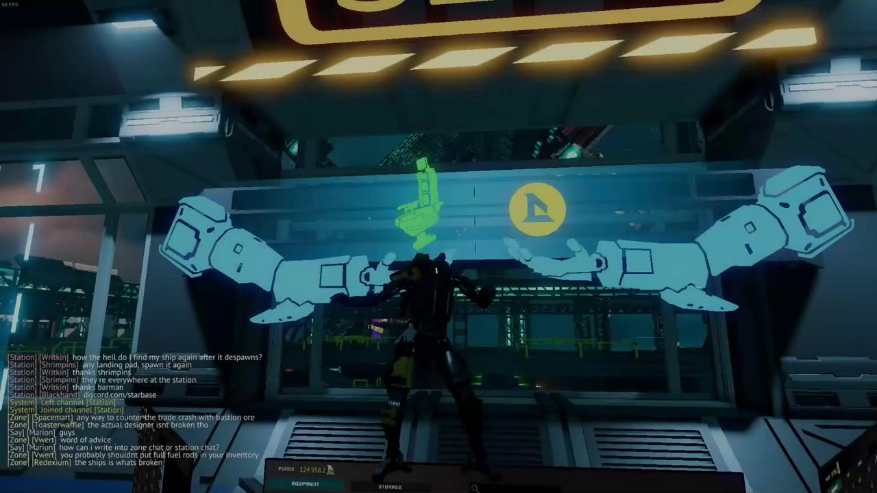